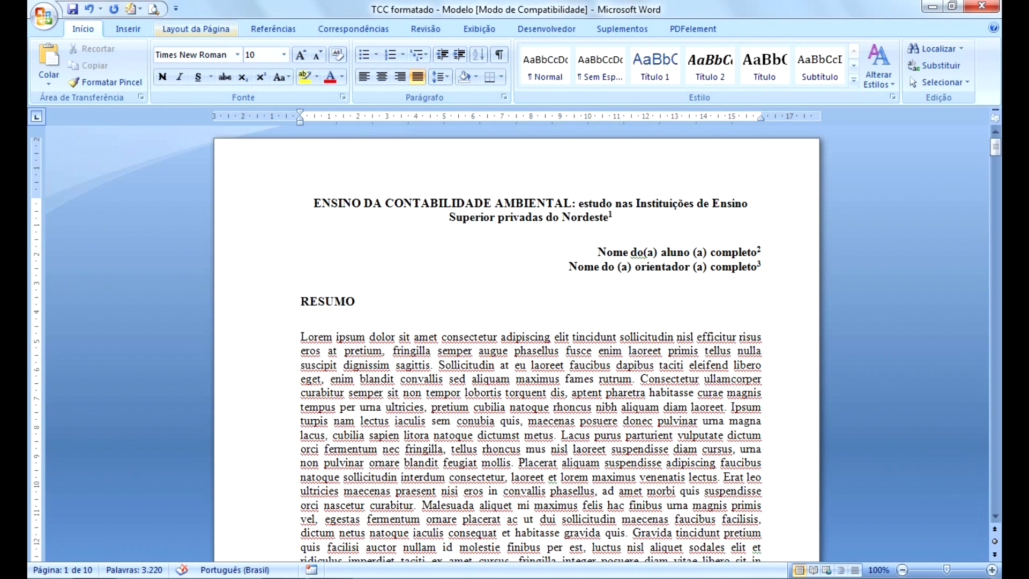
Open the custom margin settings and set the top page margin to 3 cm.
{"action": "left_click", "coordinate": [195, 29]}
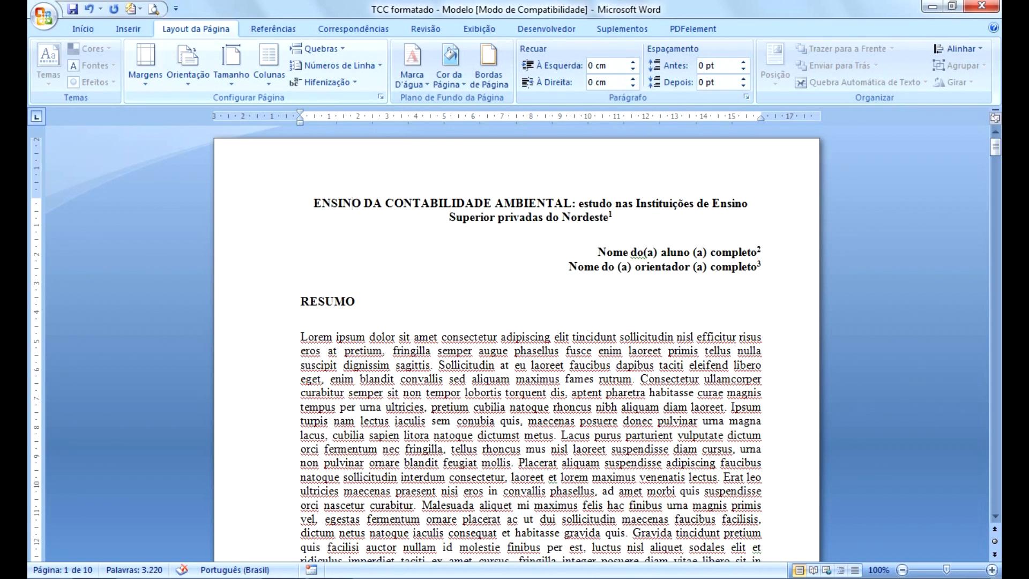
{"action": "left_click", "coordinate": [145, 61]}
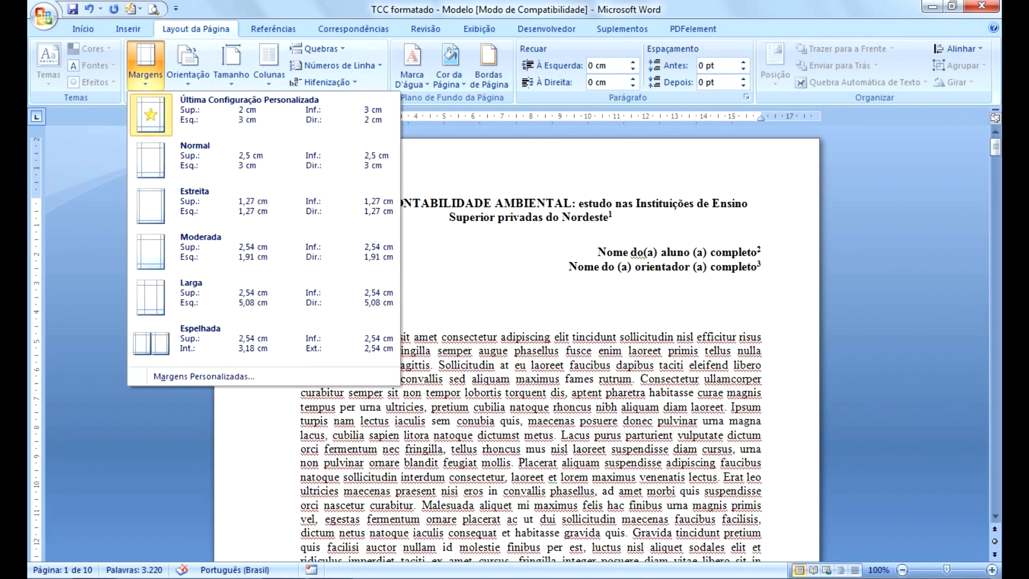
{"action": "left_click", "coordinate": [204, 376]}
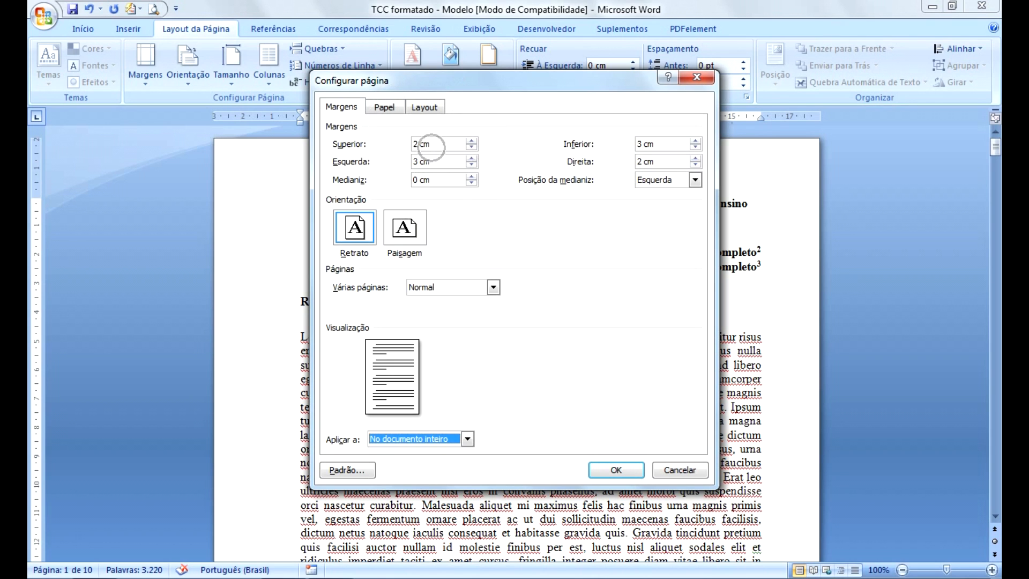
{"action": "left_click", "coordinate": [471, 141]}
{"action": "left_click", "coordinate": [471, 141]}
{"action": "left_click", "coordinate": [471, 141]}
{"action": "left_click", "coordinate": [471, 140]}
{"action": "left_click", "coordinate": [471, 141]}
{"action": "left_click", "coordinate": [471, 141]}
{"action": "left_click", "coordinate": [471, 141]}
{"action": "left_click", "coordinate": [471, 141]}
{"action": "left_click", "coordinate": [471, 141]}
{"action": "left_click", "coordinate": [471, 141]}
{"action": "left_click", "coordinate": [471, 141]}
{"action": "left_click", "coordinate": [471, 147]}
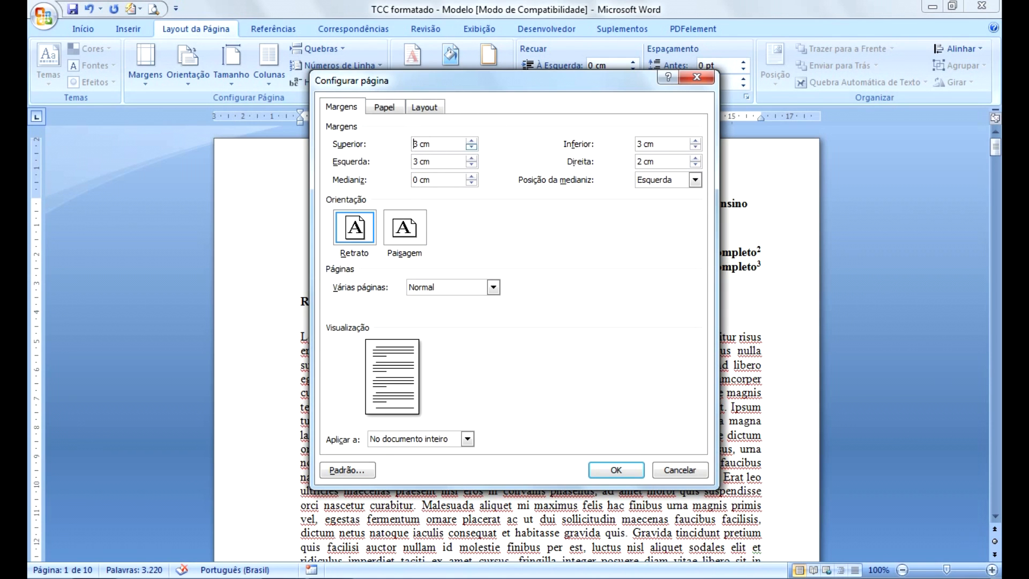
Reduce the bottom page margin of the whole document.
{"action": "left_click", "coordinate": [695, 147]}
{"action": "left_click", "coordinate": [694, 146]}
{"action": "left_click", "coordinate": [695, 147]}
{"action": "left_click", "coordinate": [695, 146]}
{"action": "left_click", "coordinate": [695, 147]}
{"action": "left_click", "coordinate": [695, 146]}
{"action": "left_click", "coordinate": [695, 146]}
{"action": "left_click", "coordinate": [695, 147]}
Review the paper size and set the header's distance from the page edge to 2 cm for the whole document.
{"action": "left_click", "coordinate": [385, 107]}
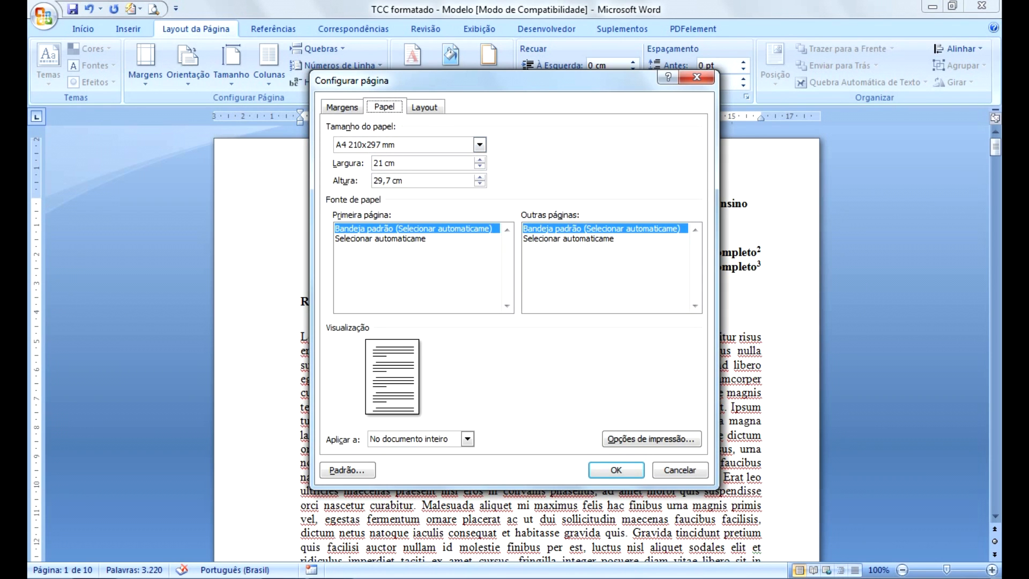
{"action": "left_click", "coordinate": [424, 107]}
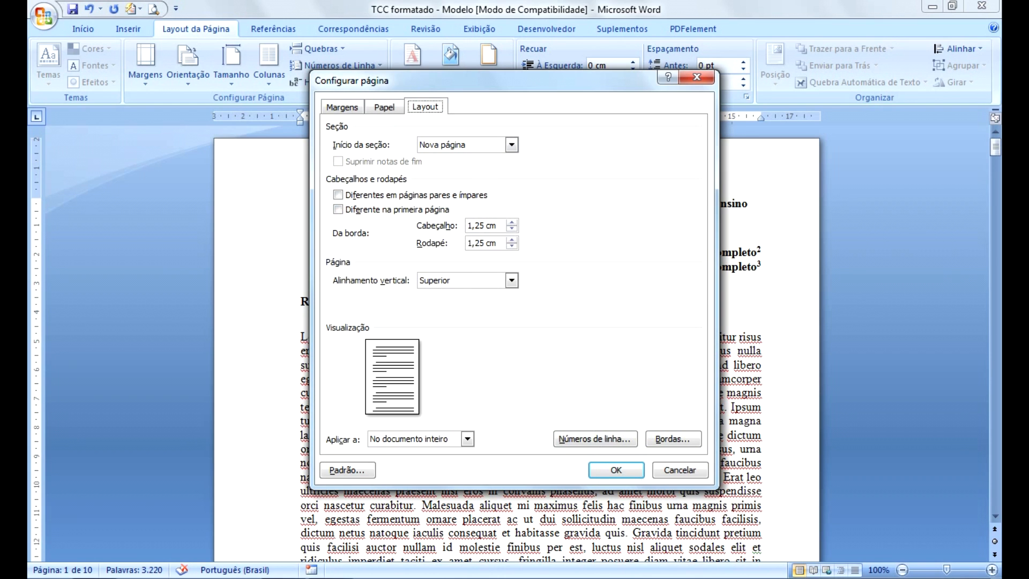
{"action": "left_click", "coordinate": [511, 221]}
{"action": "left_click", "coordinate": [511, 222]}
{"action": "left_click", "coordinate": [511, 222]}
{"action": "left_click", "coordinate": [511, 221]}
{"action": "left_click", "coordinate": [512, 221]}
{"action": "left_click", "coordinate": [616, 470]}
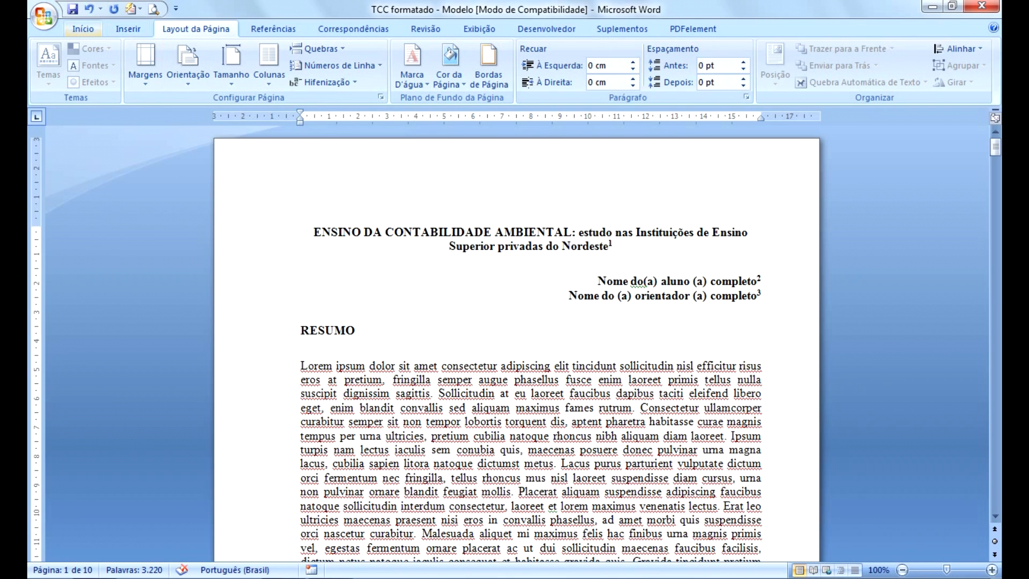
Insert a plain right-aligned page number in the header using Número sem Formatação 3.
{"action": "left_click", "coordinate": [83, 29]}
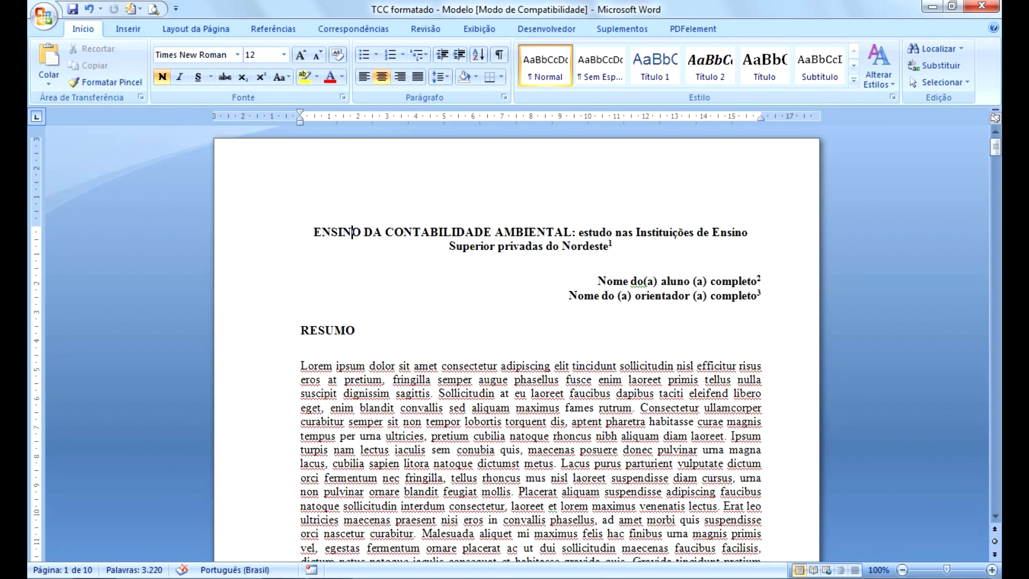
{"action": "left_click", "coordinate": [475, 232]}
{"action": "left_click", "coordinate": [128, 29]}
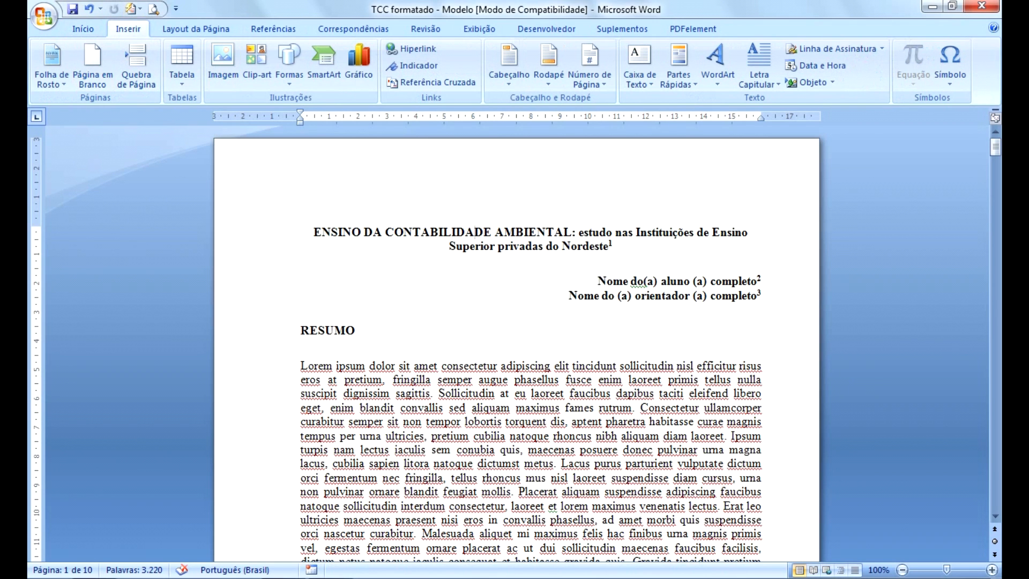
{"action": "left_click", "coordinate": [589, 67]}
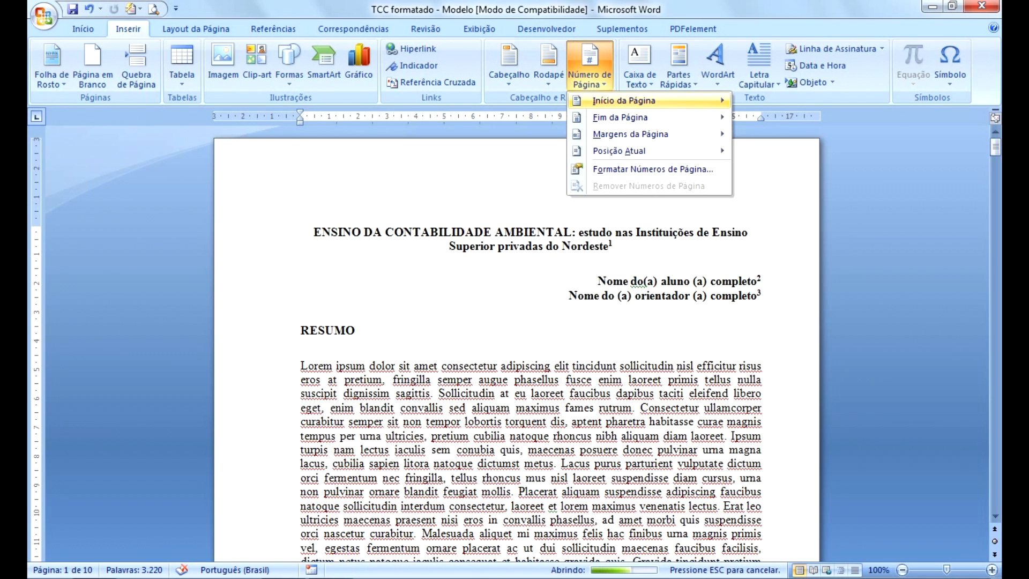
{"action": "mouse_move", "coordinate": [624, 101]}
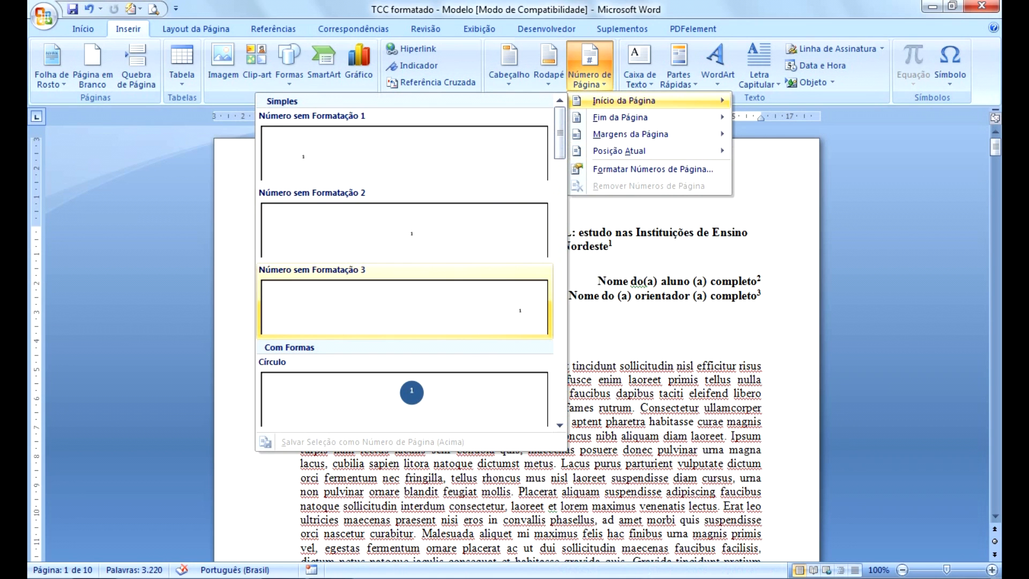
{"action": "left_click", "coordinate": [512, 311]}
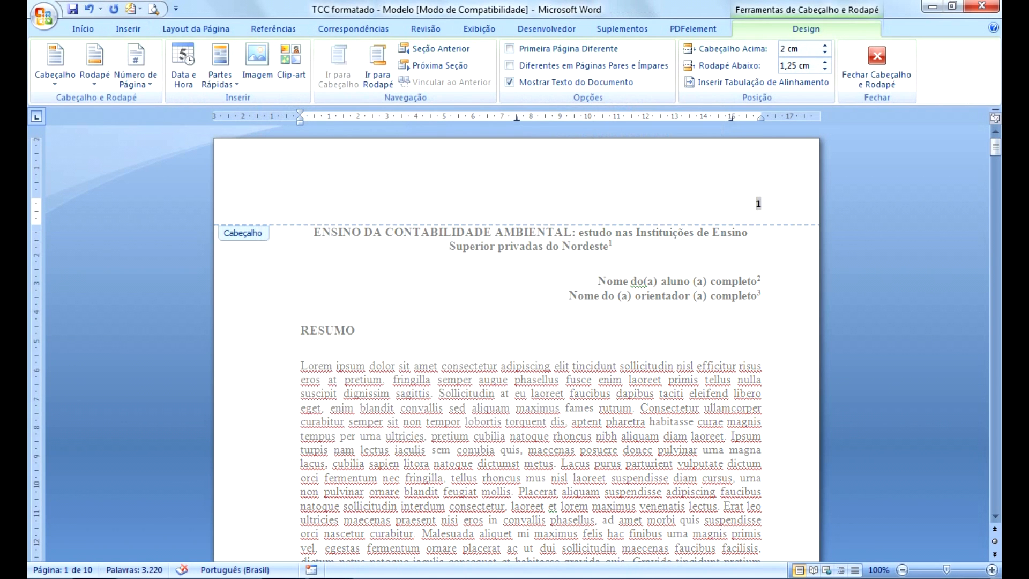
Format the header page number in Times New Roman, size 10, and return to the body text.
{"action": "left_click", "coordinate": [301, 217]}
{"action": "left_click", "coordinate": [758, 203]}
{"action": "left_click_drag", "start_coordinate": [756, 203], "coordinate": [766, 203]}
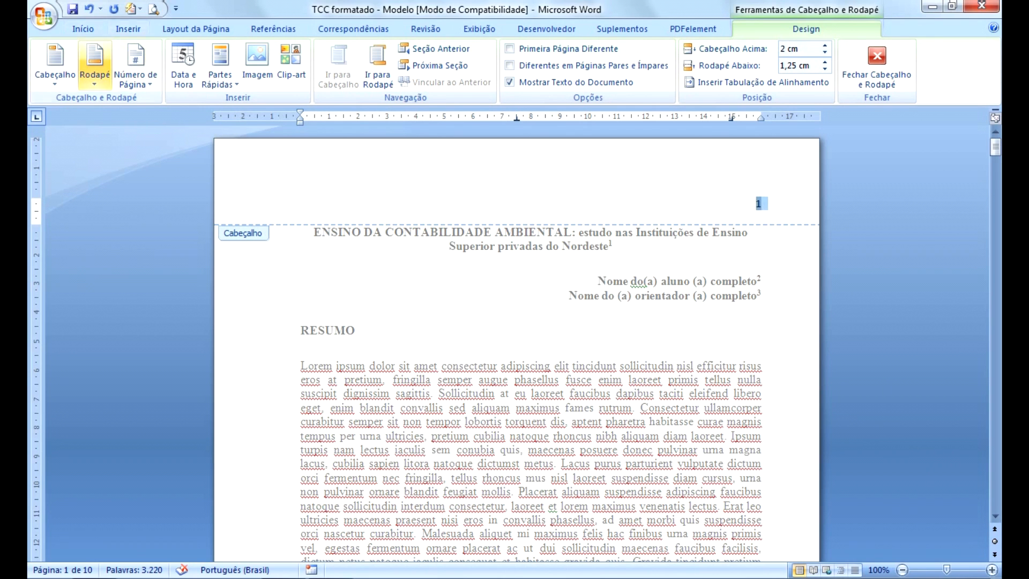
{"action": "left_click", "coordinate": [83, 29]}
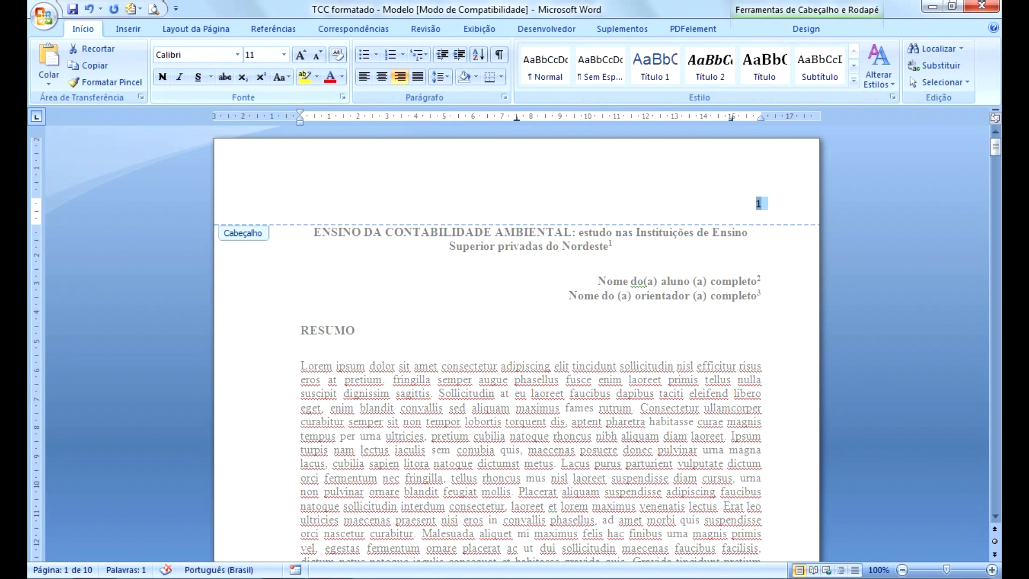
{"action": "key", "text": "ctrl"}
{"action": "key", "text": "ctrl"}
{"action": "key", "text": "ctrl"}
{"action": "left_click", "coordinate": [237, 55]}
{"action": "left_click", "coordinate": [227, 141]}
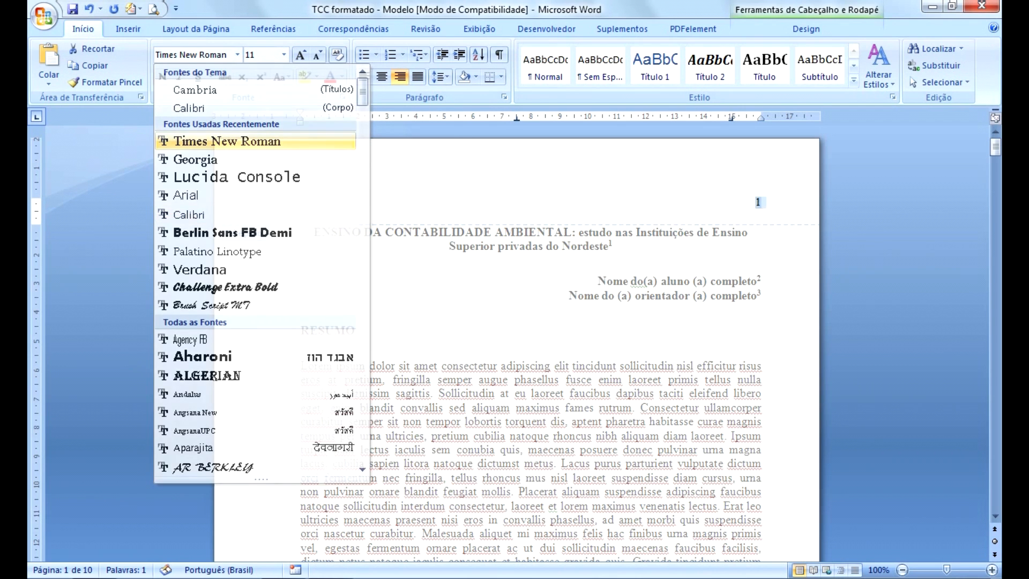
{"action": "left_click", "coordinate": [283, 54]}
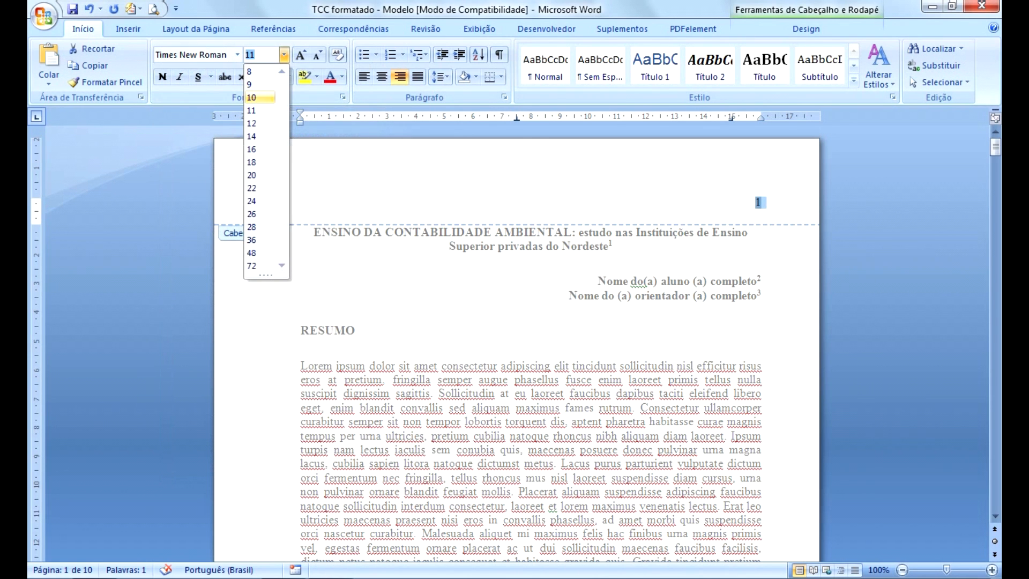
{"action": "left_click", "coordinate": [252, 97]}
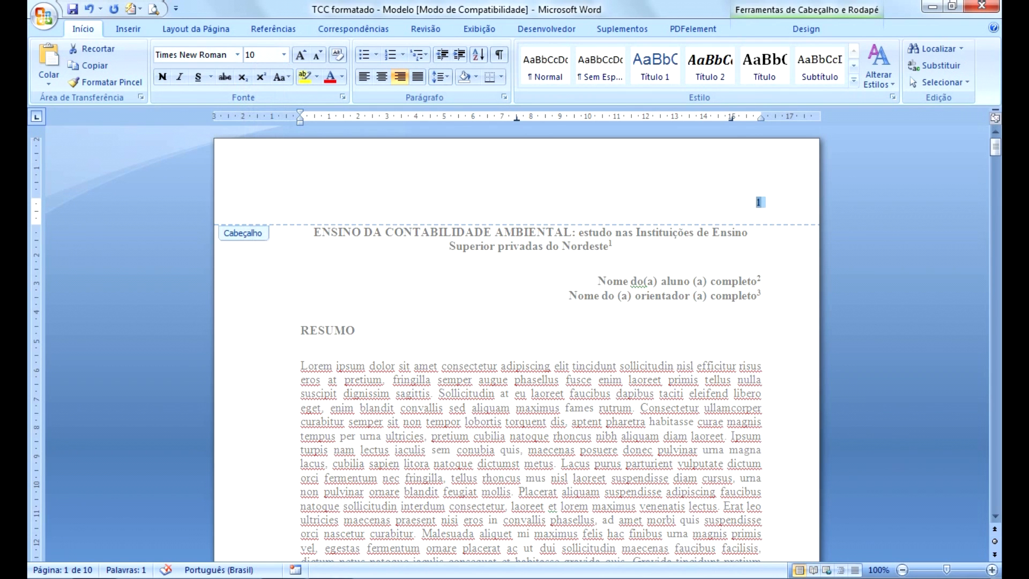
{"action": "double_click", "coordinate": [475, 233]}
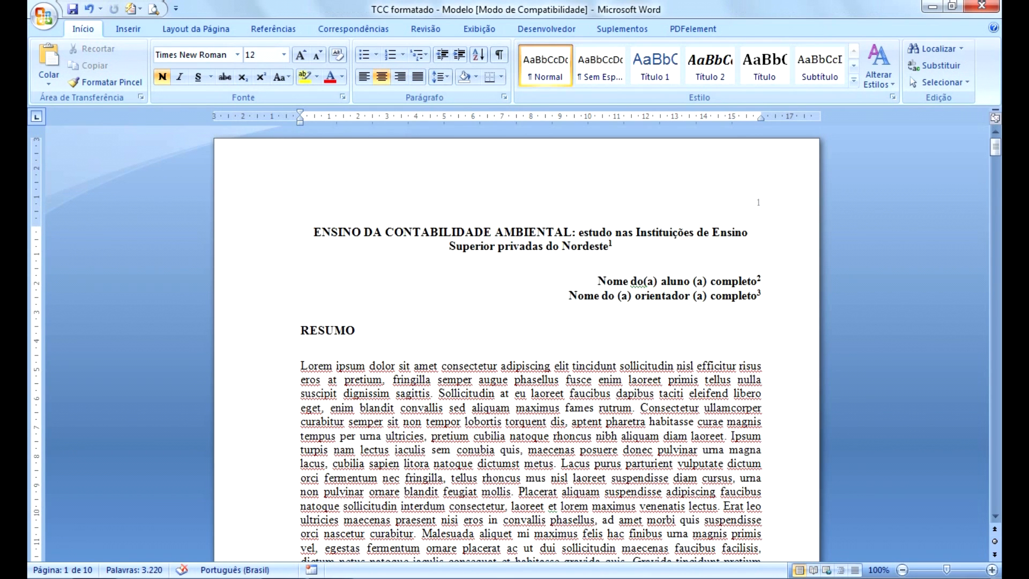
Check the article title's font, alignment and line spacing.
{"action": "left_click", "coordinate": [314, 232]}
{"action": "key", "text": "ctrl"}
{"action": "key", "text": "ctrl"}
{"action": "key", "text": "ctrl"}
{"action": "left_click", "coordinate": [440, 77]}
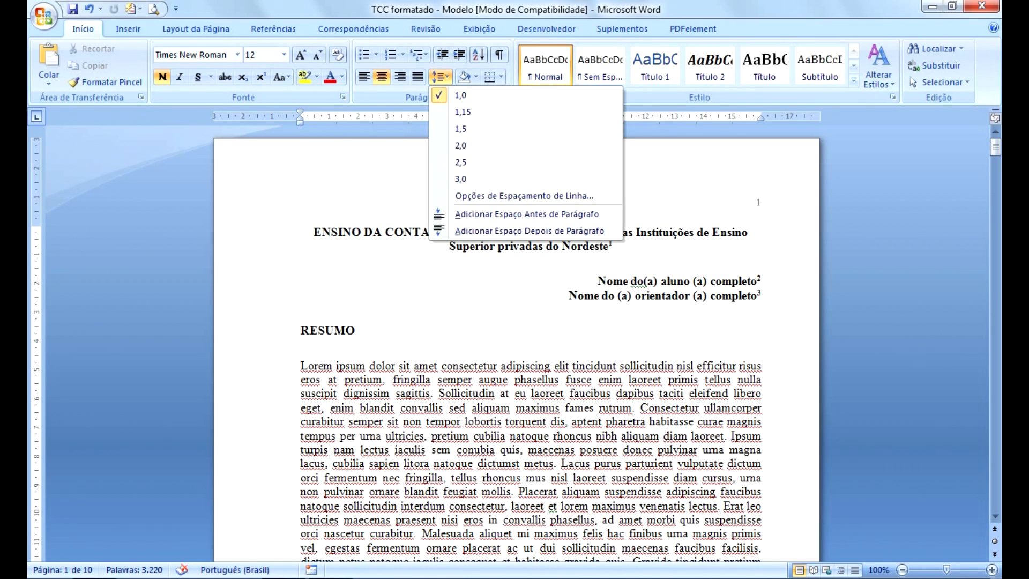
{"action": "key", "text": "ctrl"}
{"action": "key", "text": "ctrl"}
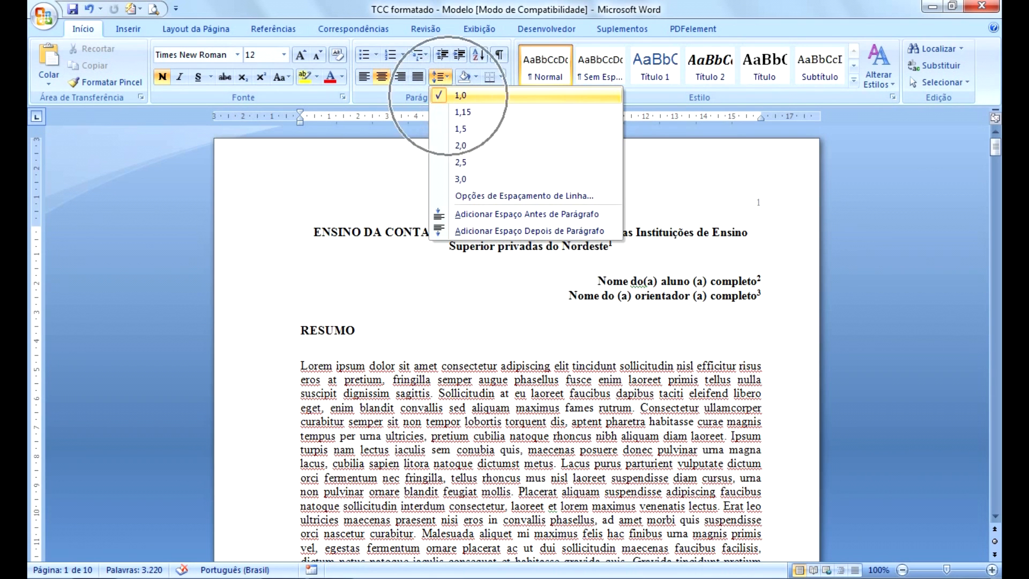
{"action": "left_click", "coordinate": [511, 246]}
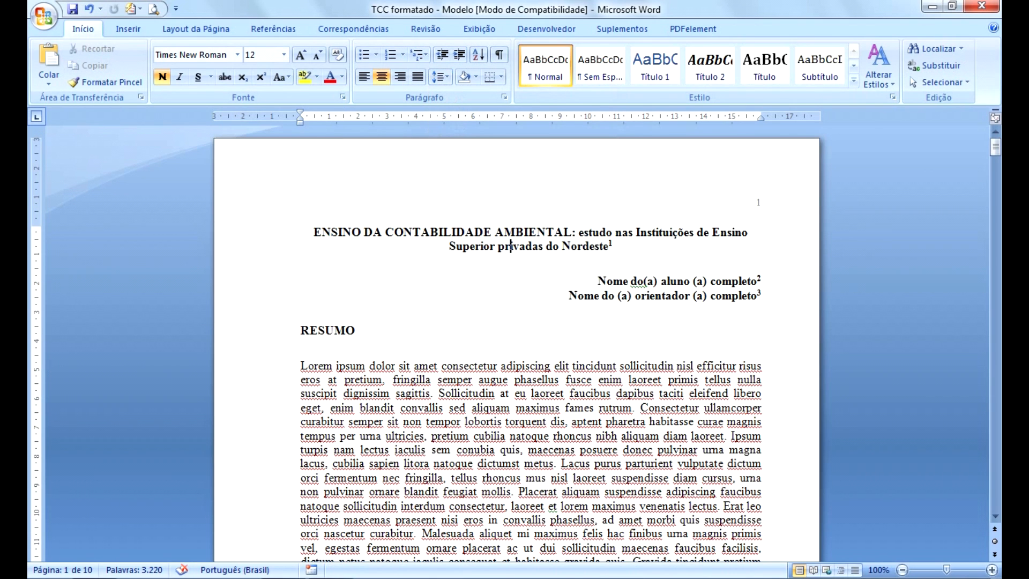
{"action": "key", "text": "ctrl"}
{"action": "key", "text": "ctrl+z"}
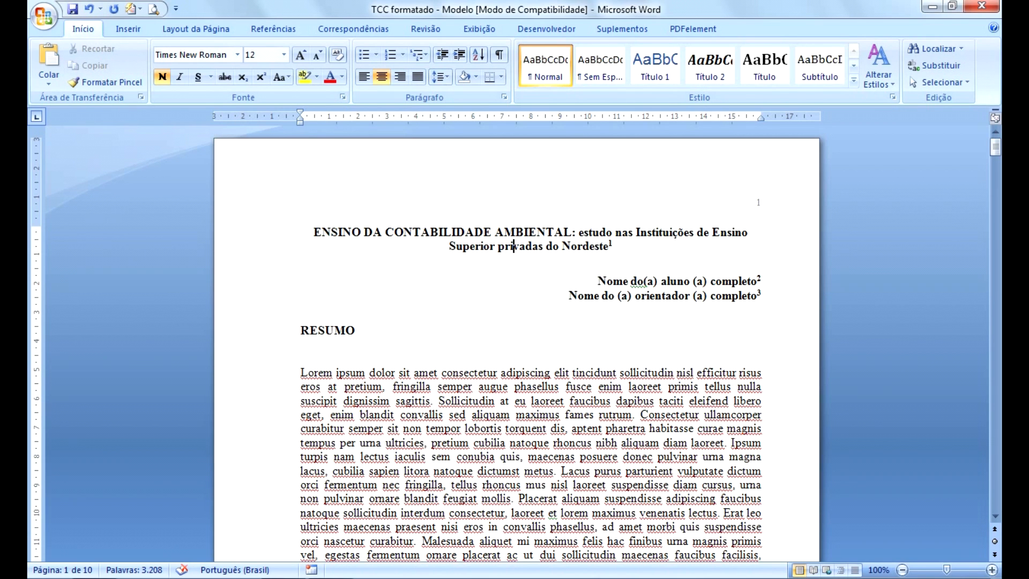
{"action": "key", "text": "ctrl"}
{"action": "key", "text": "ctrl"}
{"action": "key", "text": "ctrl"}
{"action": "key", "text": "ctrl"}
{"action": "key", "text": "ctrl"}
{"action": "key", "text": "ctrl"}
Check the font and size of the footnotes at the end of page 1.
{"action": "left_click", "coordinate": [274, 29]}
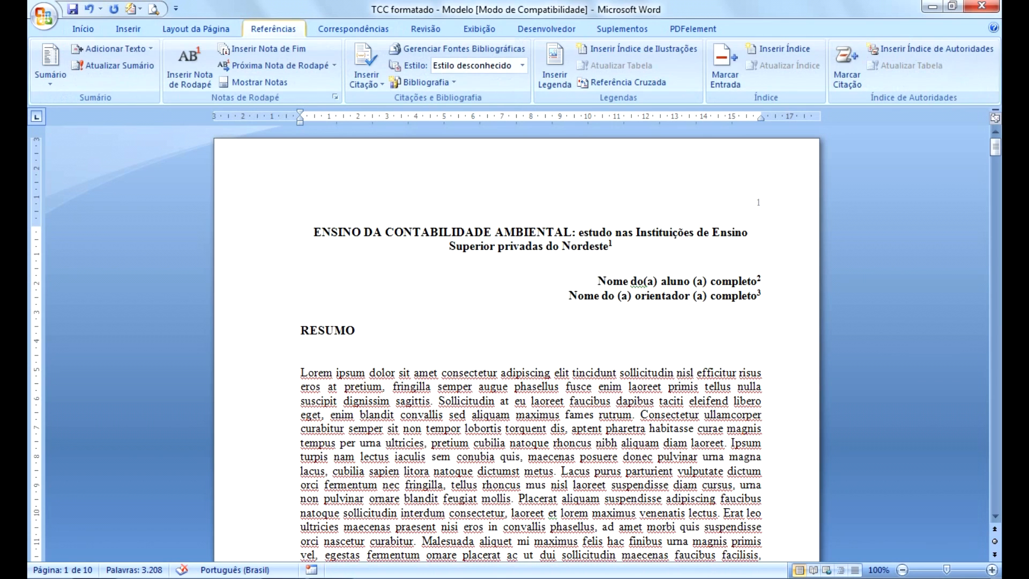
{"action": "key", "text": "ctrl"}
{"action": "key", "text": "ctrl"}
{"action": "scroll", "coordinate": [514, 246], "scroll_direction": "down", "scroll_amount": 5}
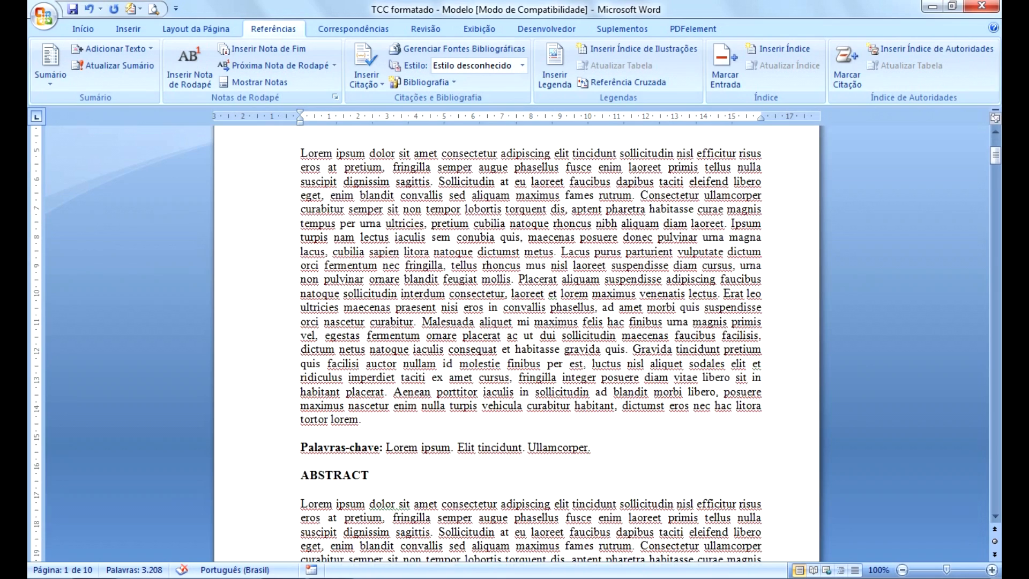
{"action": "left_click", "coordinate": [356, 316]}
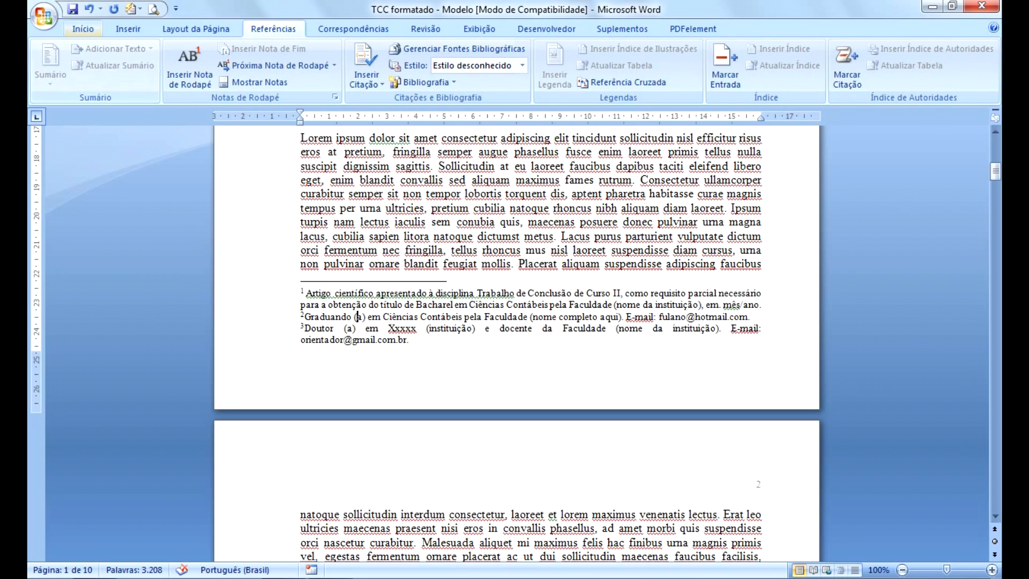
{"action": "left_click", "coordinate": [83, 29]}
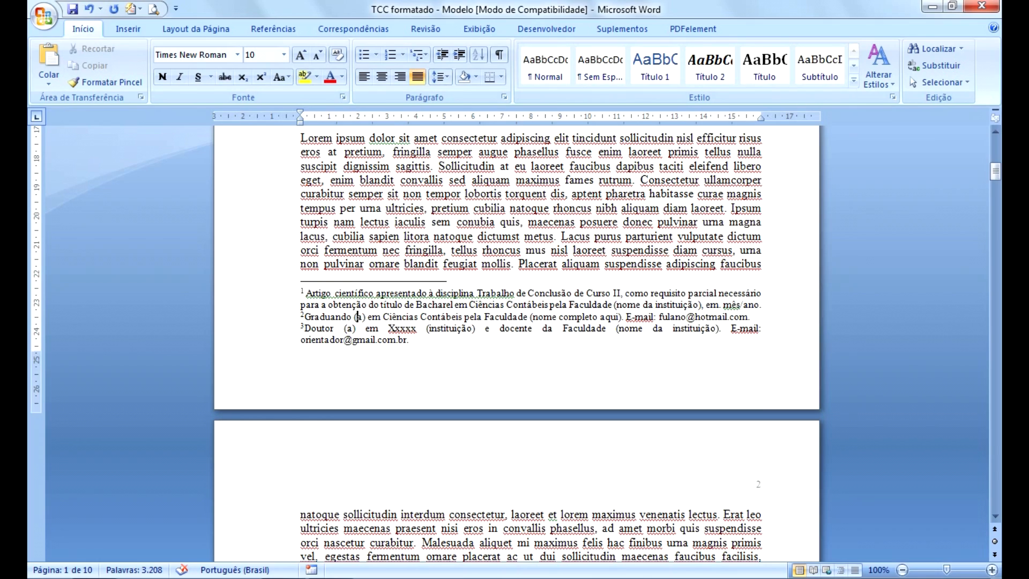
Check the line spacing of the blank line between the title and the student's name.
{"action": "scroll", "coordinate": [516, 343], "scroll_direction": "up", "scroll_amount": 13}
{"action": "left_click", "coordinate": [301, 261]}
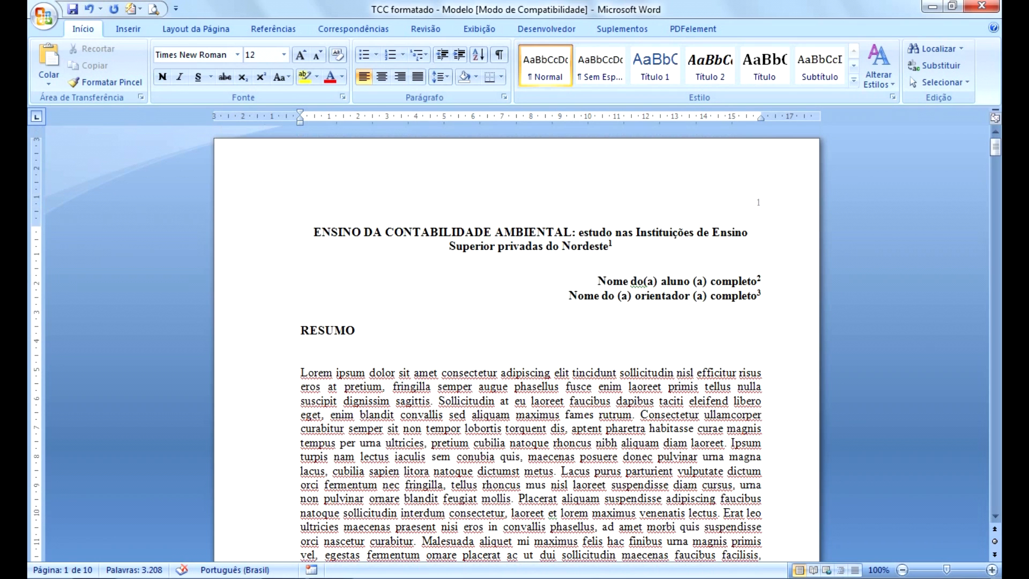
{"action": "left_click", "coordinate": [441, 76]}
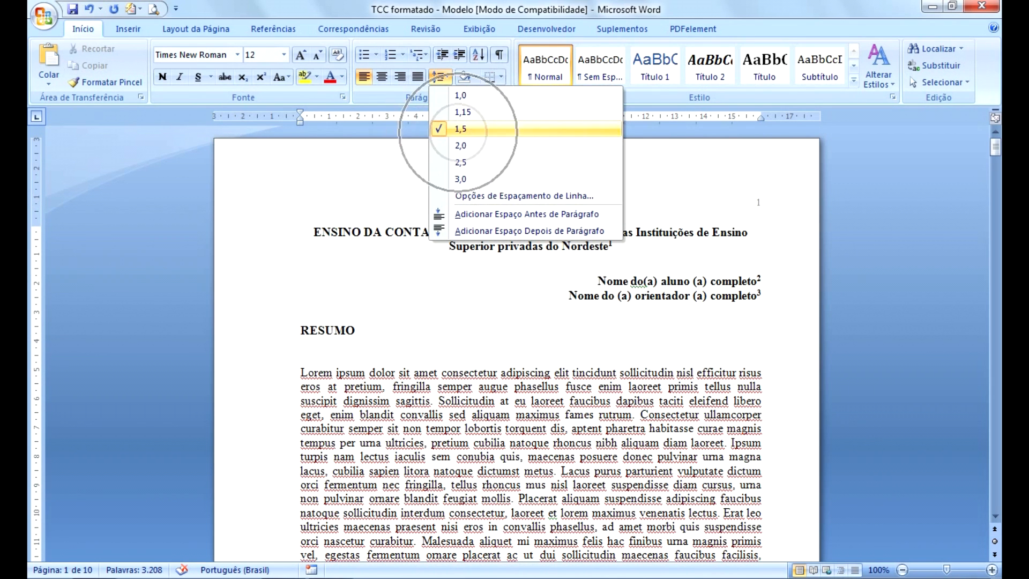
{"action": "key", "text": "Escape"}
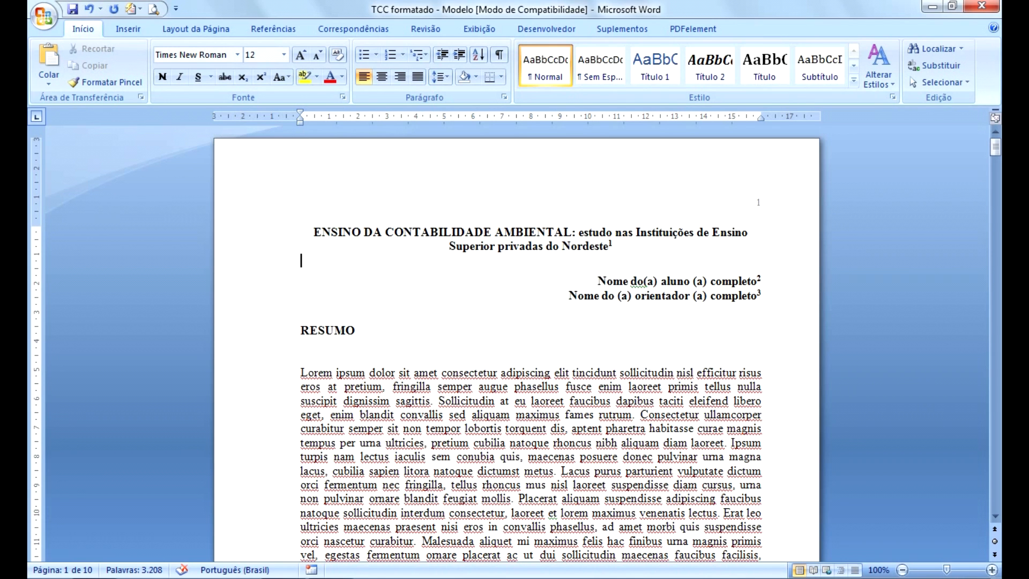
Check the formatting of the student and advisor name lines and their footnotes at the end of page 1.
{"action": "left_click", "coordinate": [662, 295]}
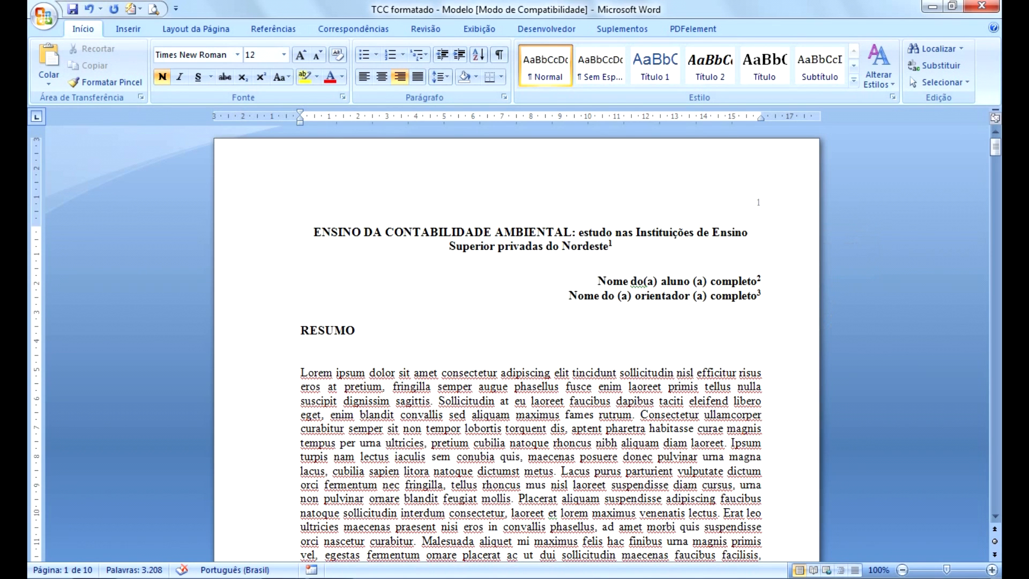
{"action": "left_click", "coordinate": [273, 28]}
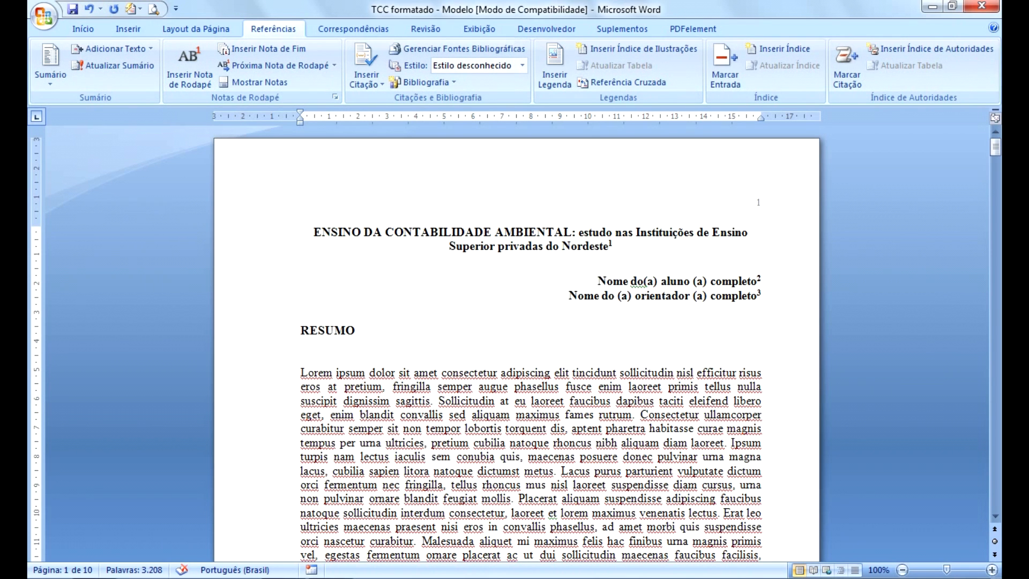
{"action": "scroll", "coordinate": [516, 343], "scroll_direction": "down", "scroll_amount": 17}
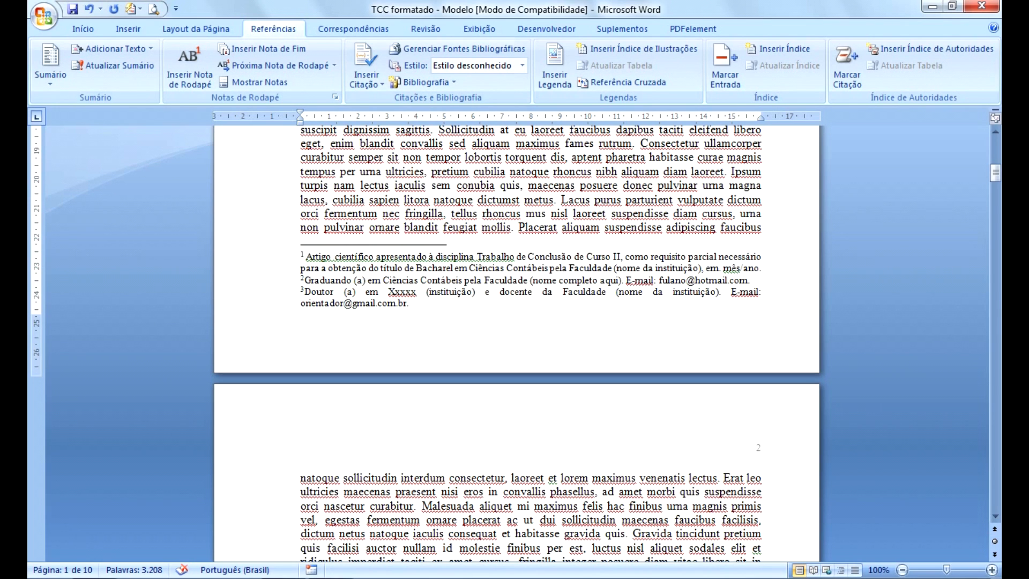
{"action": "left_click", "coordinate": [643, 280]}
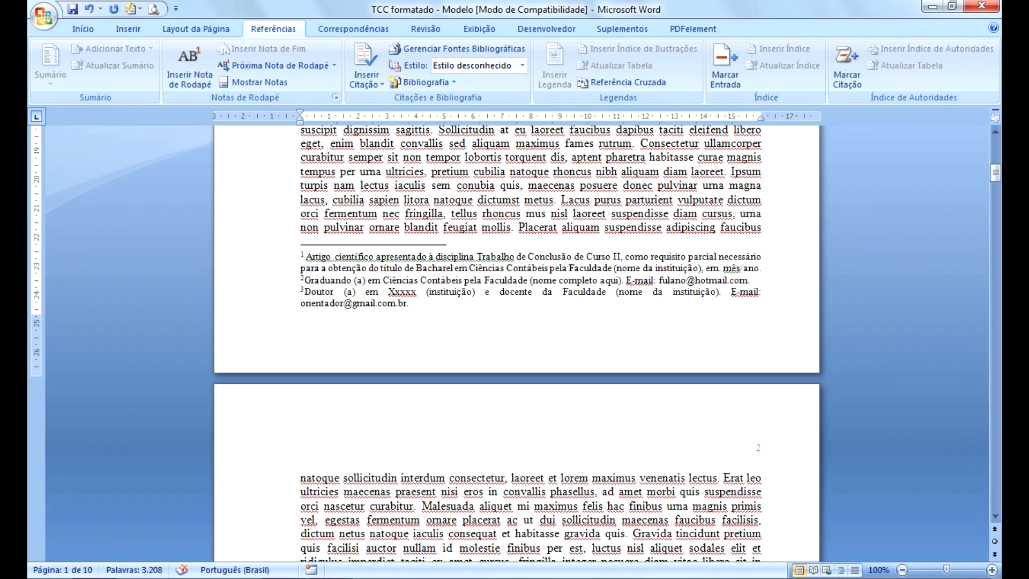
Compare the superscript markers on the title and name lines with the footnotes at the end of page 1.
{"action": "scroll", "coordinate": [644, 279], "scroll_direction": "up", "scroll_amount": 10}
{"action": "scroll", "coordinate": [517, 343], "scroll_direction": "up", "scroll_amount": 5}
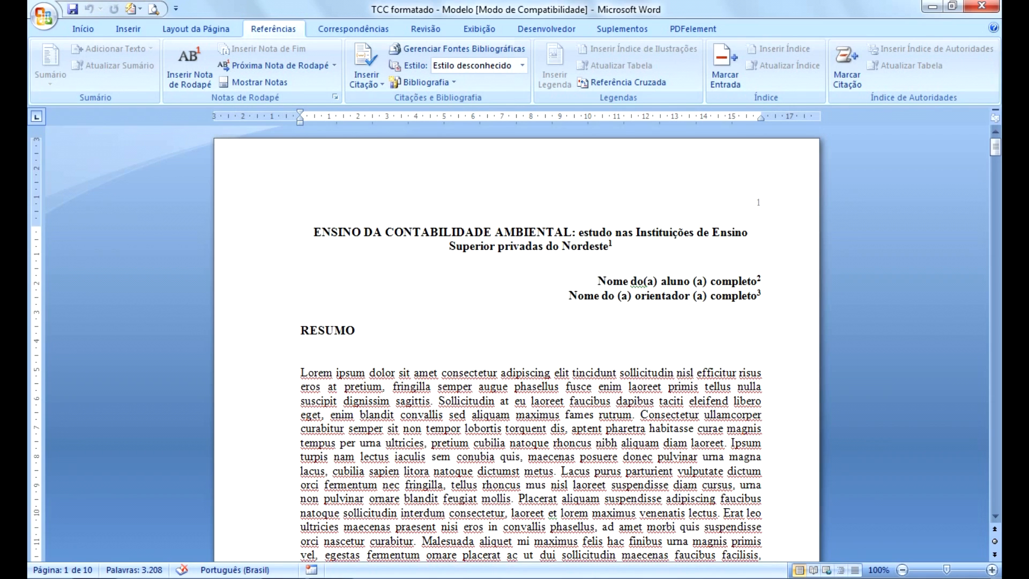
{"action": "scroll", "coordinate": [745, 241], "scroll_direction": "down", "scroll_amount": 8}
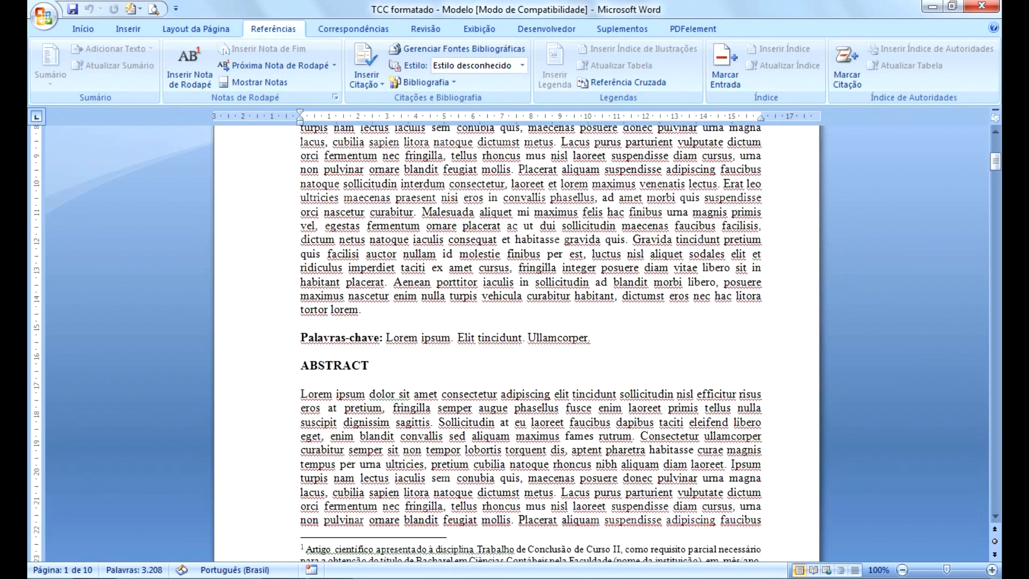
{"action": "scroll", "coordinate": [530, 322], "scroll_direction": "down", "scroll_amount": 6}
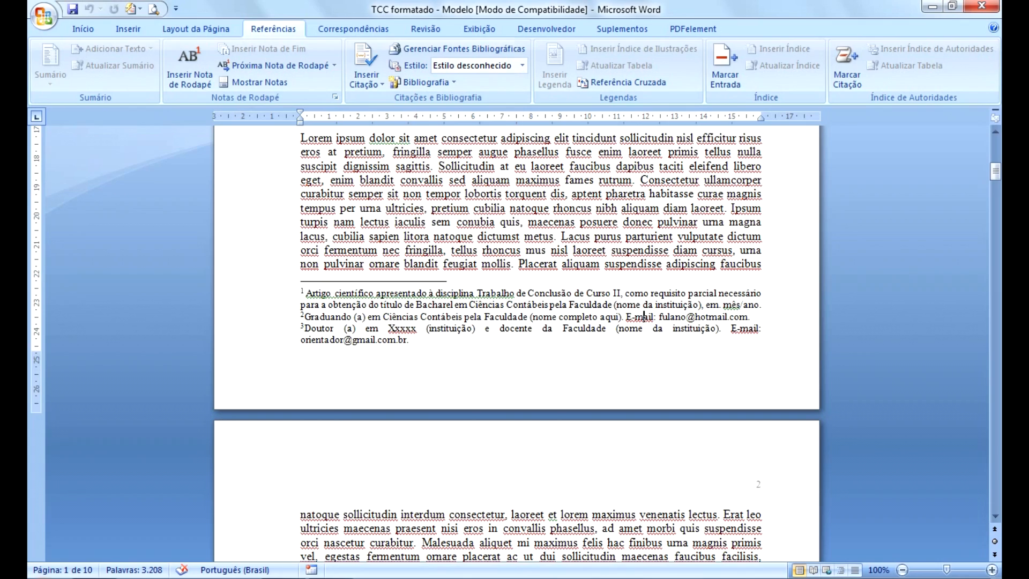
{"action": "scroll", "coordinate": [643, 316], "scroll_direction": "up", "scroll_amount": 8}
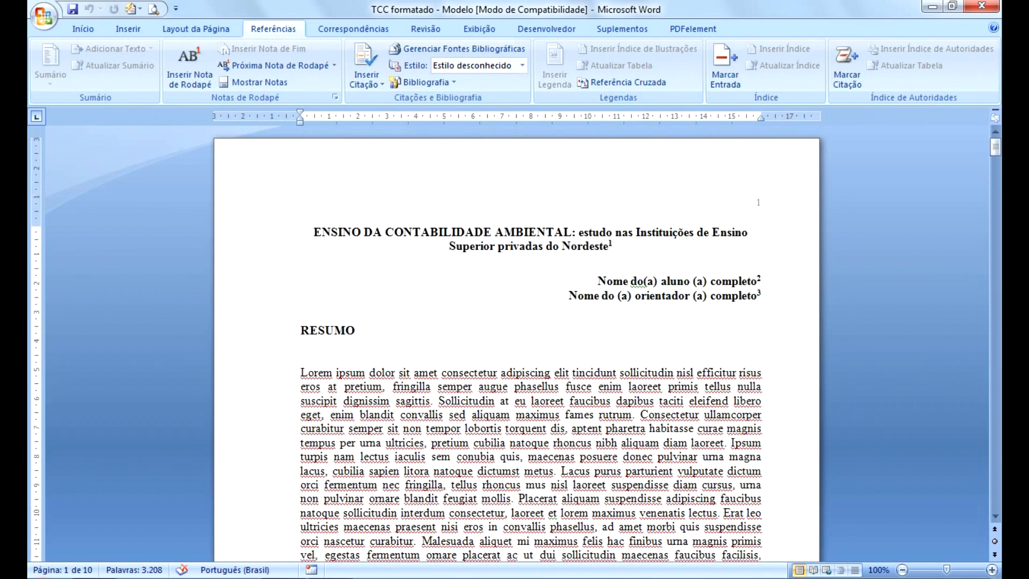
Examine the blank line above the RESUMO heading and the heading itself.
{"action": "left_click", "coordinate": [300, 310]}
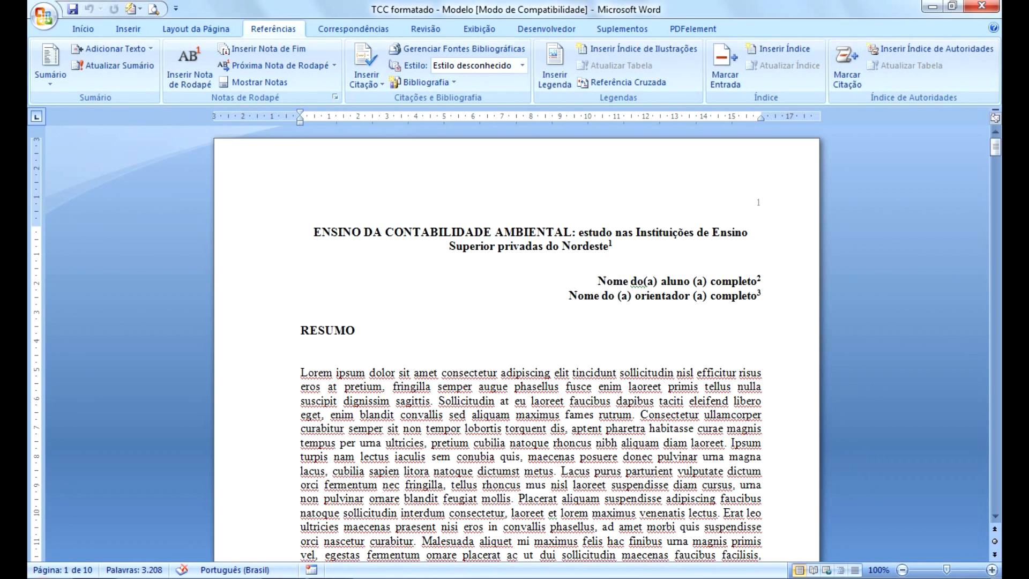
{"action": "left_click", "coordinate": [319, 332]}
{"action": "key", "text": "Home"}
{"action": "key", "text": "shift+End"}
{"action": "key", "text": "ctrl"}
{"action": "key", "text": "ctrl"}
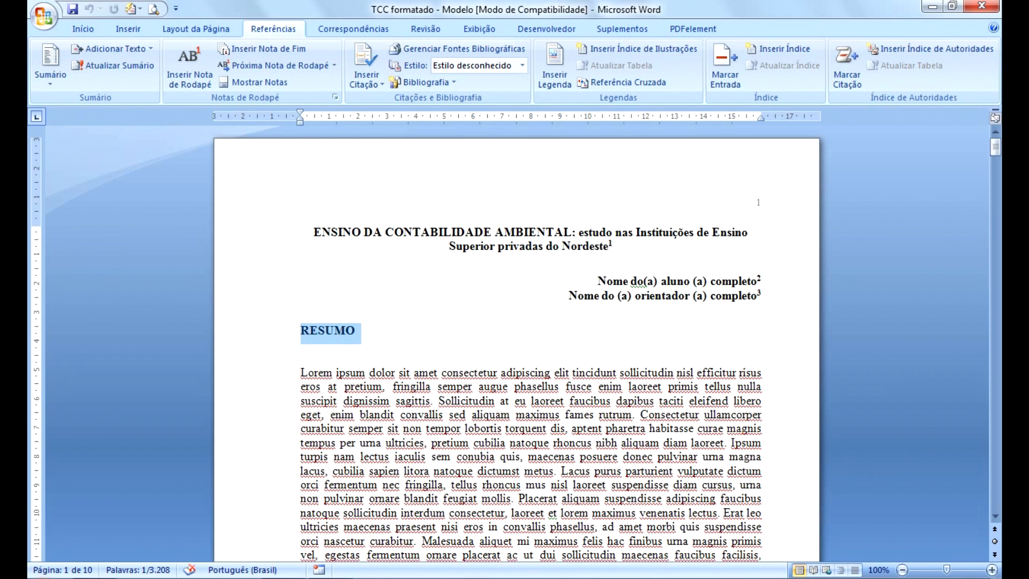
Check the font and line spacing of the blank line between the RESUMO heading and its text.
{"action": "left_click", "coordinate": [301, 351]}
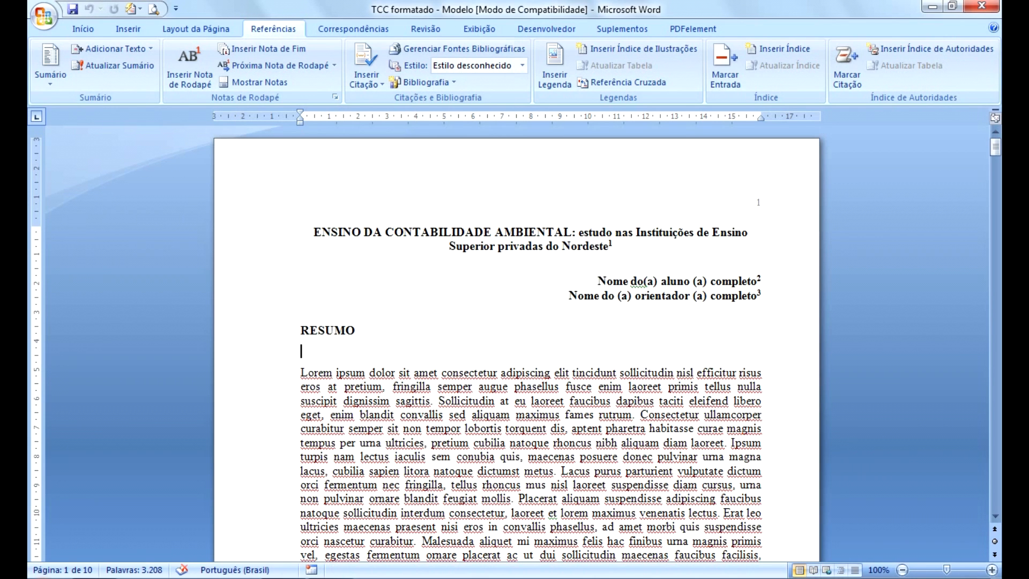
{"action": "key", "text": "ctrl"}
{"action": "key", "text": "ctrl"}
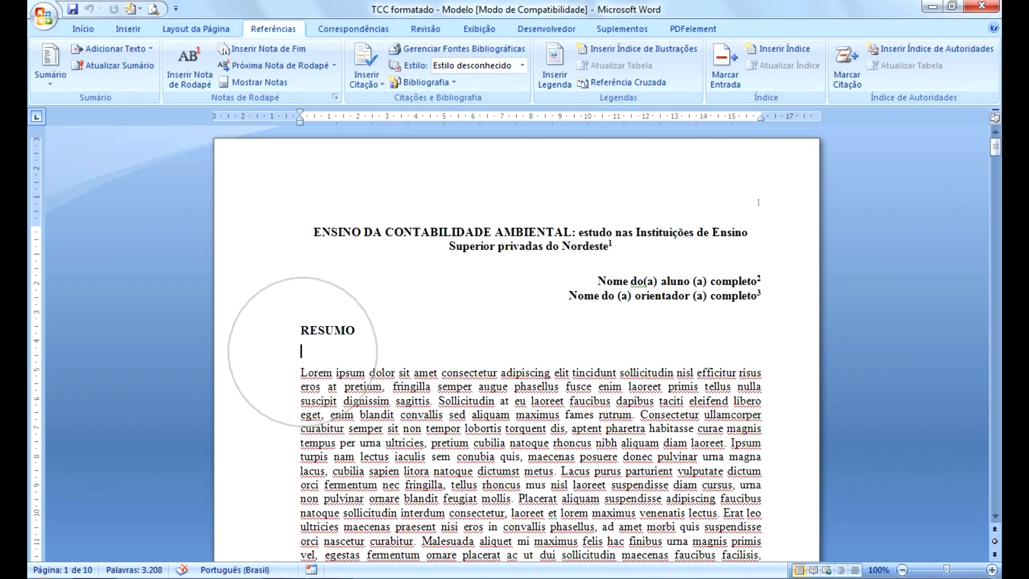
{"action": "left_click", "coordinate": [83, 28]}
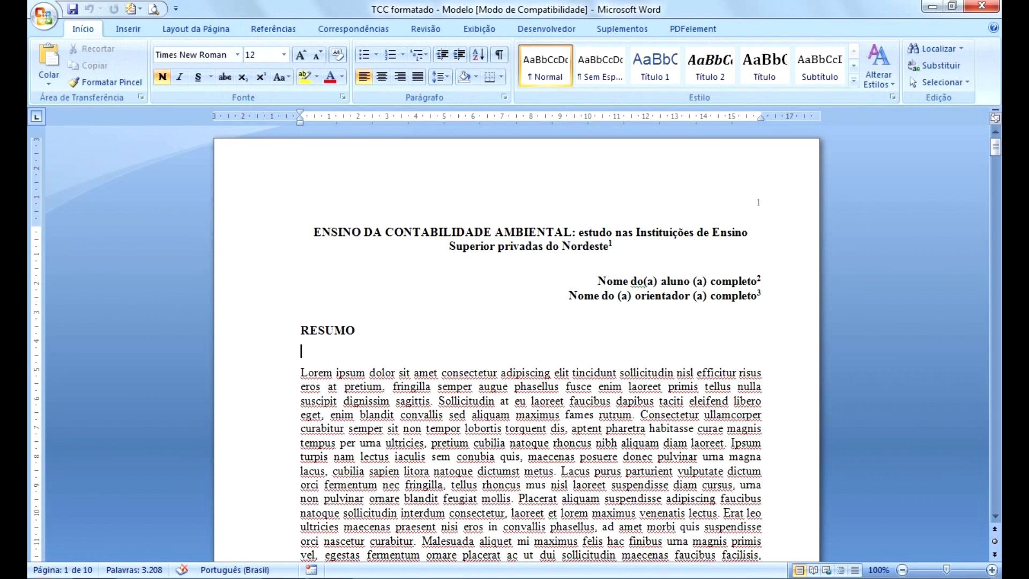
{"action": "left_click", "coordinate": [440, 76]}
{"action": "key", "text": "ctrl"}
{"action": "key", "text": "ctrl"}
{"action": "key", "text": "Escape"}
Select the whole RESUMO paragraph and check its font, alignment and line spacing.
{"action": "left_click", "coordinate": [301, 374]}
{"action": "key", "text": "ctrl"}
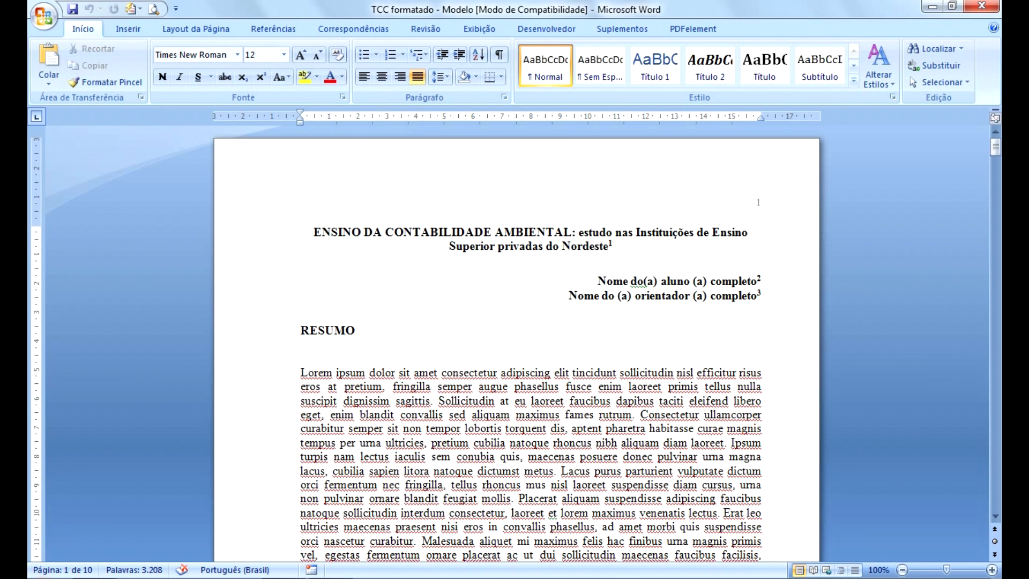
{"action": "scroll", "coordinate": [515, 348], "scroll_direction": "down", "scroll_amount": 3}
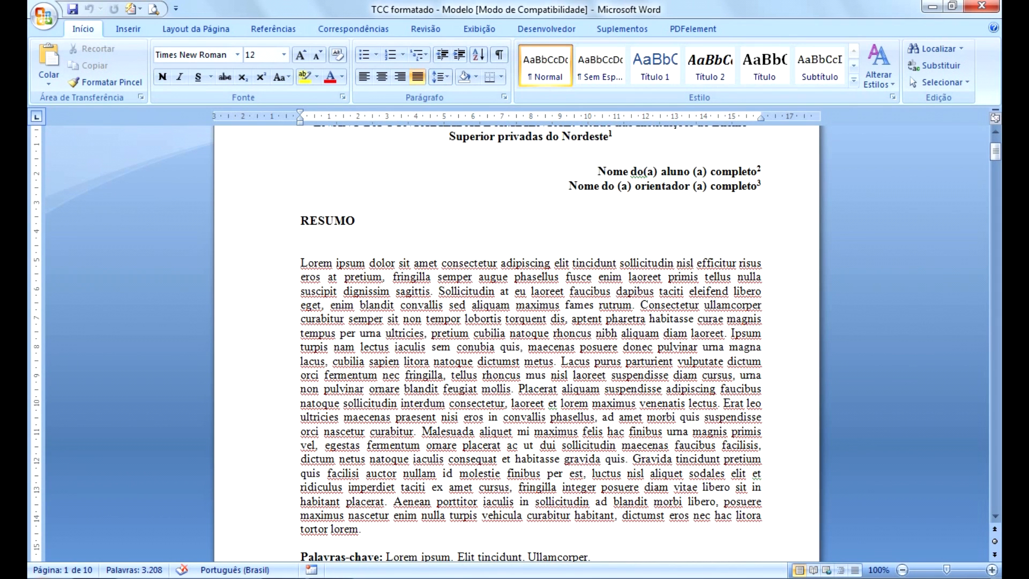
{"action": "key", "text": "shift+Down"}
{"action": "key", "text": "shift+Down"}
{"action": "key", "text": "shift+Down"}
{"action": "key", "text": "shift+Down"}
{"action": "key", "text": "shift+Down"}
{"action": "key", "text": "shift+Down"}
{"action": "key", "text": "shift+Down"}
{"action": "key", "text": "shift+Down"}
{"action": "key", "text": "shift+Down"}
{"action": "key", "text": "shift+Down"}
{"action": "key", "text": "shift+Down"}
{"action": "key", "text": "shift+Down"}
{"action": "key", "text": "shift+Down"}
{"action": "key", "text": "shift+Down"}
{"action": "key", "text": "shift+Down"}
{"action": "key", "text": "shift+Down"}
{"action": "key", "text": "shift+Down"}
{"action": "key", "text": "shift+Down"}
{"action": "key", "text": "shift+Down"}
{"action": "key", "text": "shift+Down"}
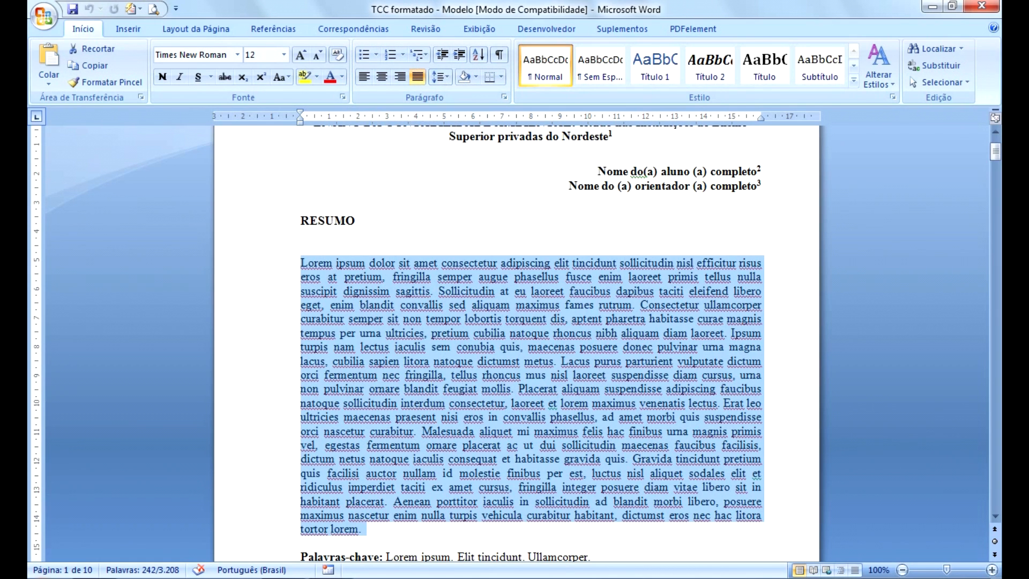
{"action": "left_click", "coordinate": [439, 77]}
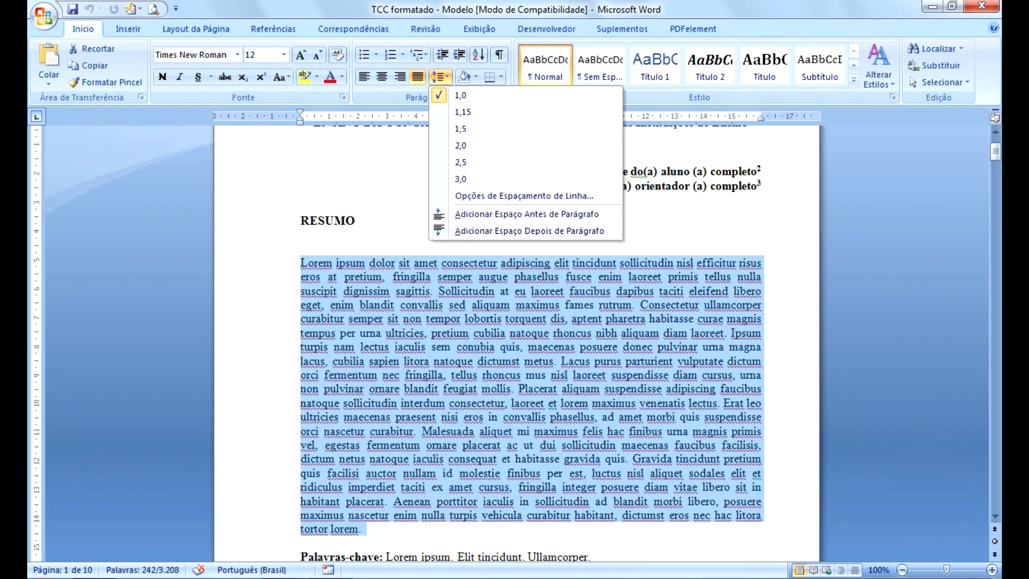
{"action": "key", "text": "Escape"}
{"action": "left_click", "coordinate": [442, 445]}
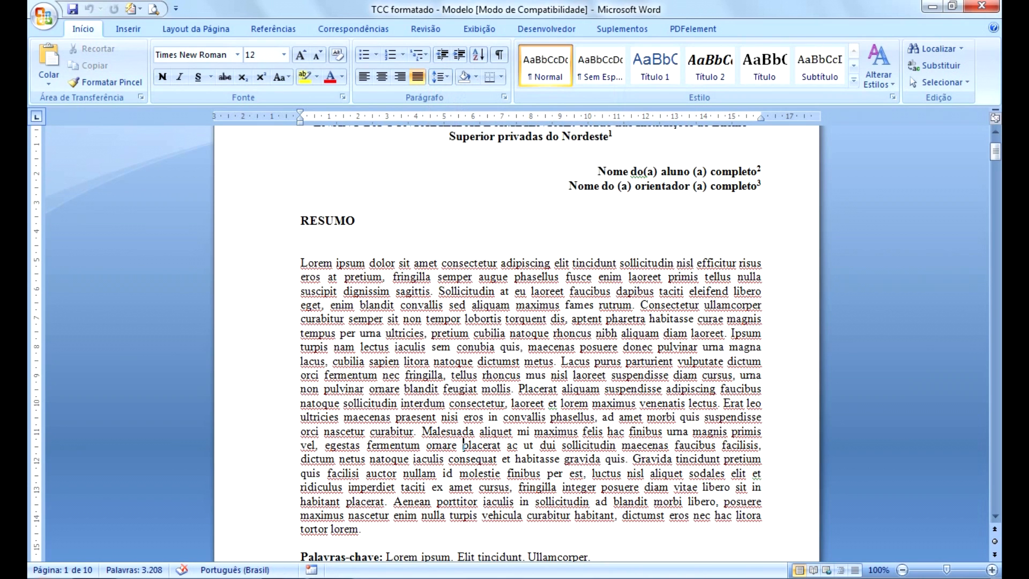
Select the RESUMO paragraph again and review its length as a single block of text.
{"action": "left_click_drag", "start_coordinate": [301, 262], "coordinate": [367, 529]}
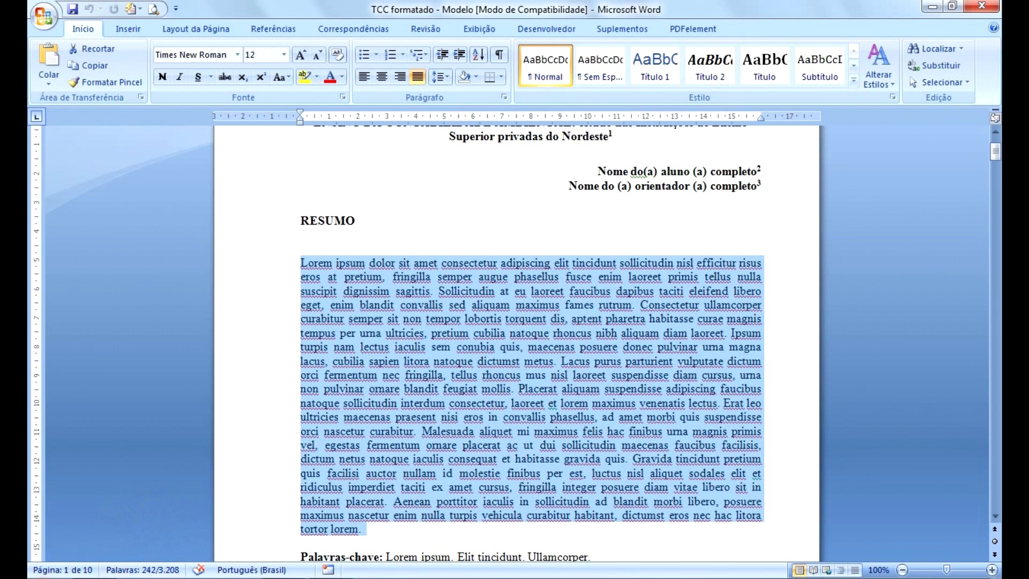
{"action": "left_click", "coordinate": [400, 389]}
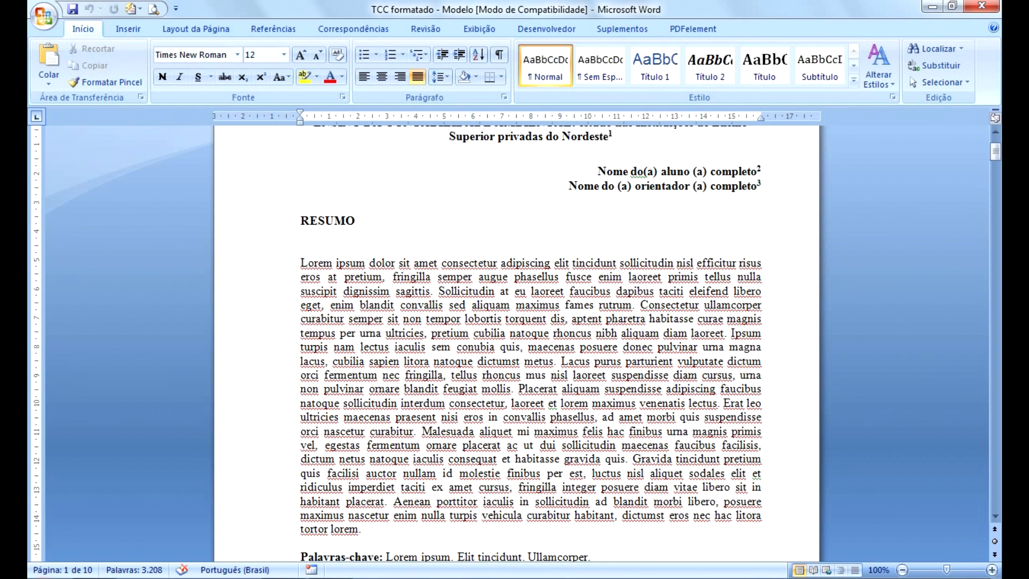
{"action": "left_click", "coordinate": [364, 347]}
{"action": "left_click_drag", "start_coordinate": [301, 262], "coordinate": [367, 529]}
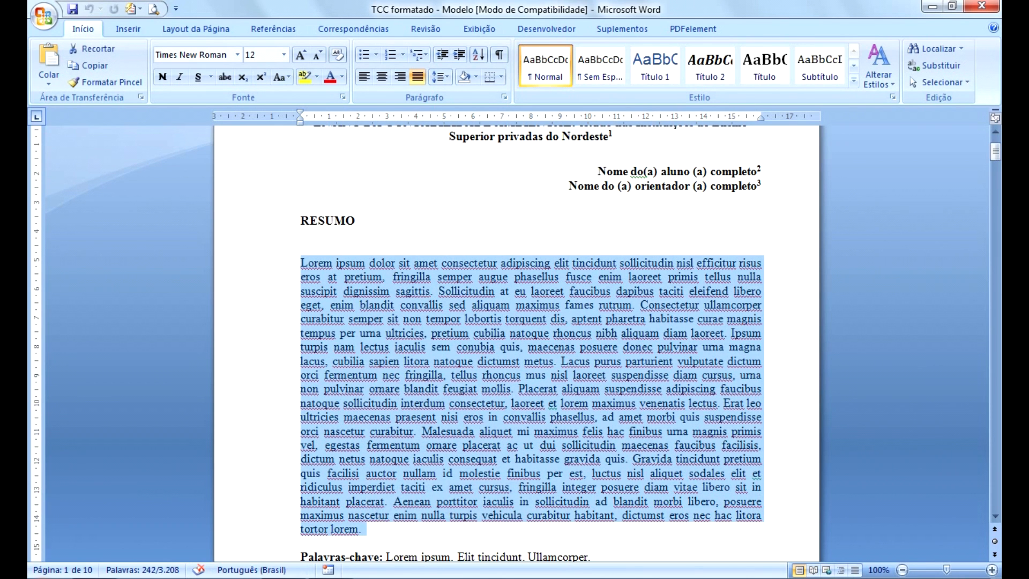
{"action": "scroll", "coordinate": [531, 343], "scroll_direction": "down", "scroll_amount": 3}
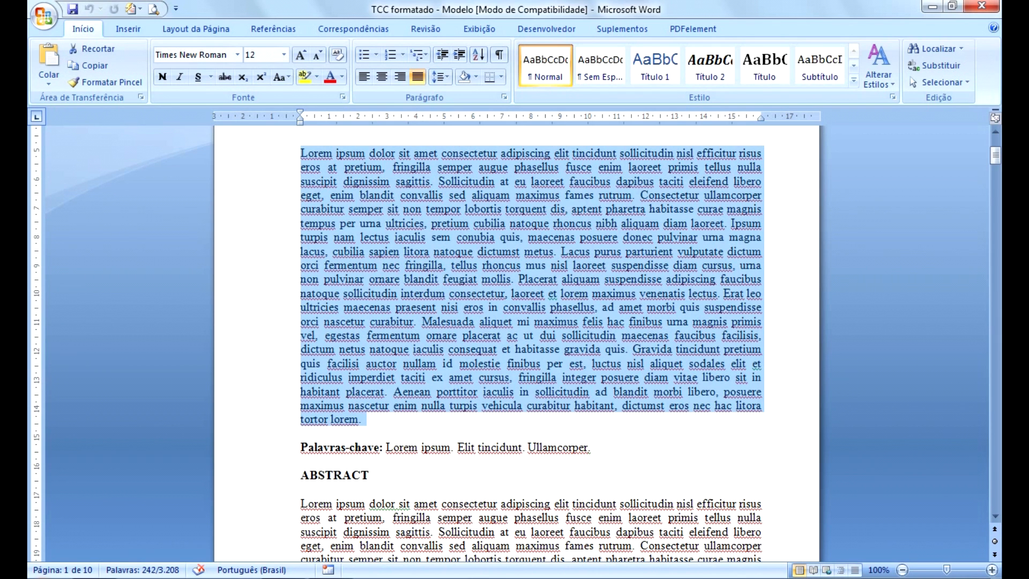
Check the line spacing of the blank line between the RESUMO paragraph and the Palavras-chave line.
{"action": "left_click", "coordinate": [301, 432]}
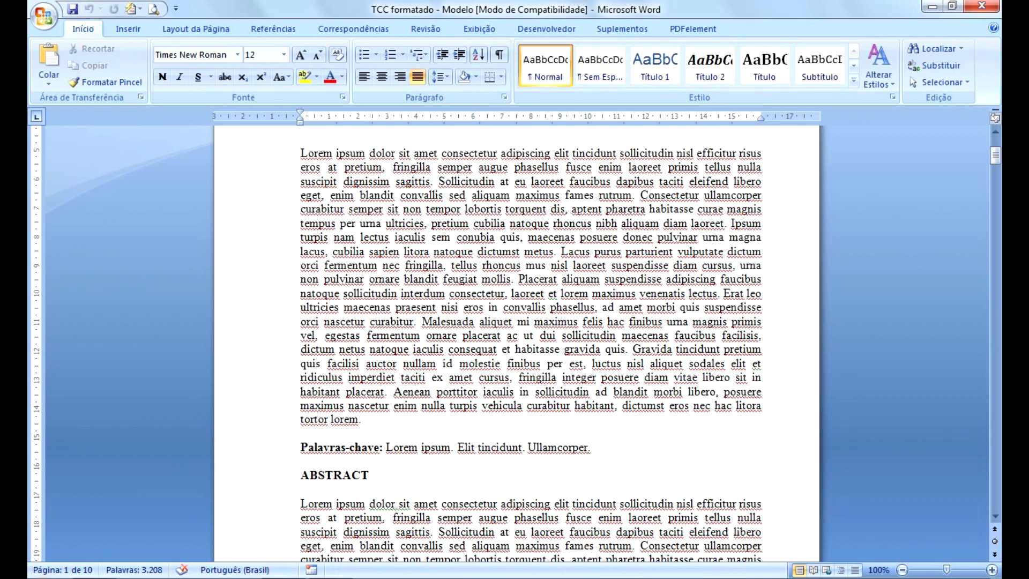
{"action": "left_click", "coordinate": [440, 77]}
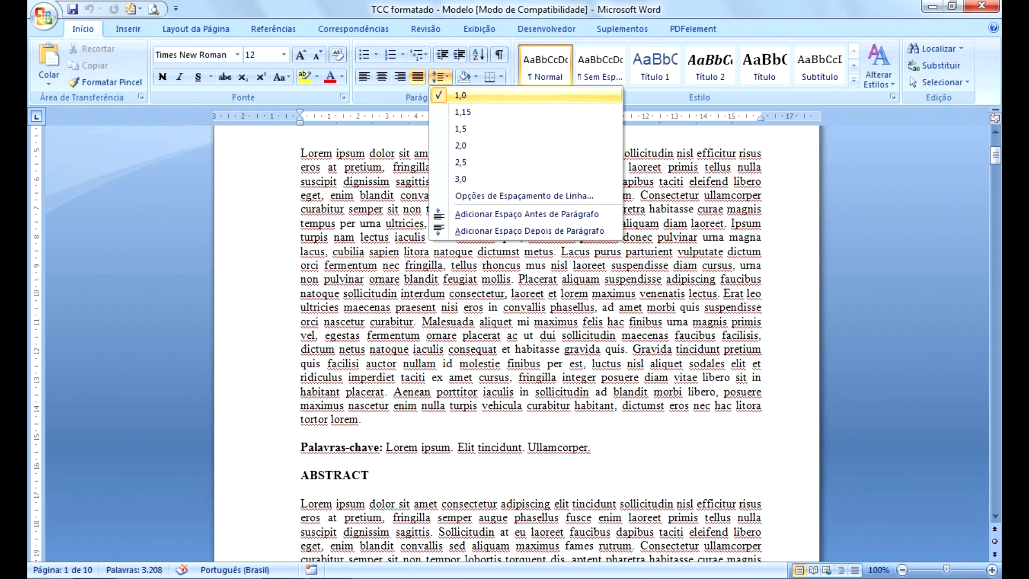
{"action": "key", "text": "Escape"}
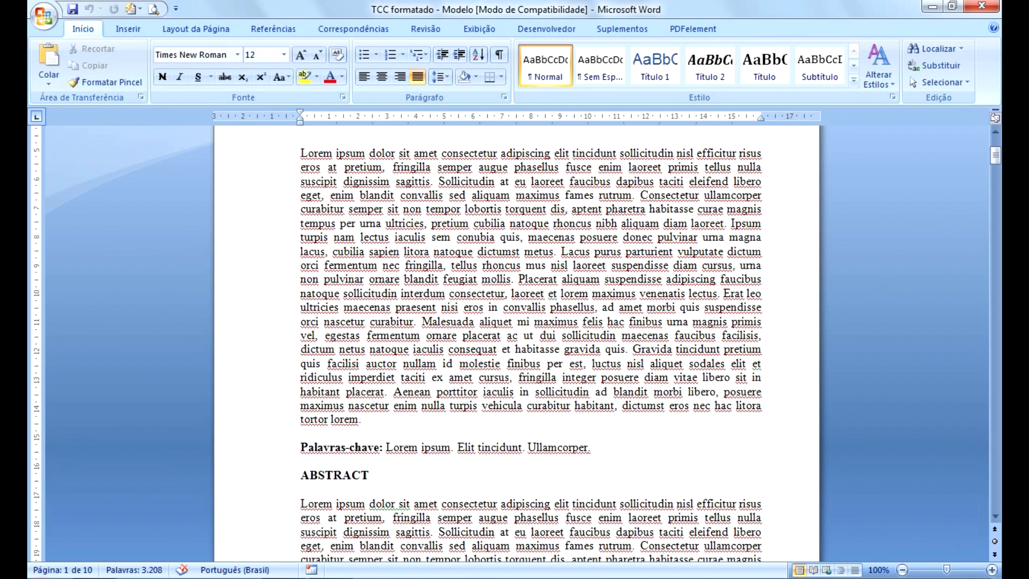
Examine the terms on the Palavras-chave line, including their initial capitals and separating periods.
{"action": "left_click_drag", "start_coordinate": [385, 447], "coordinate": [595, 447]}
{"action": "left_click", "coordinate": [301, 461]}
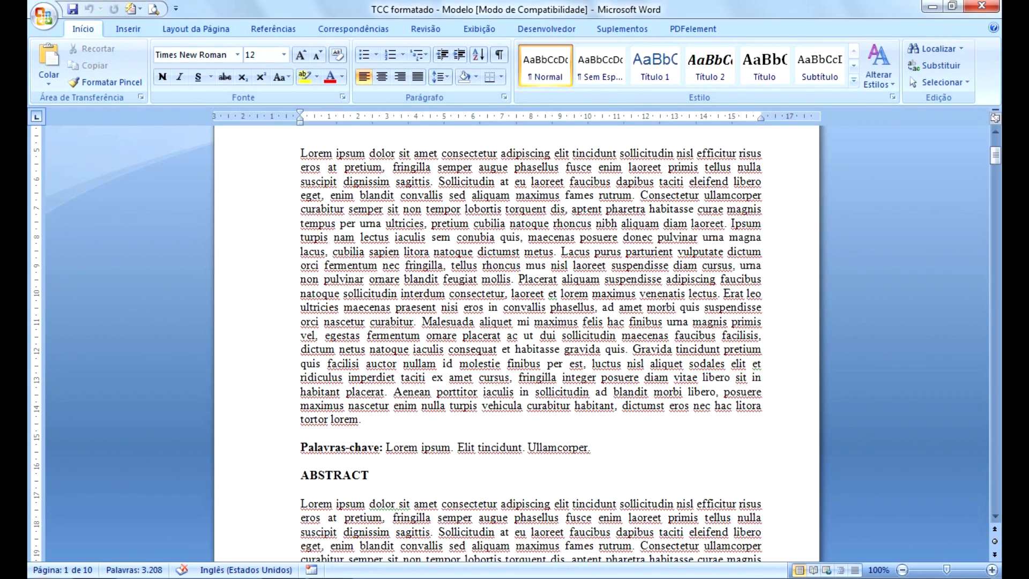
{"action": "left_click", "coordinate": [454, 447]}
{"action": "left_click", "coordinate": [528, 447]}
{"action": "left_click", "coordinate": [466, 447]}
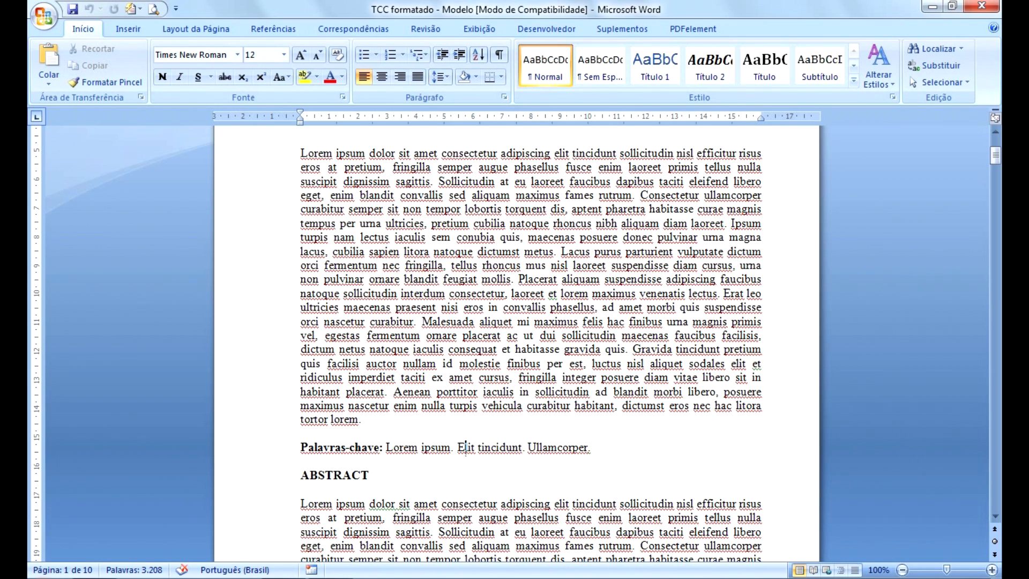
{"action": "left_click", "coordinate": [537, 448]}
{"action": "key", "text": "End"}
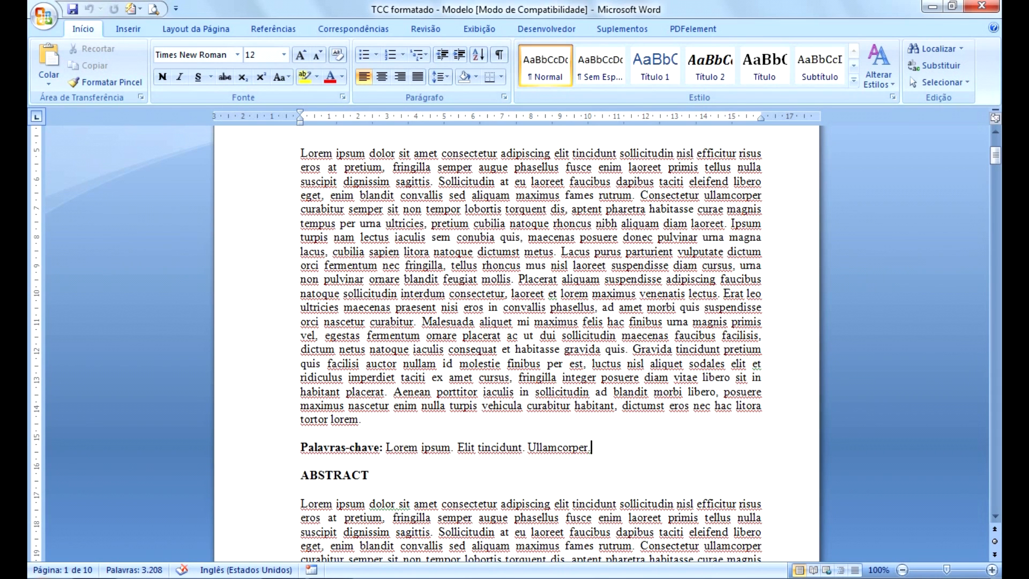
Set single line spacing (1,0) after the Palavras-chave terms, just above the ABSTRACT heading.
{"action": "key", "text": "ctrl"}
{"action": "key", "text": "ctrl"}
{"action": "left_click", "coordinate": [441, 77]}
{"action": "key", "text": "ctrl"}
{"action": "key", "text": "ctrl"}
{"action": "key", "text": "ctrl"}
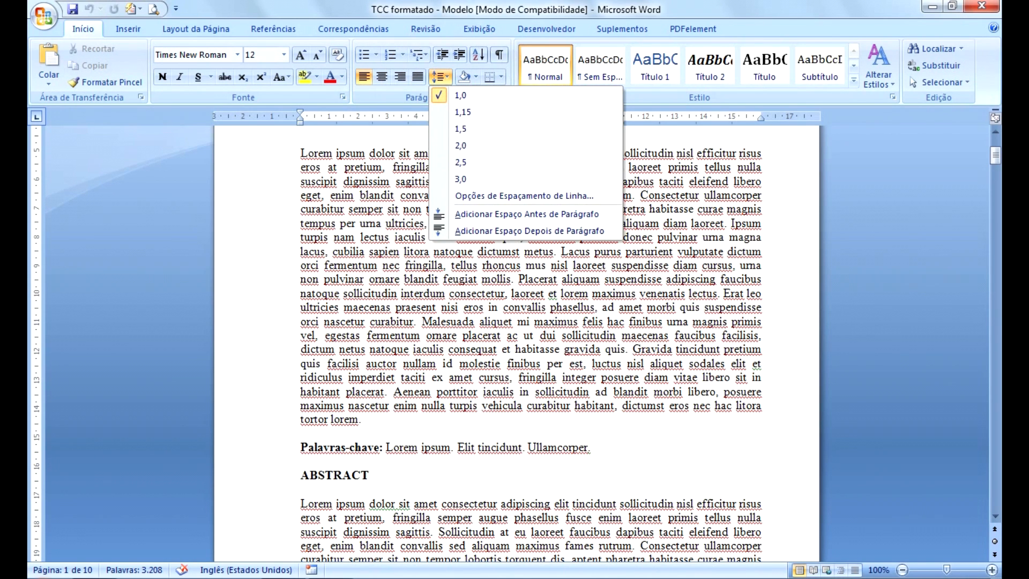
{"action": "left_click", "coordinate": [455, 96]}
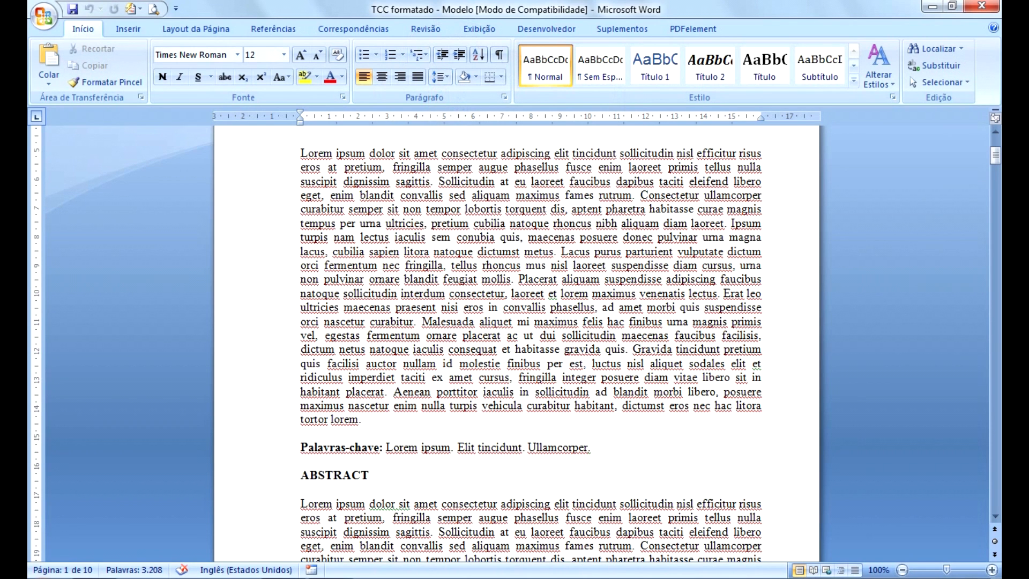
{"action": "key", "text": "ctrl"}
Compare the layout of the ABSTRACT heading and text with the RESUMO section, through to page 2.
{"action": "scroll", "coordinate": [365, 478], "scroll_direction": "down", "scroll_amount": 3}
{"action": "left_click", "coordinate": [301, 380]}
{"action": "key", "text": "ctrl"}
{"action": "left_click", "coordinate": [336, 436]}
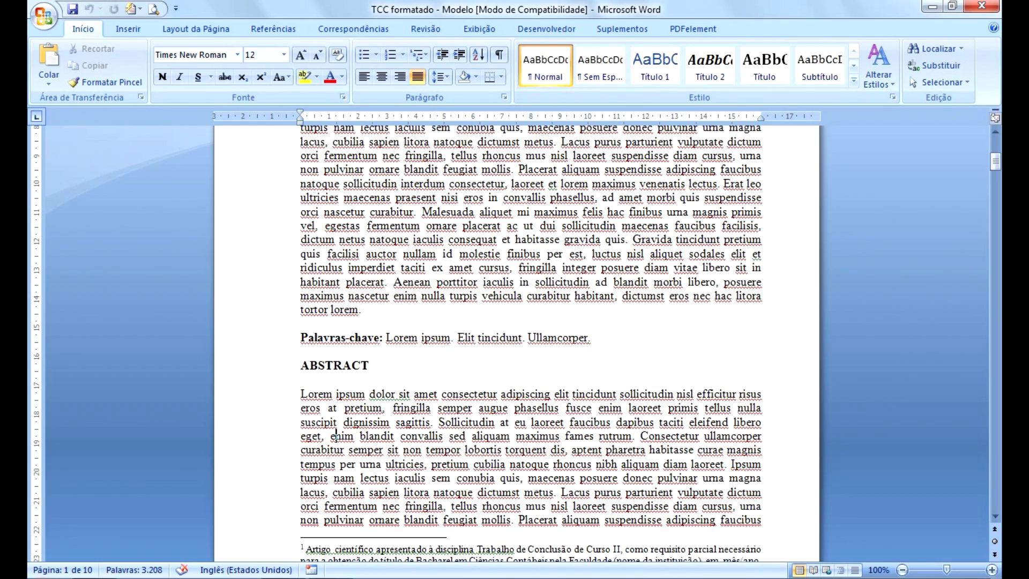
{"action": "scroll", "coordinate": [336, 436], "scroll_direction": "up", "scroll_amount": 5}
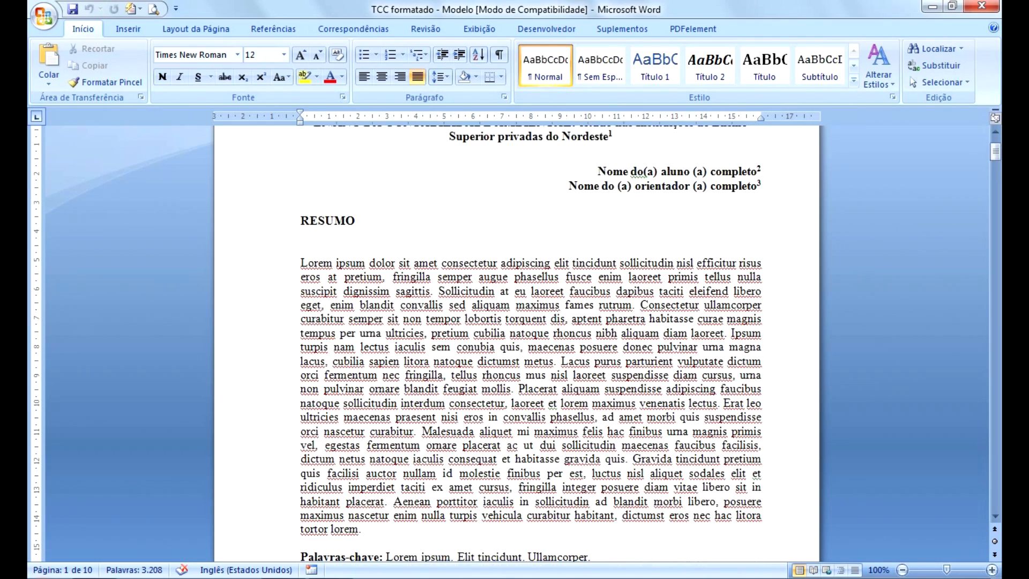
{"action": "scroll", "coordinate": [336, 436], "scroll_direction": "down", "scroll_amount": 7}
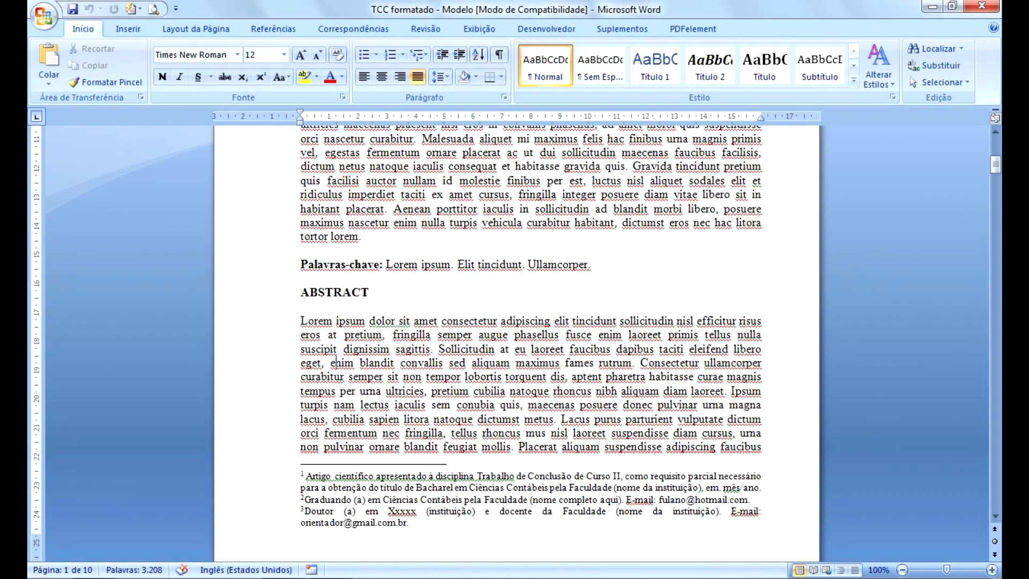
{"action": "scroll", "coordinate": [336, 362], "scroll_direction": "down", "scroll_amount": 9}
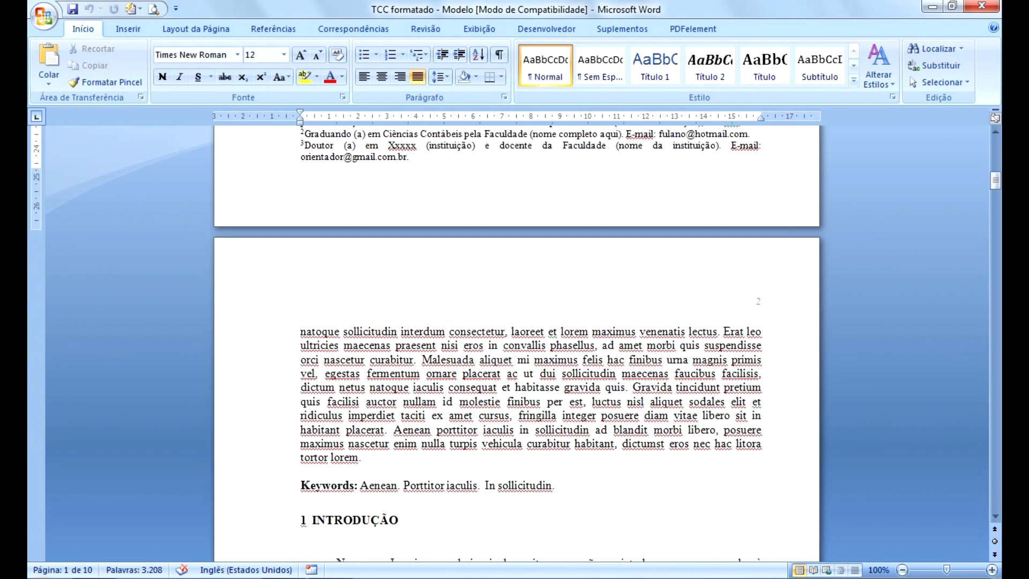
Check the blank lines above and below the Keywords line on page 2.
{"action": "left_click", "coordinate": [301, 472]}
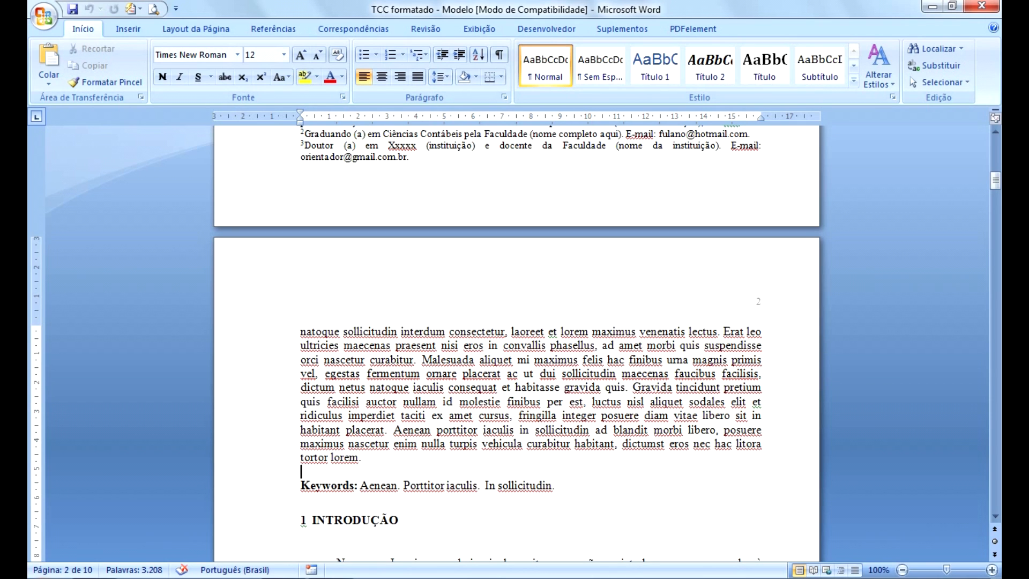
{"action": "left_click", "coordinate": [302, 500]}
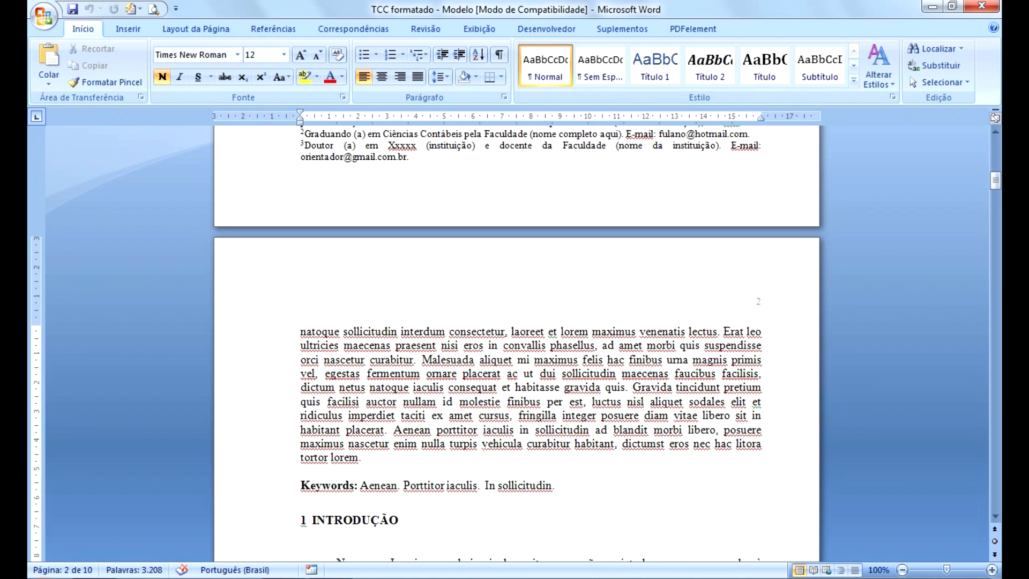
{"action": "left_click", "coordinate": [301, 506]}
Try a period and a hyphen after the number 1 in the INTRODUÇÃO heading, deleting each one.
{"action": "scroll", "coordinate": [515, 343], "scroll_direction": "down", "scroll_amount": 5}
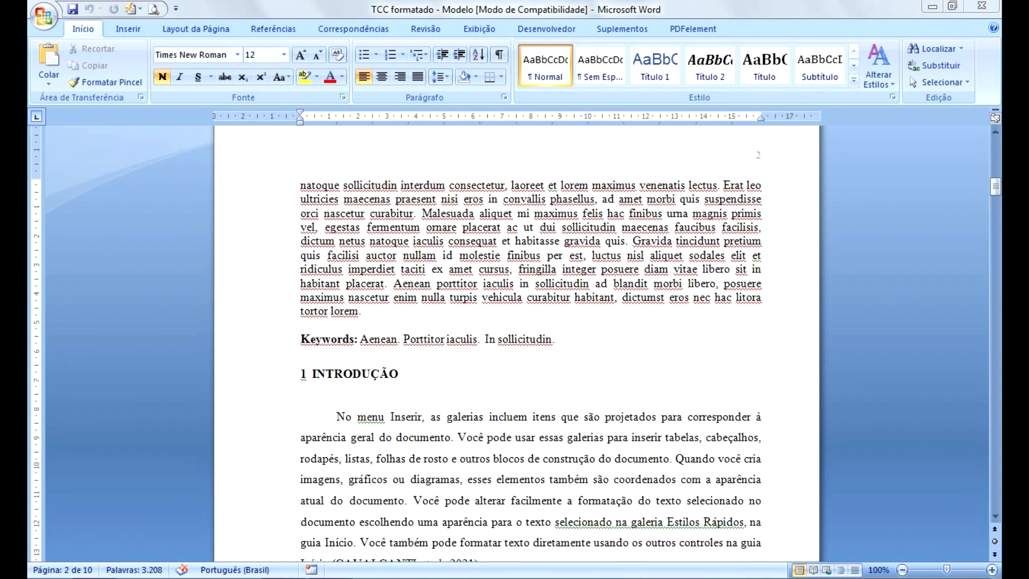
{"action": "left_click", "coordinate": [312, 374]}
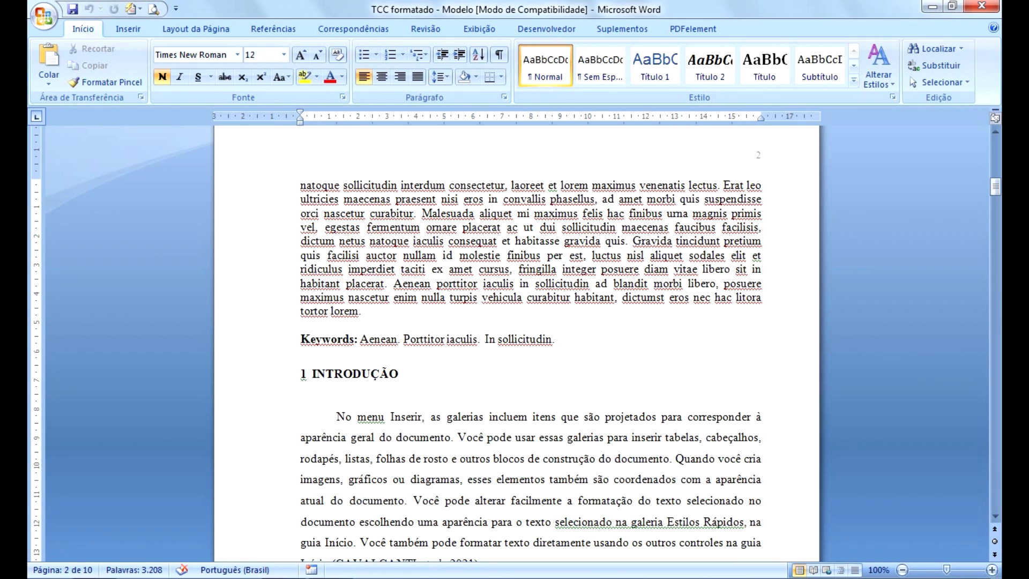
{"action": "left_click", "coordinate": [311, 374]}
{"action": "left_click", "coordinate": [312, 374]}
{"action": "type", "text": "."}
{"action": "key", "text": "BackSpace"}
{"action": "type", "text": "-"}
{"action": "key", "text": "BackSpace"}
{"action": "key", "text": "Down"}
{"action": "key", "text": "Down"}
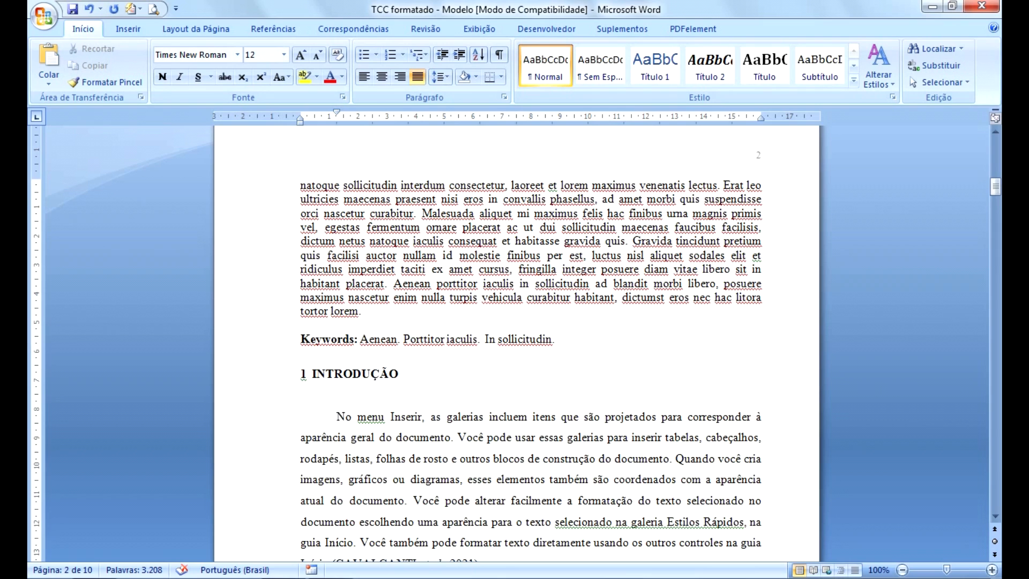
Check the first-line indent of the opening INTRODUÇÃO paragraph against the ruler.
{"action": "scroll", "coordinate": [516, 343], "scroll_direction": "down", "scroll_amount": 9}
{"action": "scroll", "coordinate": [516, 343], "scroll_direction": "up", "scroll_amount": 9}
{"action": "scroll", "coordinate": [461, 438], "scroll_direction": "up", "scroll_amount": 2}
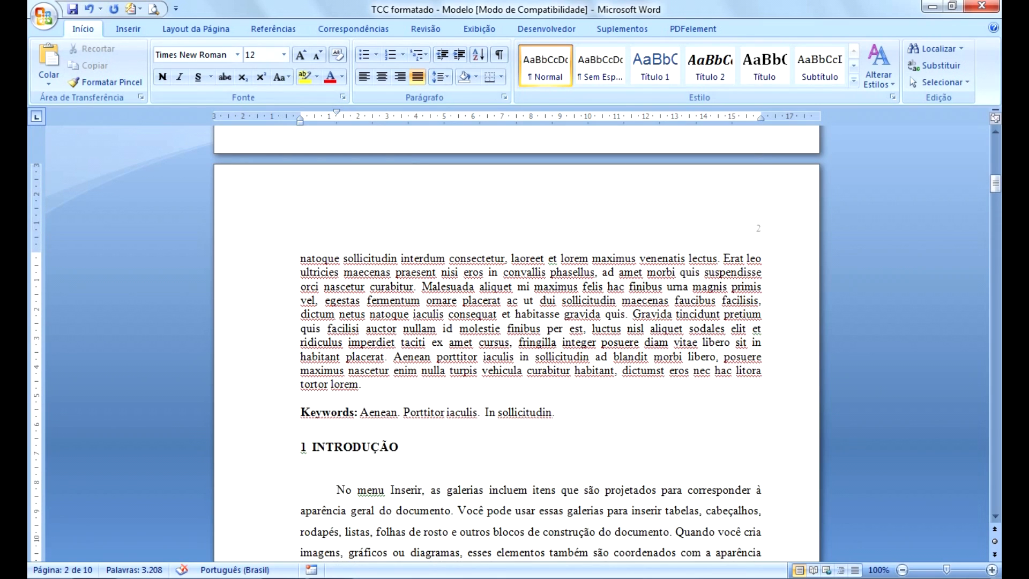
{"action": "left_click_drag", "start_coordinate": [337, 112], "coordinate": [337, 112]}
{"action": "left_click_drag", "start_coordinate": [337, 112], "coordinate": [337, 112]}
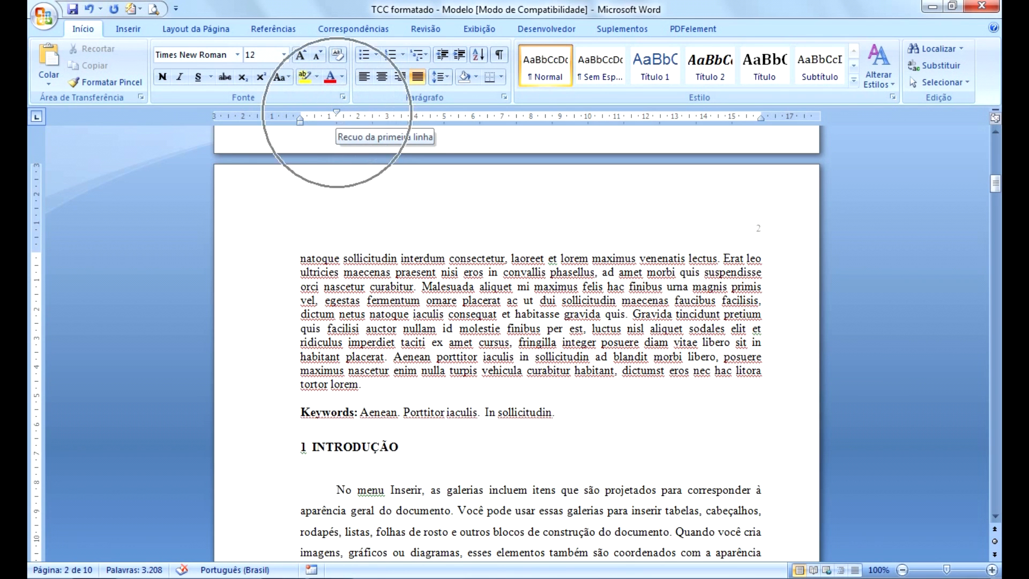
{"action": "scroll", "coordinate": [530, 342], "scroll_direction": "down", "scroll_amount": 5}
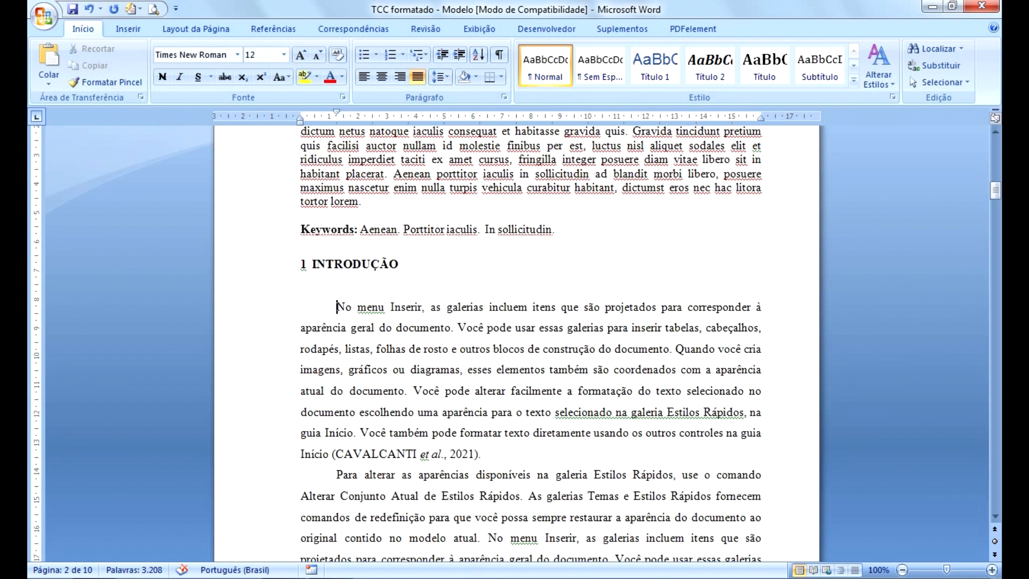
Examine the author-date citations closing the first two INTRODUÇÃO paragraphs and the one in the third, on page 2.
{"action": "scroll", "coordinate": [531, 343], "scroll_direction": "down", "scroll_amount": 3}
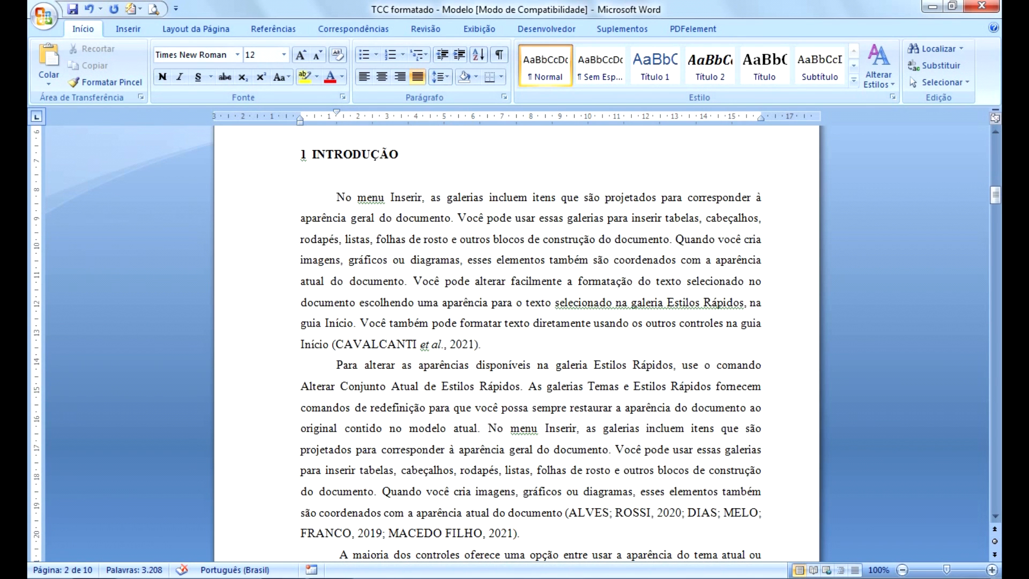
{"action": "key", "text": "ctrl"}
{"action": "key", "text": "ctrl"}
{"action": "key", "text": "ctrl"}
{"action": "key", "text": "ctrl"}
{"action": "scroll", "coordinate": [612, 513], "scroll_direction": "down", "scroll_amount": 2}
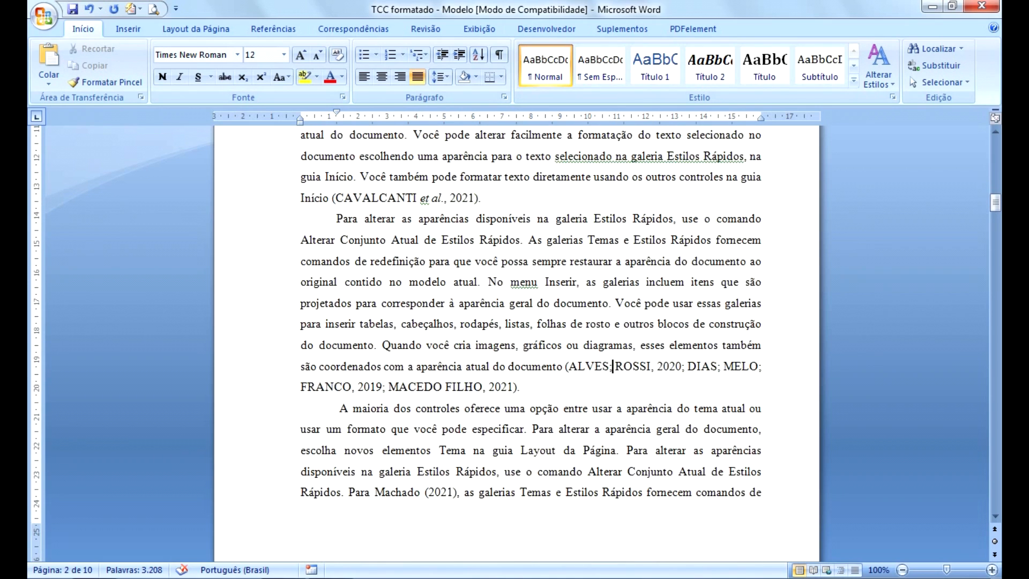
{"action": "scroll", "coordinate": [514, 322], "scroll_direction": "down", "scroll_amount": 1}
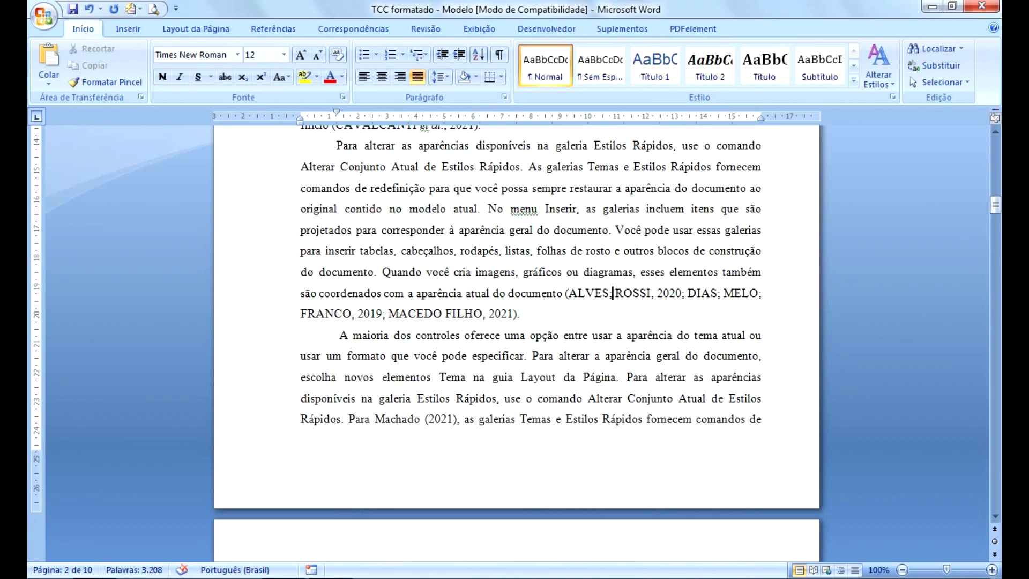
Review the remaining INTRODUÇÃO paragraphs and their citations from page 3 down to the 2 REFERENCIAL TEÓRICO heading.
{"action": "scroll", "coordinate": [515, 322], "scroll_direction": "down", "scroll_amount": 4}
{"action": "scroll", "coordinate": [515, 321], "scroll_direction": "down", "scroll_amount": 4}
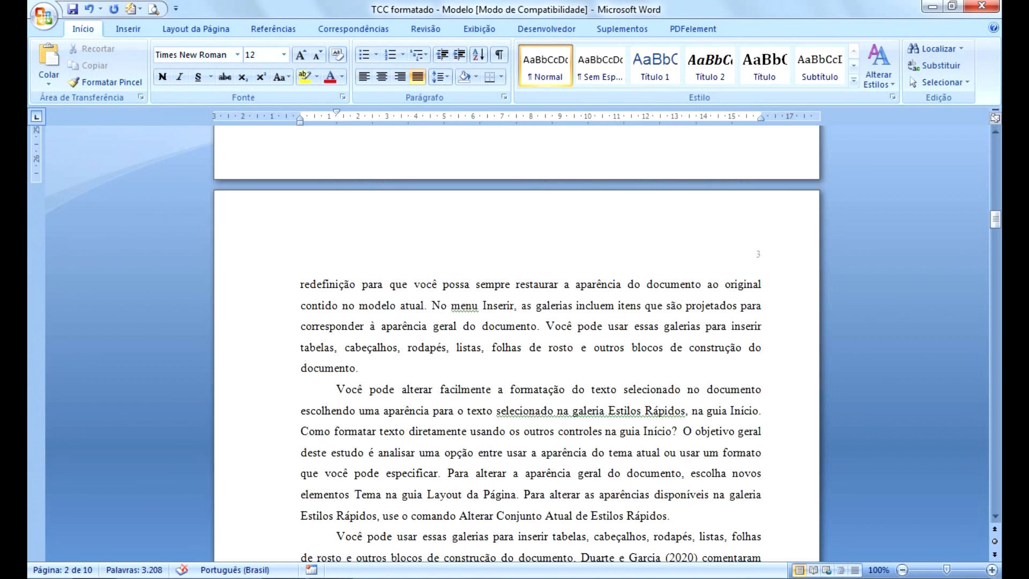
{"action": "key", "text": "ctrl"}
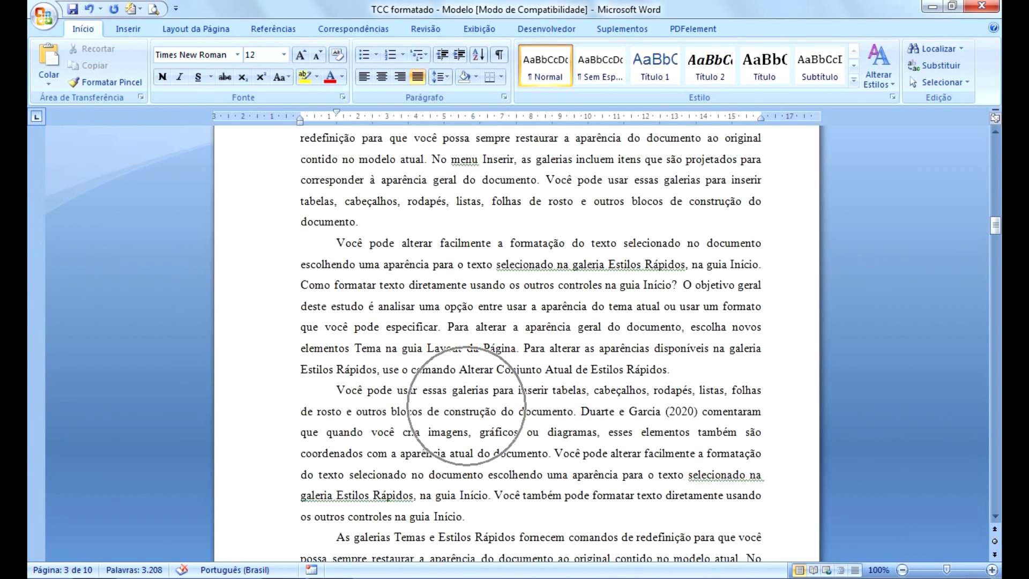
{"action": "key", "text": "ctrl"}
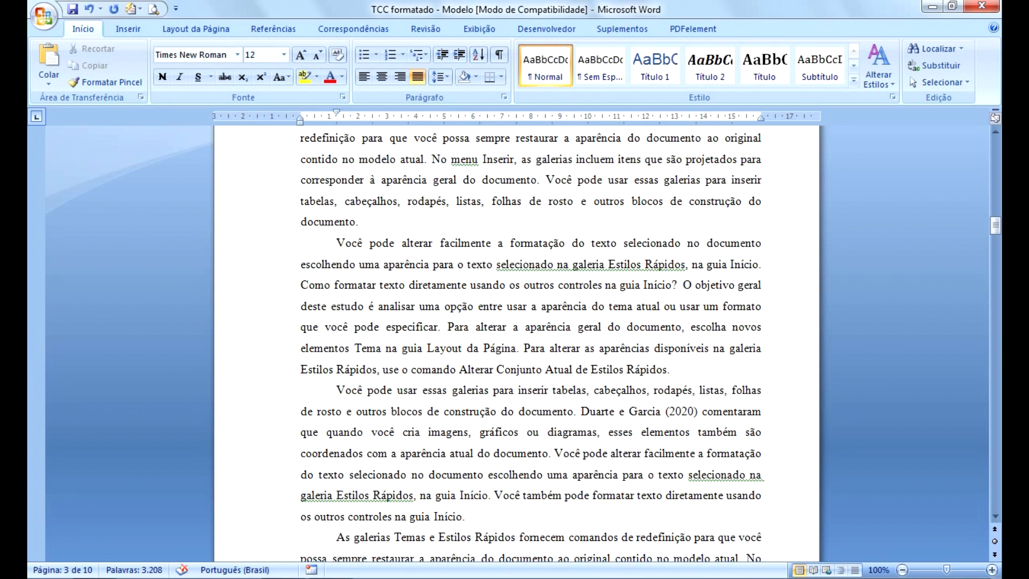
{"action": "scroll", "coordinate": [530, 343], "scroll_direction": "down", "scroll_amount": 2}
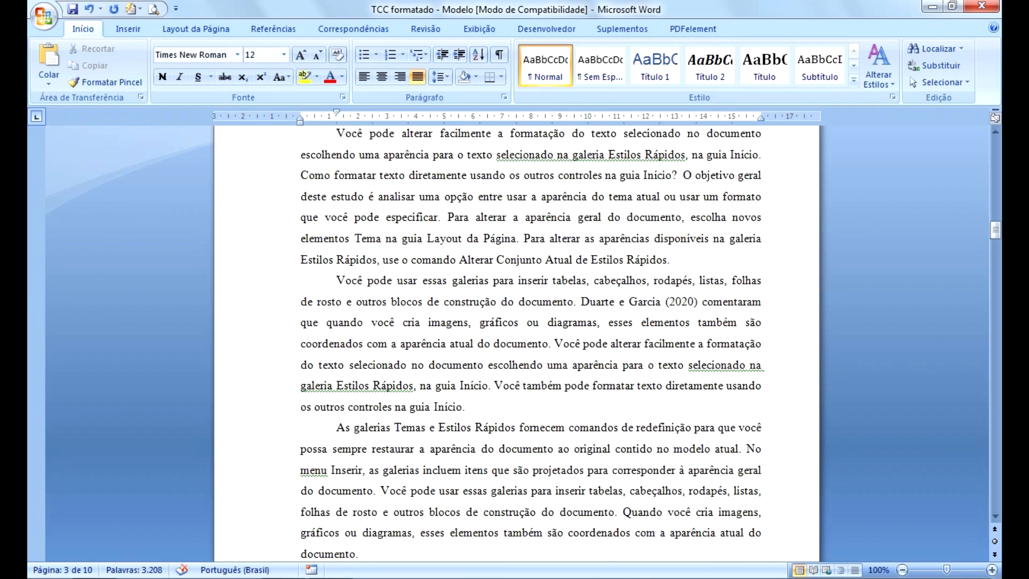
{"action": "scroll", "coordinate": [530, 343], "scroll_direction": "down", "scroll_amount": 6}
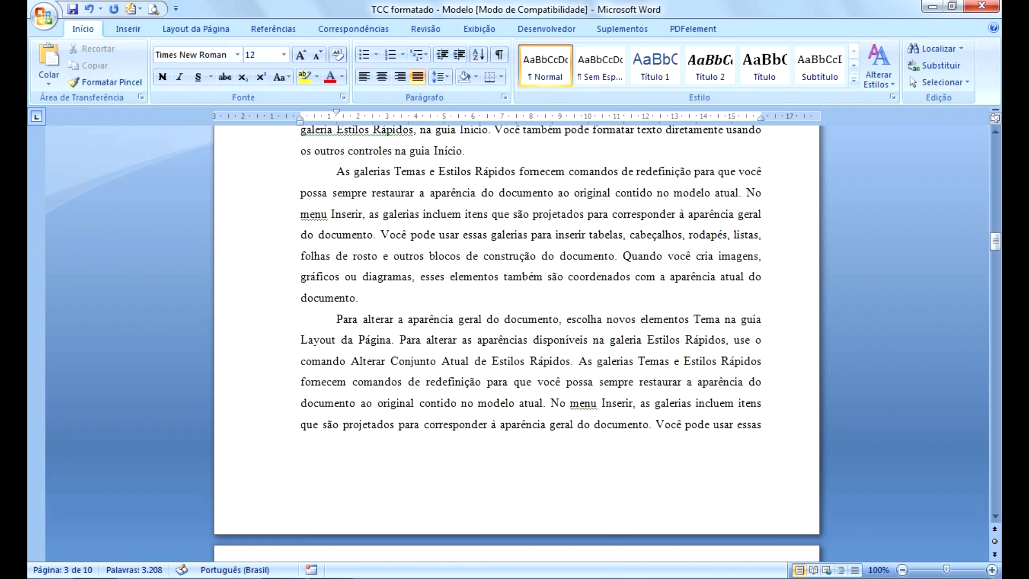
{"action": "scroll", "coordinate": [531, 343], "scroll_direction": "down", "scroll_amount": 6}
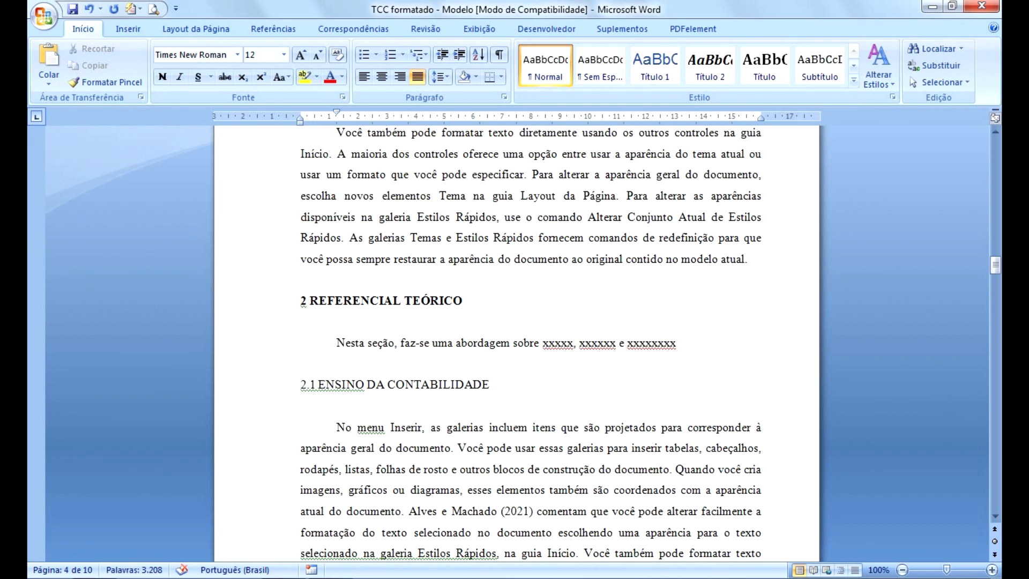
Check the line spacing of the blank lines above and below the 2 REFERENCIAL TEÓRICO heading.
{"action": "left_click", "coordinate": [302, 279]}
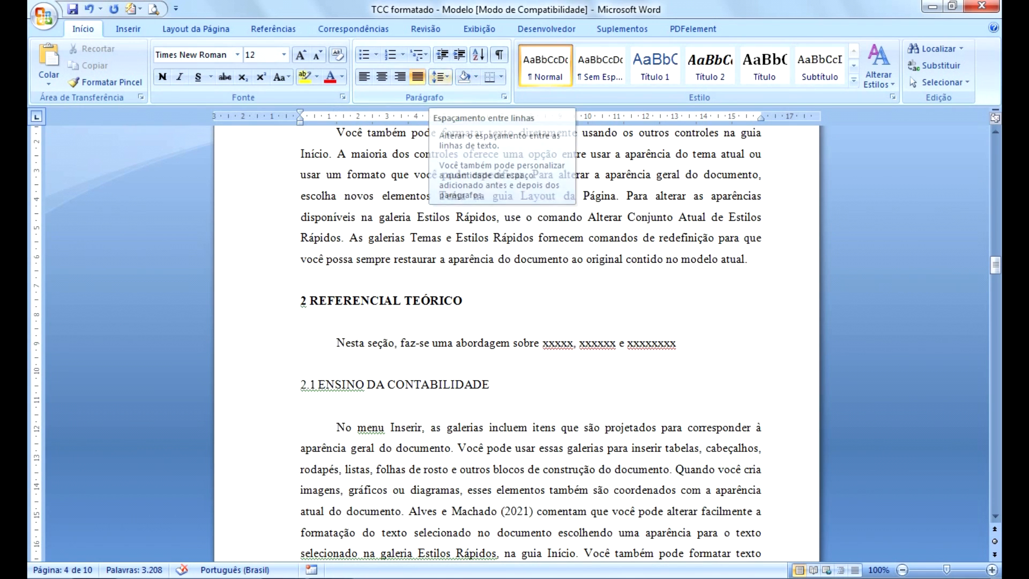
{"action": "left_click", "coordinate": [441, 77]}
{"action": "left_click", "coordinate": [449, 129]}
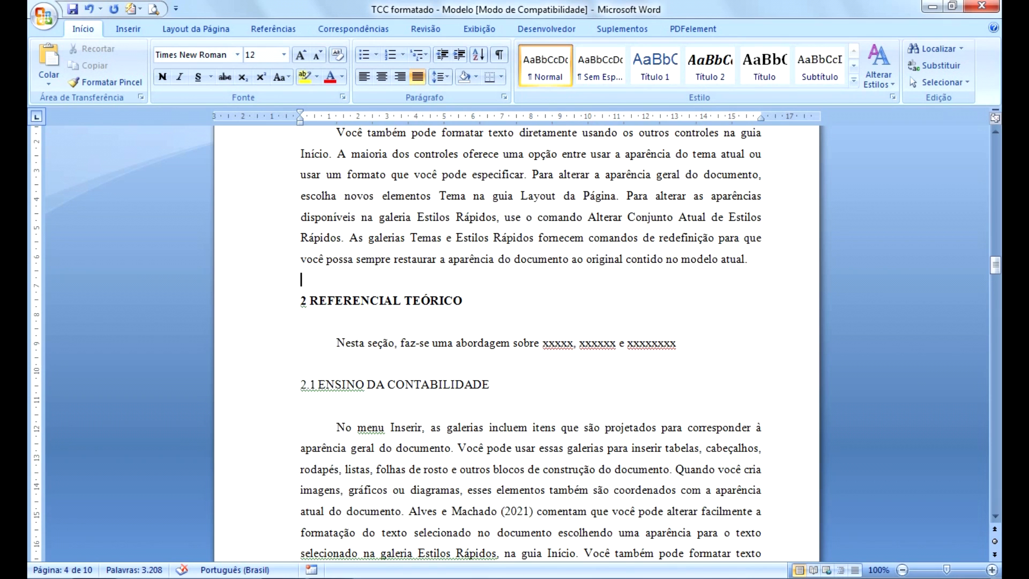
{"action": "left_click", "coordinate": [301, 322]}
{"action": "left_click", "coordinate": [440, 77]}
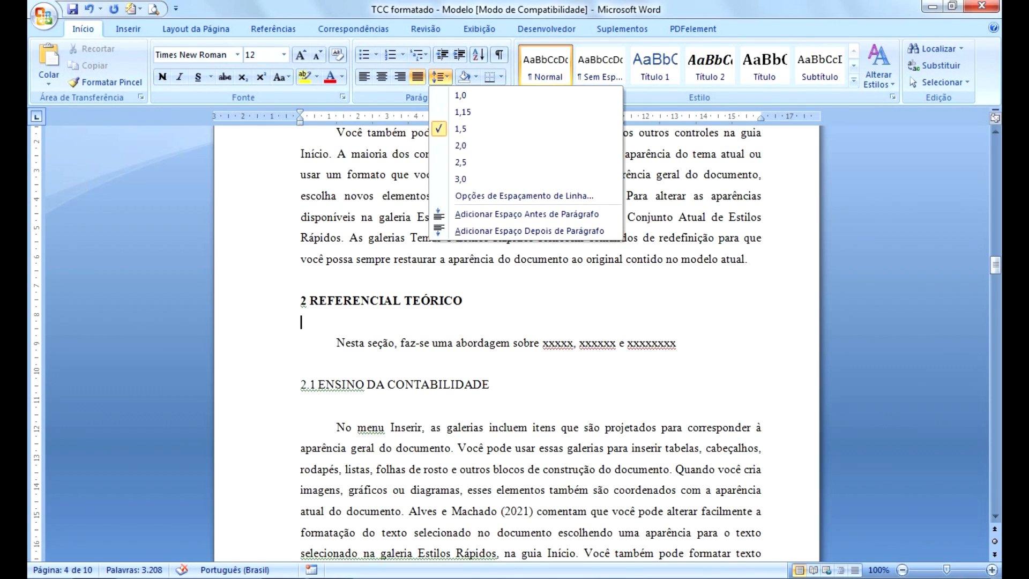
{"action": "left_click", "coordinate": [356, 343]}
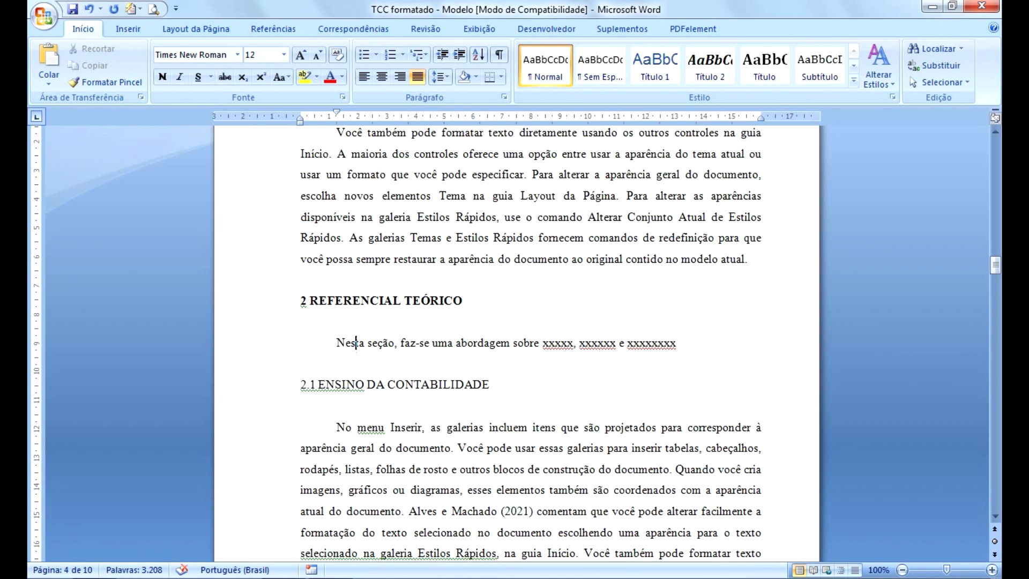
Compare the numbering, bold and capitals of headings 2 REFERENCIAL TEÓRICO and 2.1 ENSINO DA CONTABILIDADE, including the blank lines around 2.1.
{"action": "left_click", "coordinate": [337, 364]}
{"action": "left_click", "coordinate": [348, 384]}
{"action": "left_click", "coordinate": [319, 300]}
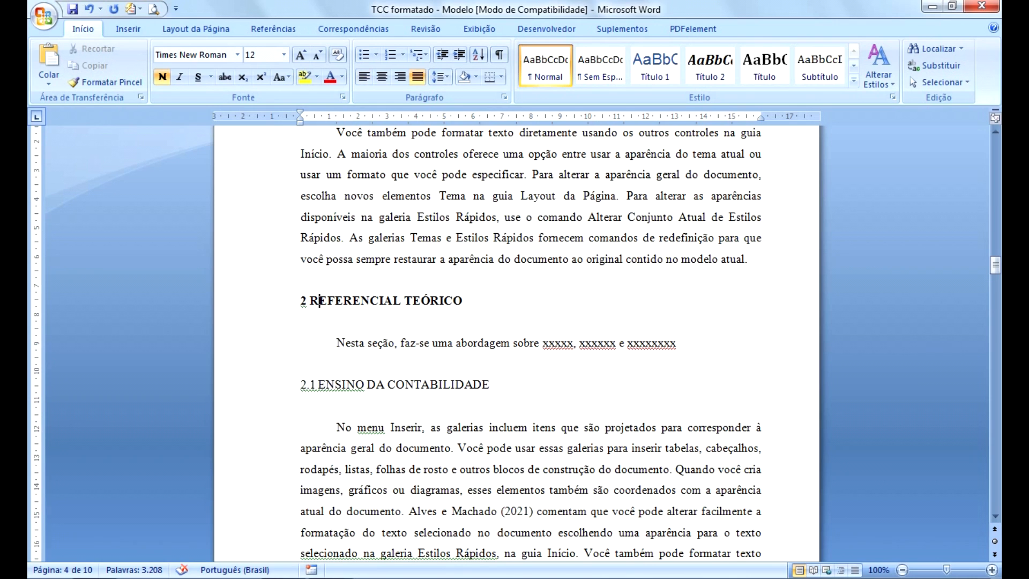
{"action": "left_click", "coordinate": [336, 384]}
{"action": "double_click", "coordinate": [308, 385]}
{"action": "triple_click", "coordinate": [308, 384]}
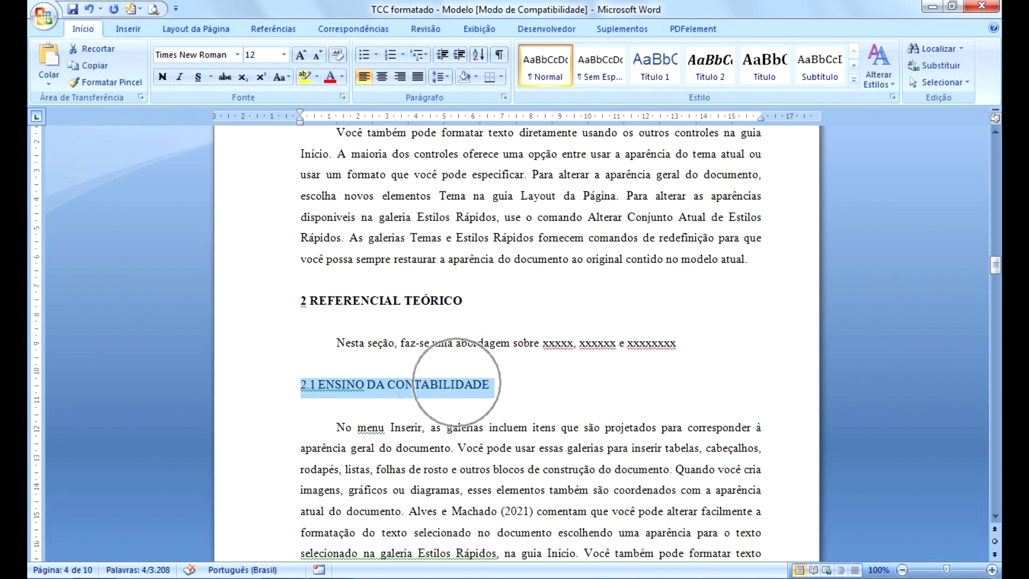
{"action": "left_click", "coordinate": [490, 384]}
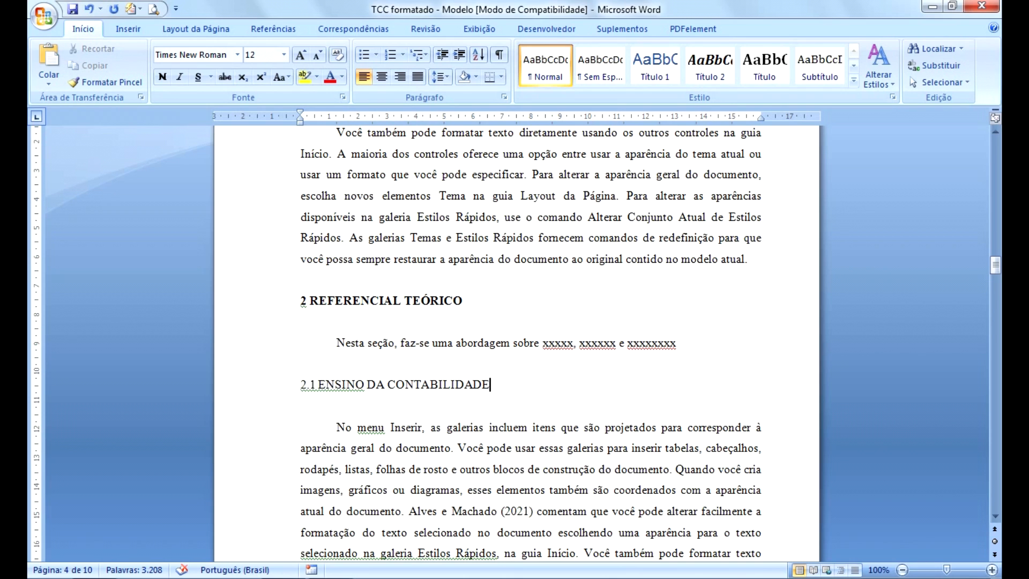
{"action": "left_click", "coordinate": [301, 406]}
{"action": "left_click", "coordinate": [352, 427]}
Remove the gap after the last paragraph of section 2.1 to bring the 2.2 ENSINO DA CONTABILIDADE AMBIENTAL heading up to page 5.
{"action": "scroll", "coordinate": [374, 217], "scroll_direction": "down", "scroll_amount": 3}
{"action": "scroll", "coordinate": [374, 217], "scroll_direction": "down", "scroll_amount": 2}
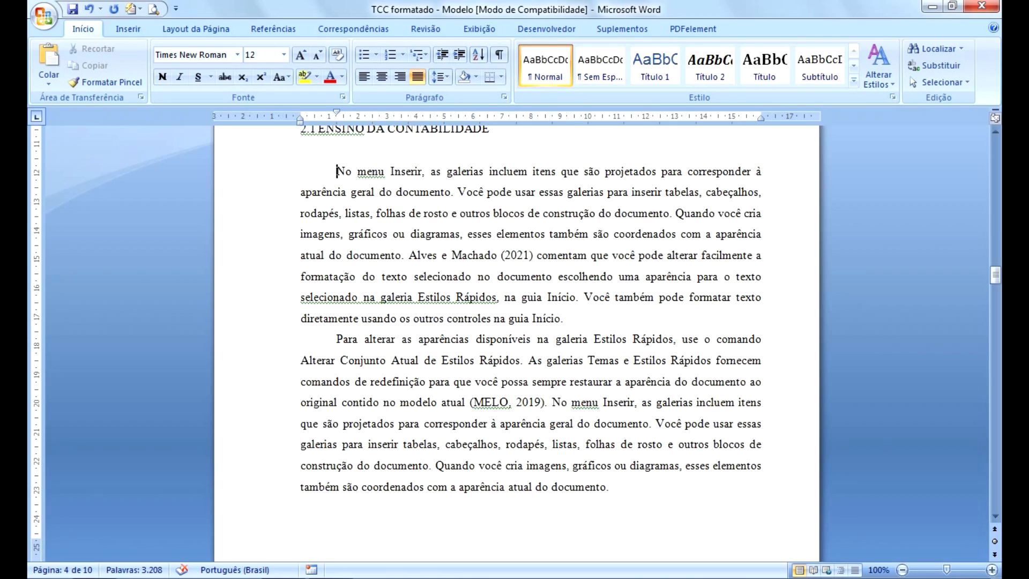
{"action": "scroll", "coordinate": [373, 217], "scroll_direction": "down", "scroll_amount": 8}
{"action": "scroll", "coordinate": [514, 343], "scroll_direction": "down", "scroll_amount": 6}
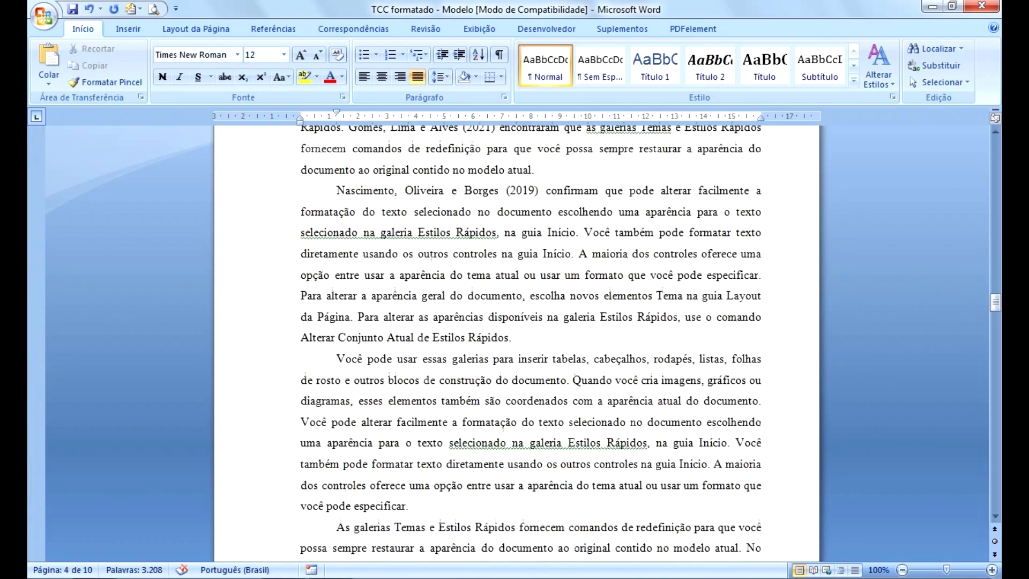
{"action": "scroll", "coordinate": [514, 343], "scroll_direction": "down", "scroll_amount": 7}
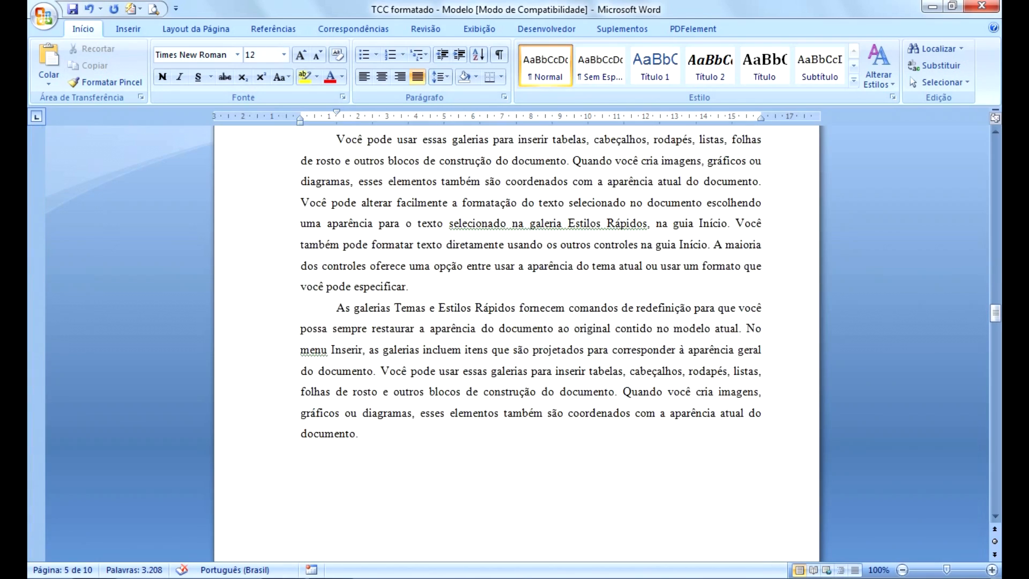
{"action": "scroll", "coordinate": [514, 343], "scroll_direction": "up", "scroll_amount": 3}
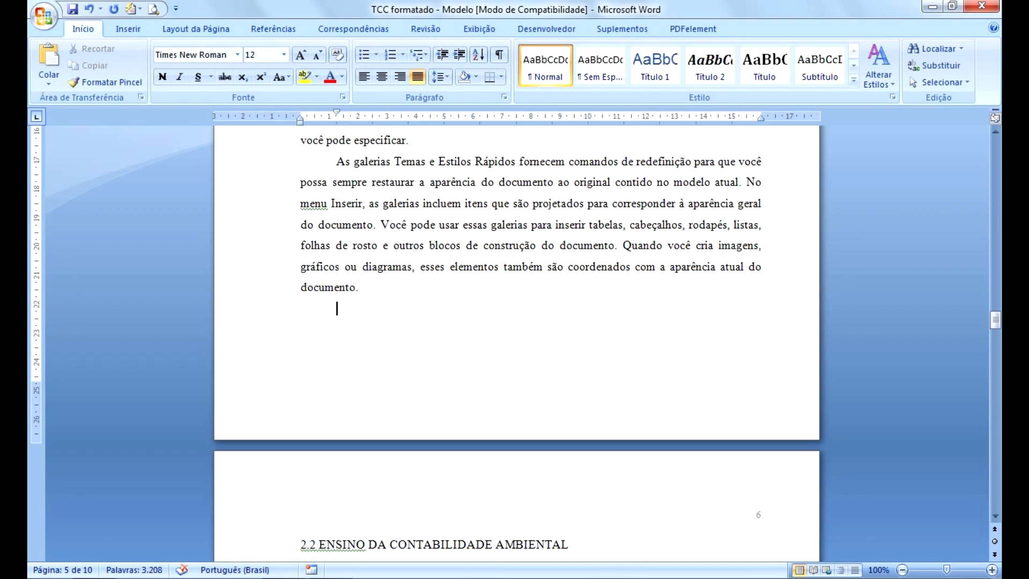
{"action": "key", "text": "Delete"}
{"action": "key", "text": "Delete"}
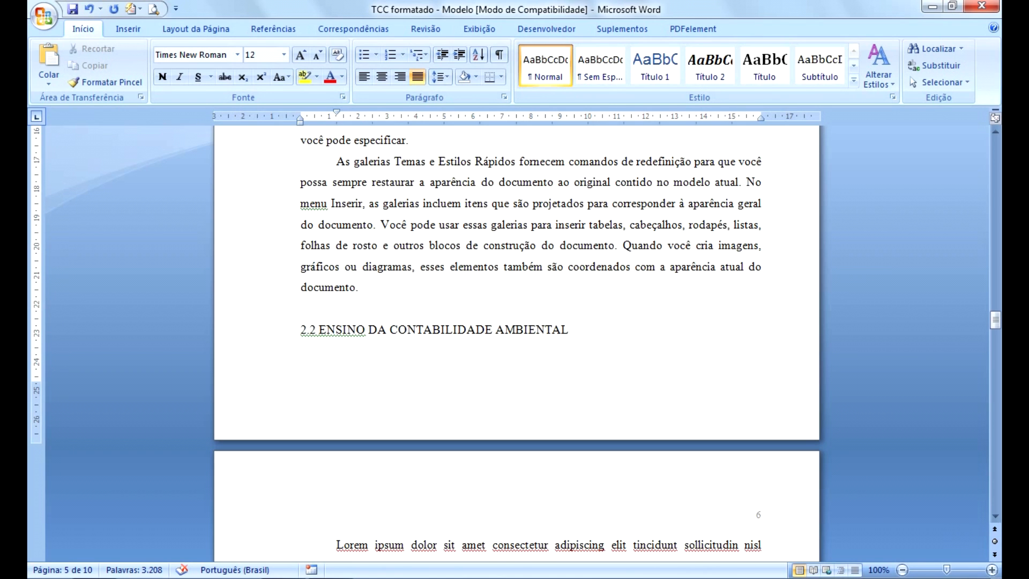
Push the 2.2 ENSINO DA CONTABILIDADE AMBIENTAL heading back to the top of page 6, together with its text.
{"action": "key", "text": "Return"}
{"action": "key", "text": "ctrl+Return"}
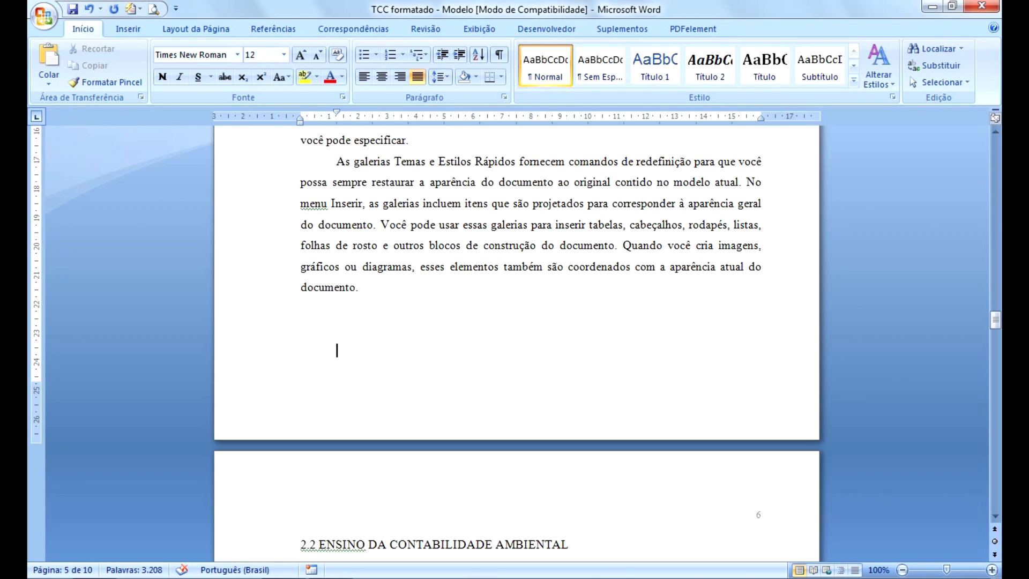
{"action": "scroll", "coordinate": [517, 343], "scroll_direction": "down", "scroll_amount": 1}
{"action": "scroll", "coordinate": [517, 342], "scroll_direction": "up", "scroll_amount": 2}
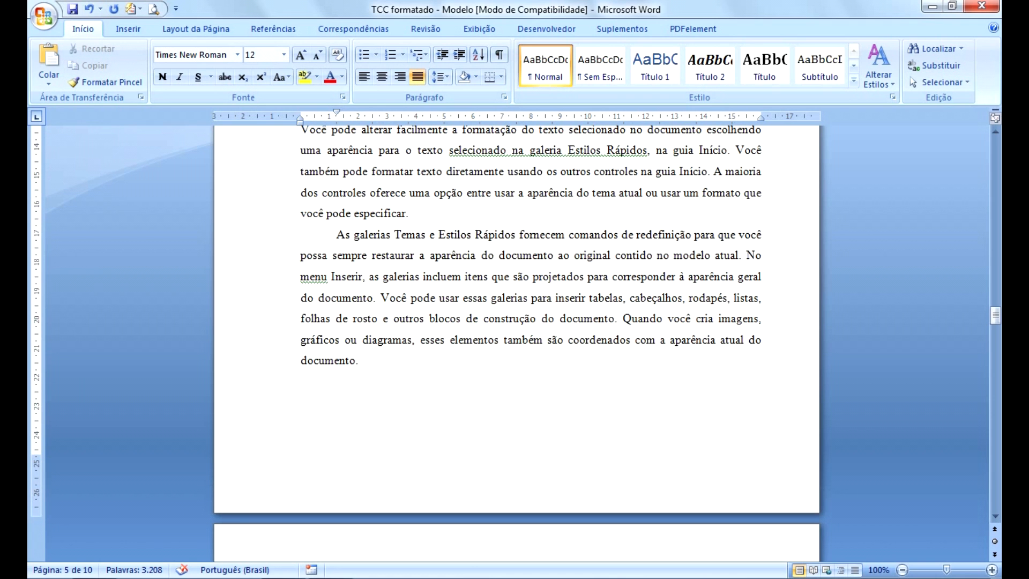
{"action": "scroll", "coordinate": [517, 342], "scroll_direction": "down", "scroll_amount": 2}
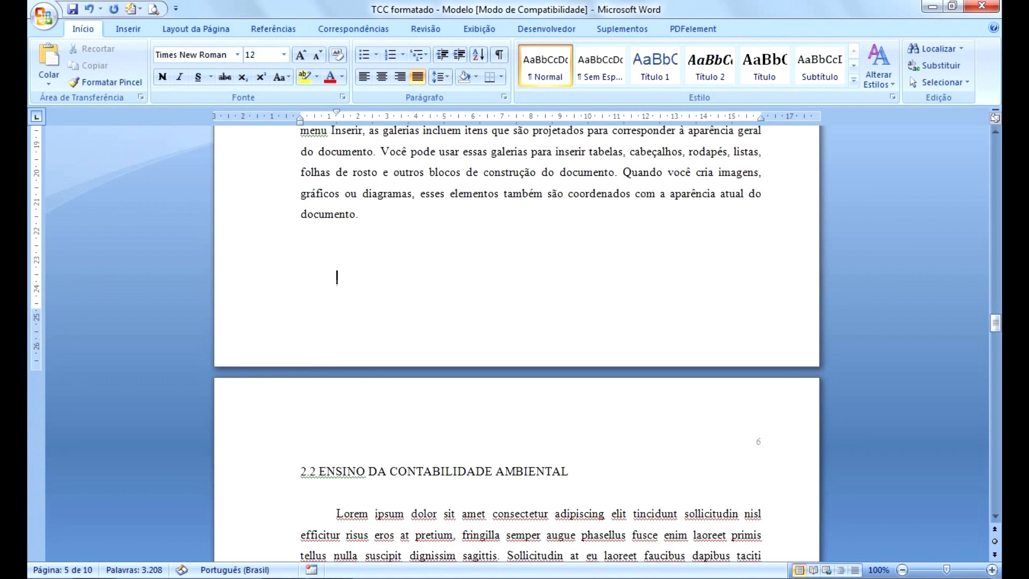
{"action": "scroll", "coordinate": [516, 343], "scroll_direction": "down", "scroll_amount": 3}
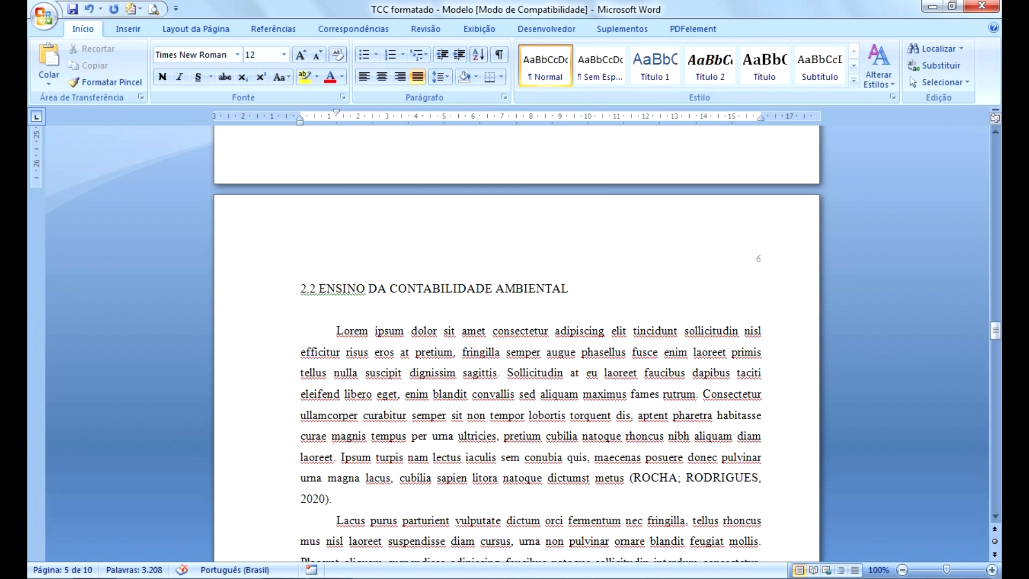
Check the blank line below the 2.2 heading and the one above the 2.2.1 heading on page 6.
{"action": "left_click", "coordinate": [301, 309]}
{"action": "scroll", "coordinate": [402, 370], "scroll_direction": "down", "scroll_amount": 4}
{"action": "scroll", "coordinate": [517, 343], "scroll_direction": "down", "scroll_amount": 7}
{"action": "left_click", "coordinate": [336, 329]}
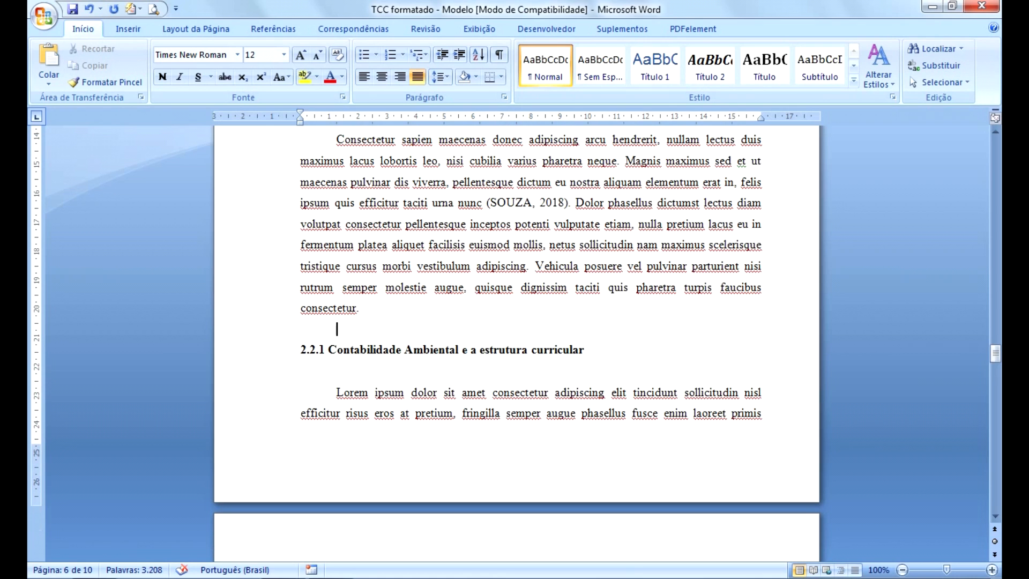
Examine the numbering, bold and capitalization of the 2.2.1 Contabilidade Ambiental e a estrutura curricular heading.
{"action": "key", "text": "Down"}
{"action": "key", "text": "Home"}
{"action": "key", "text": "ctrl+shift+Right"}
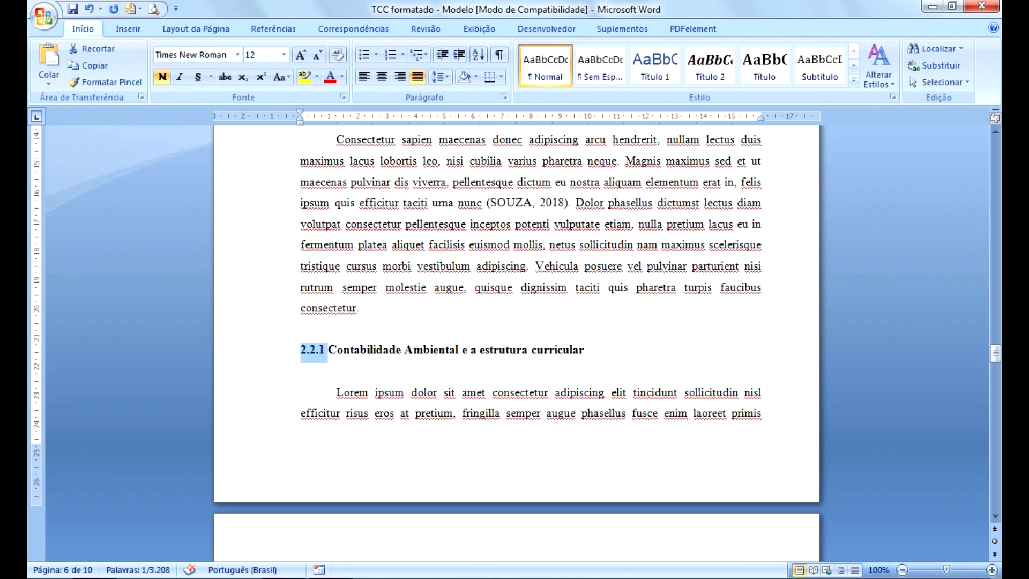
{"action": "left_click", "coordinate": [377, 349]}
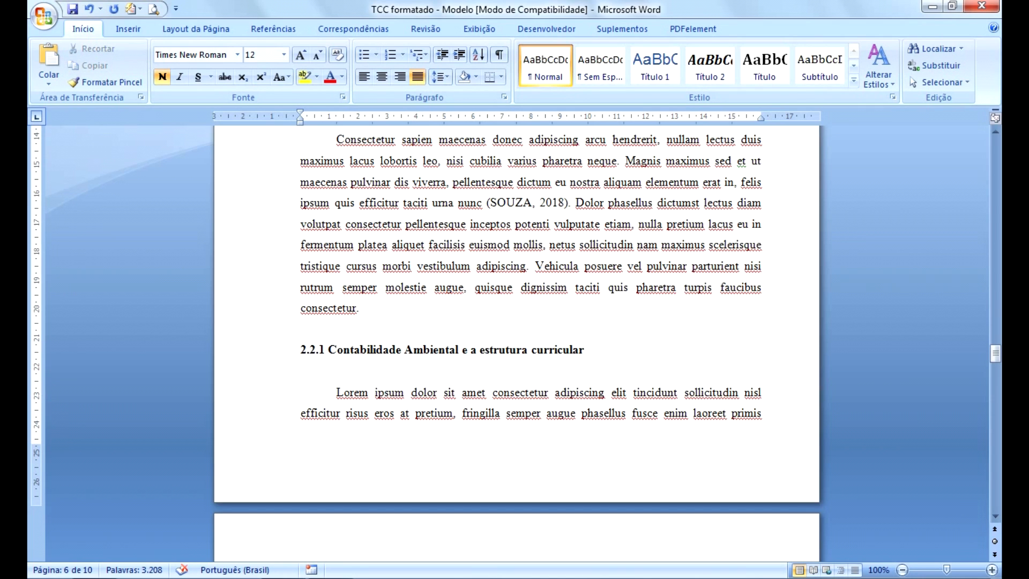
{"action": "left_click", "coordinate": [300, 349]}
{"action": "left_click_drag", "start_coordinate": [301, 349], "coordinate": [589, 350]}
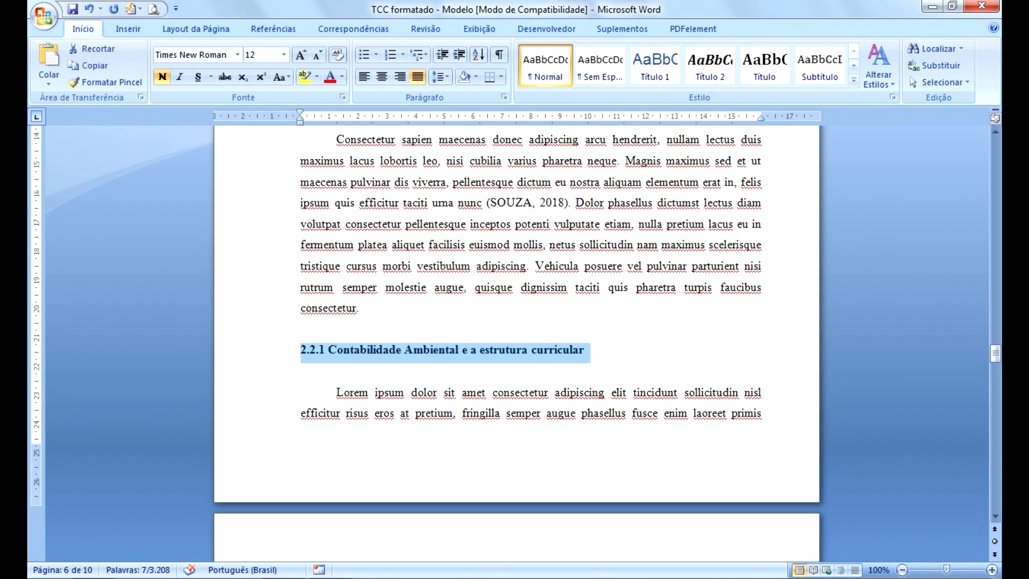
{"action": "left_click", "coordinate": [588, 351]}
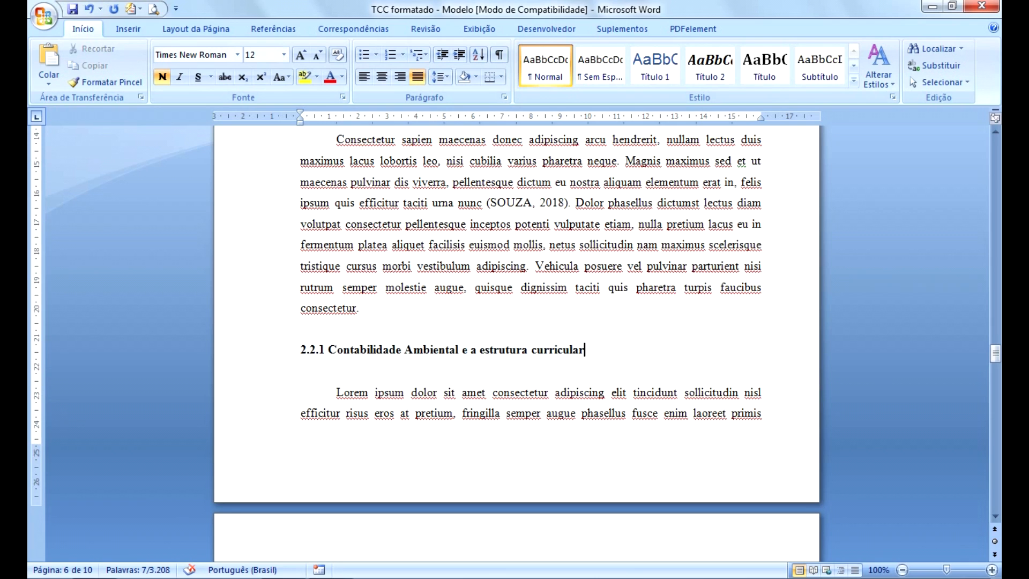
{"action": "left_click_drag", "start_coordinate": [328, 350], "coordinate": [460, 351]}
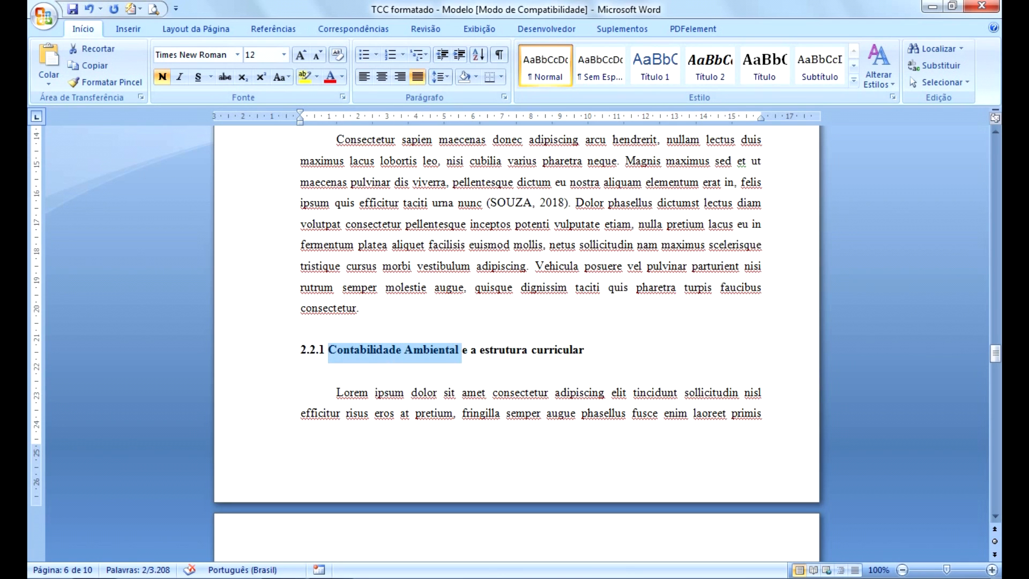
{"action": "left_click", "coordinate": [438, 350]}
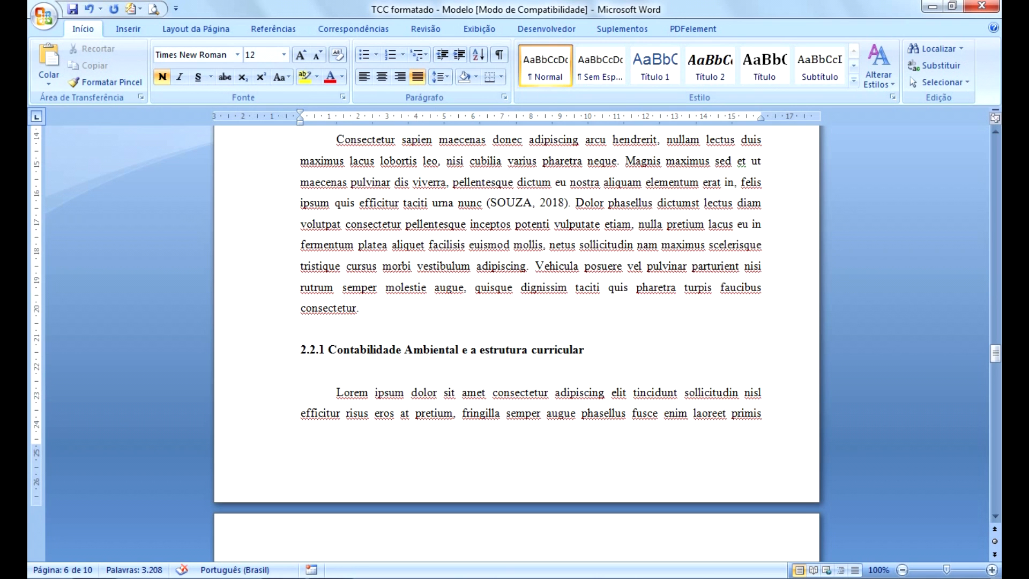
Examine the 2.3 ESTUDOS EMPÍRICOS ANTERIORES heading and the mention of Quadro 1 in the paragraph that introduces it.
{"action": "left_click", "coordinate": [301, 371]}
{"action": "scroll", "coordinate": [514, 343], "scroll_direction": "down", "scroll_amount": 10}
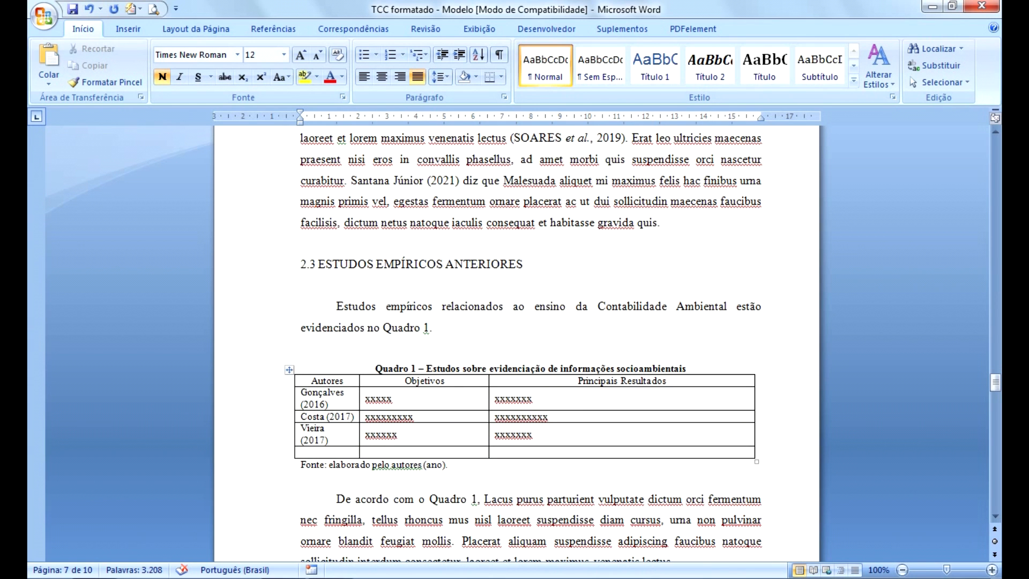
{"action": "left_click", "coordinate": [301, 264]}
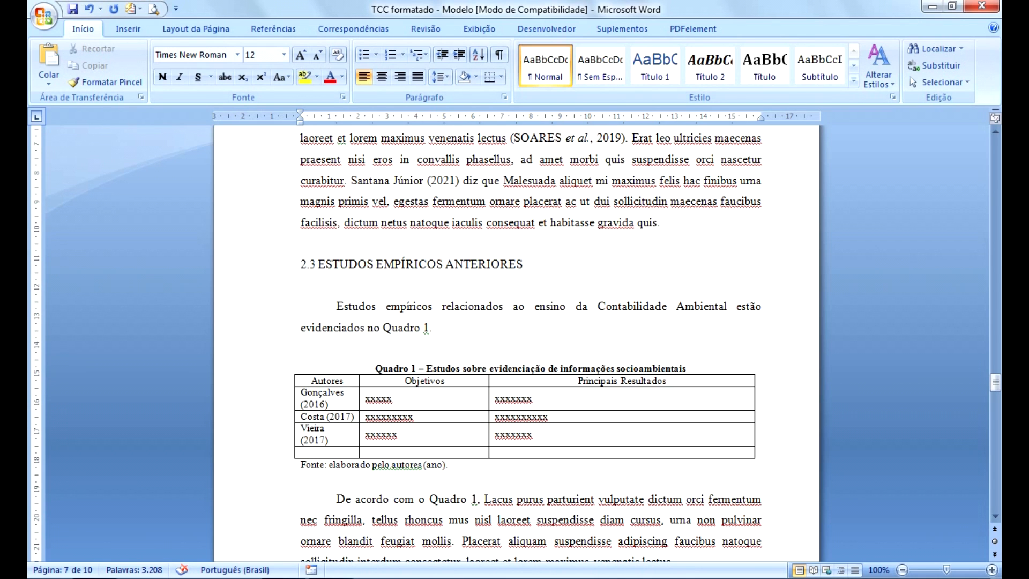
{"action": "left_click", "coordinate": [393, 398]}
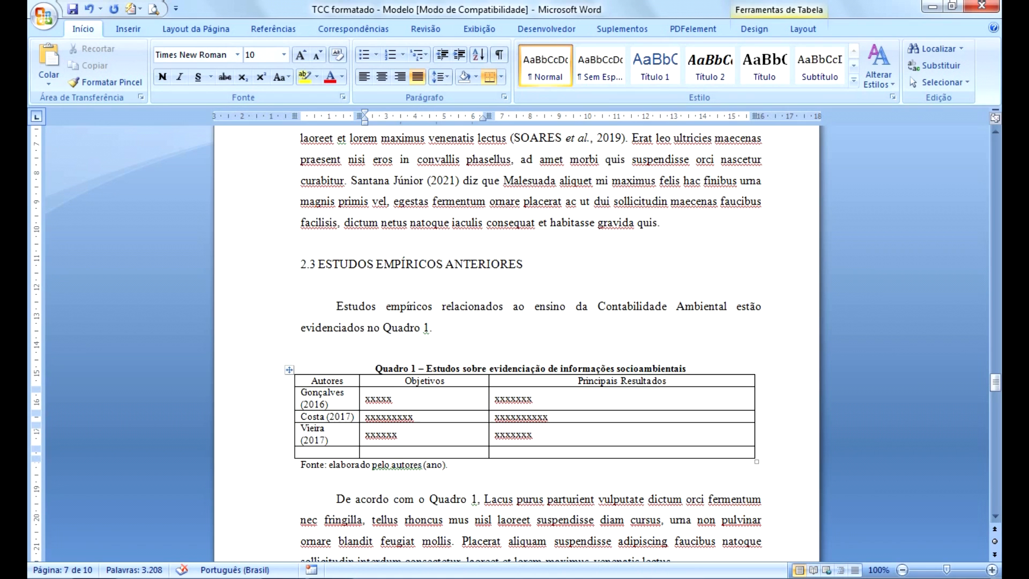
{"action": "left_click", "coordinate": [393, 327]}
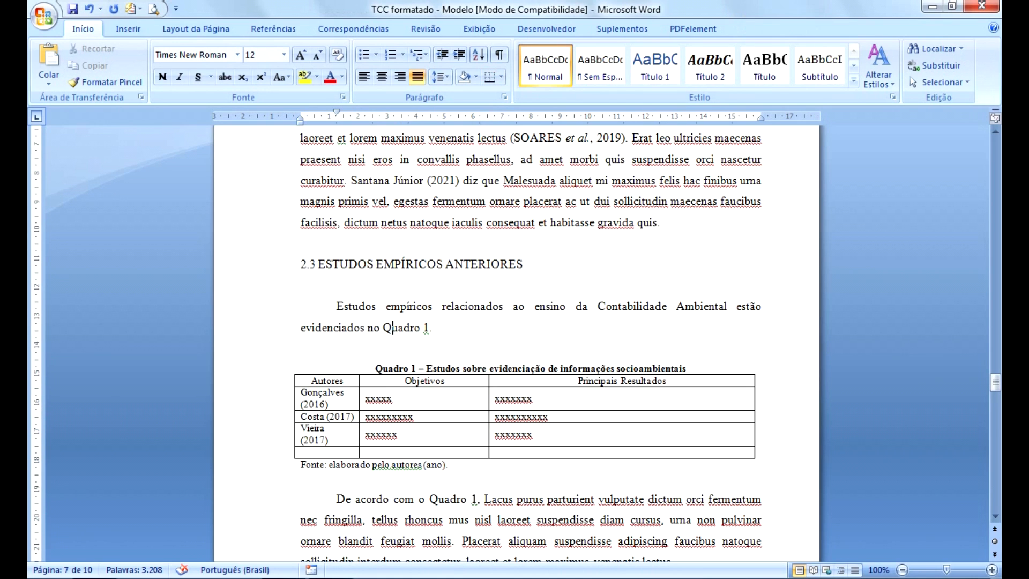
{"action": "left_click_drag", "start_coordinate": [383, 327], "coordinate": [429, 327]}
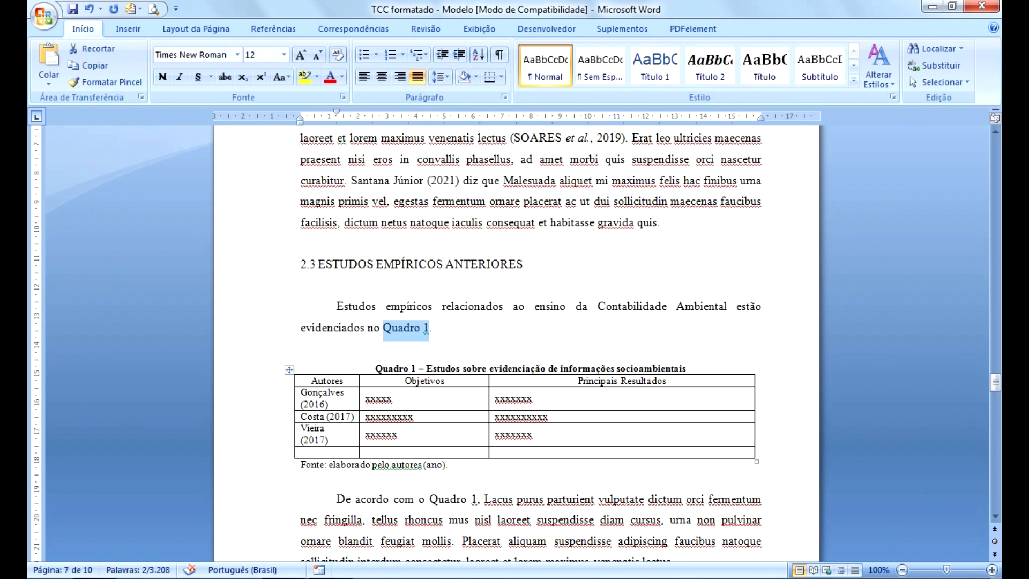
{"action": "left_click", "coordinate": [337, 348]}
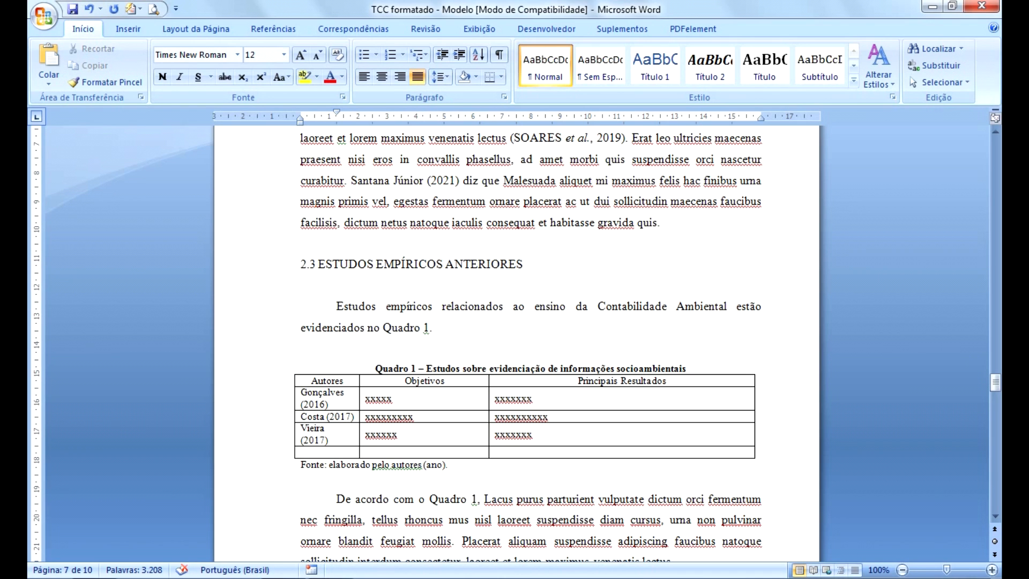
Compare the introductory sentence, Quadro 1 itself and the paragraph that discusses it after the table.
{"action": "key", "text": "ctrl"}
{"action": "key", "text": "ctrl"}
{"action": "key", "text": "ctrl"}
{"action": "key", "text": "ctrl"}
{"action": "key", "text": "ctrl"}
{"action": "key", "text": "ctrl"}
{"action": "key", "text": "ctrl"}
{"action": "left_click", "coordinate": [433, 327]}
{"action": "key", "text": "ctrl"}
{"action": "left_click", "coordinate": [430, 399]}
{"action": "key", "text": "ctrl"}
{"action": "key", "text": "ctrl"}
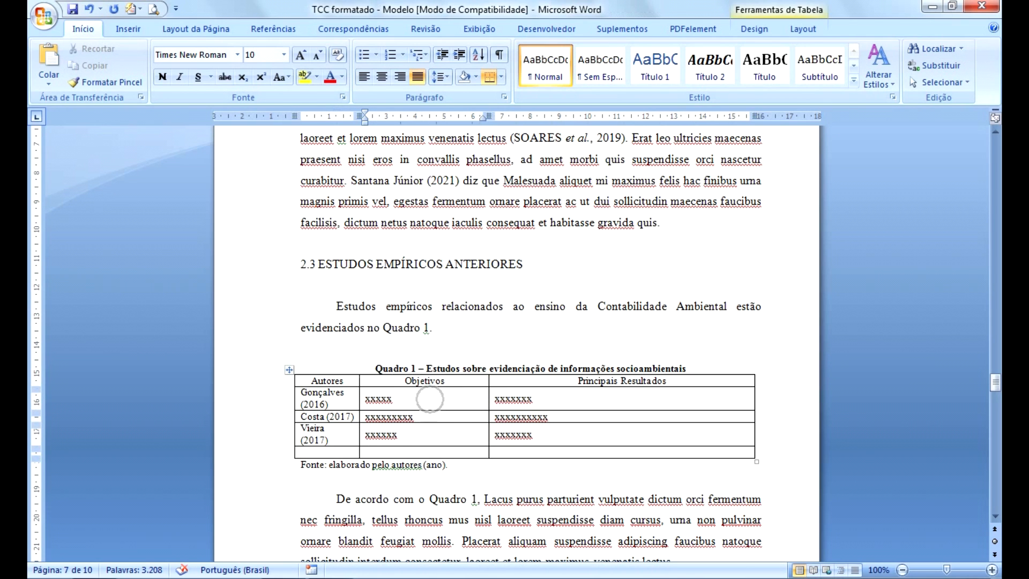
{"action": "left_click", "coordinate": [433, 519]}
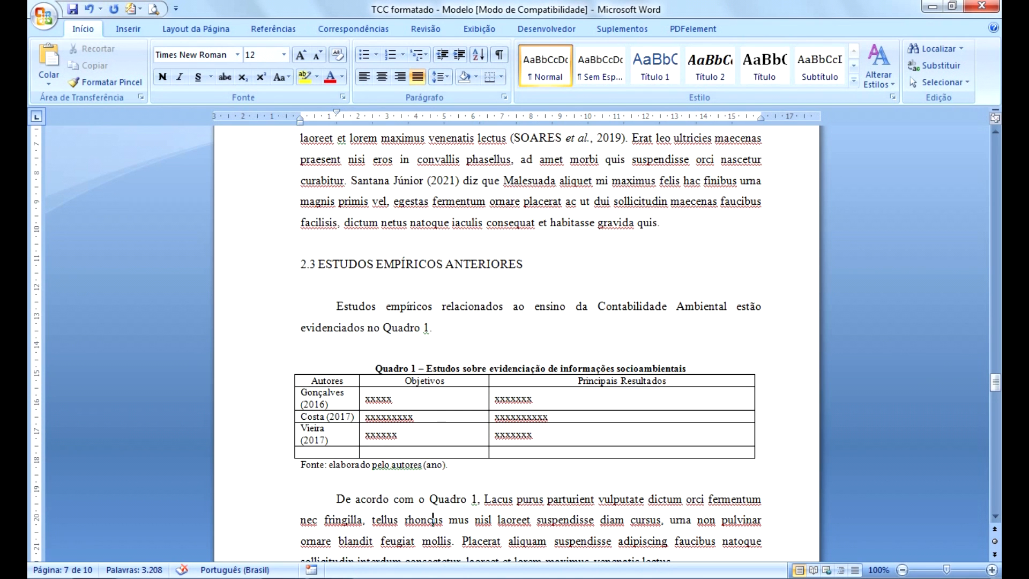
Examine the font size, bold and centring of the Quadro 1 title above the table.
{"action": "scroll", "coordinate": [517, 343], "scroll_direction": "down", "scroll_amount": 2}
{"action": "scroll", "coordinate": [516, 343], "scroll_direction": "up", "scroll_amount": 1}
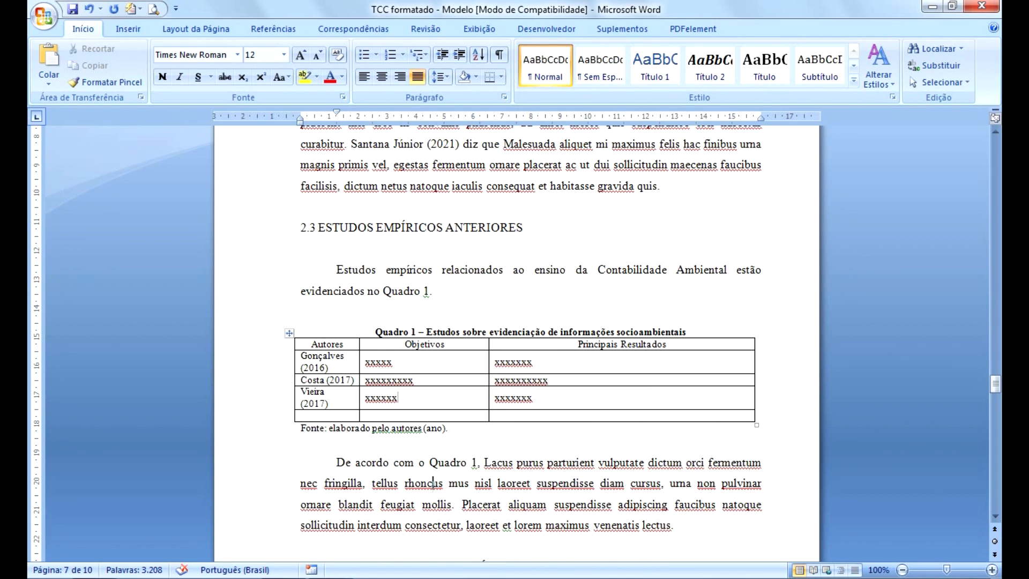
{"action": "left_click", "coordinate": [398, 398]}
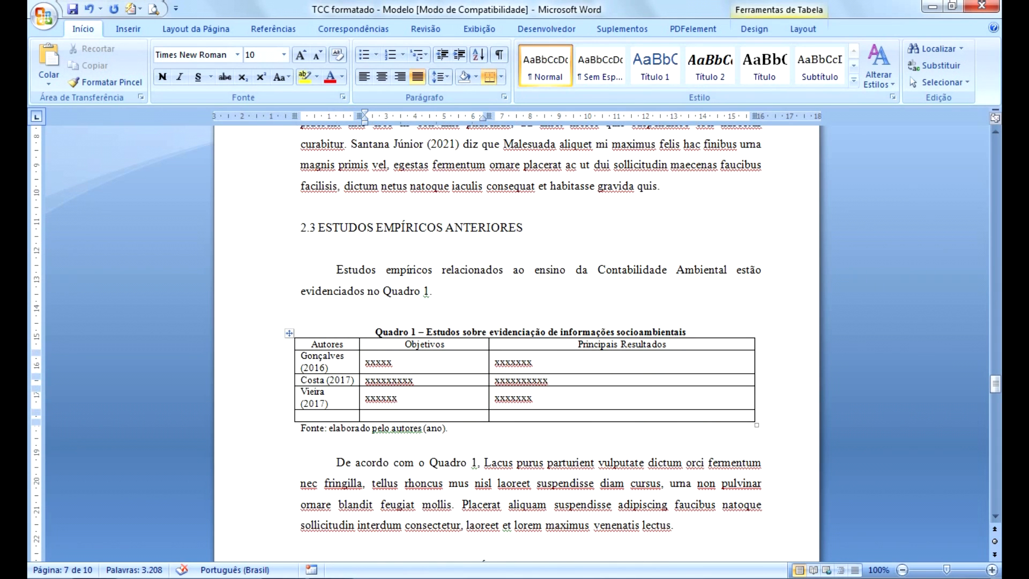
{"action": "left_click_drag", "start_coordinate": [375, 332], "coordinate": [690, 331]}
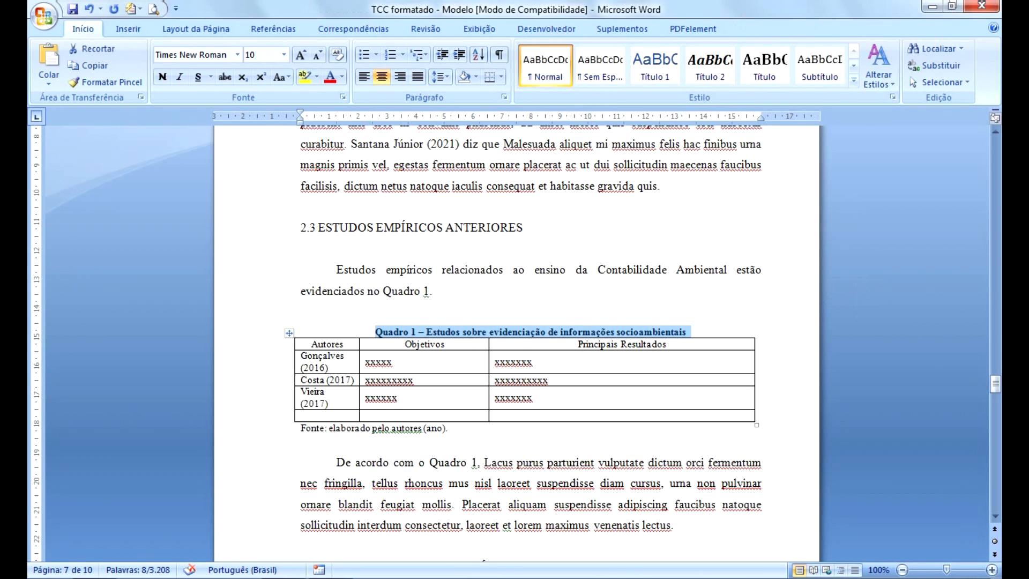
{"action": "key", "text": "ctrl"}
{"action": "key", "text": "ctrl"}
{"action": "key", "text": "ctrl"}
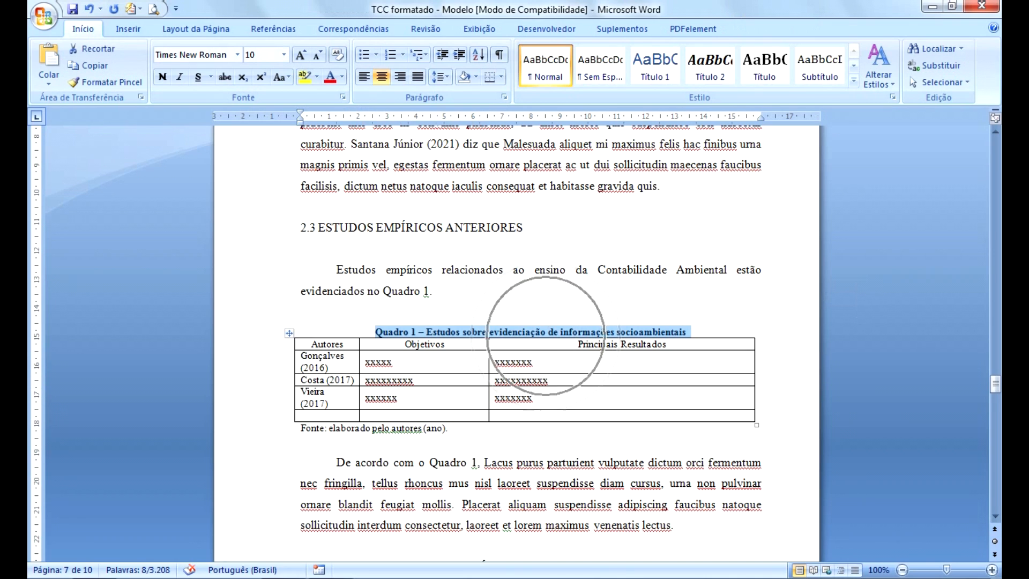
{"action": "left_click", "coordinate": [472, 331]}
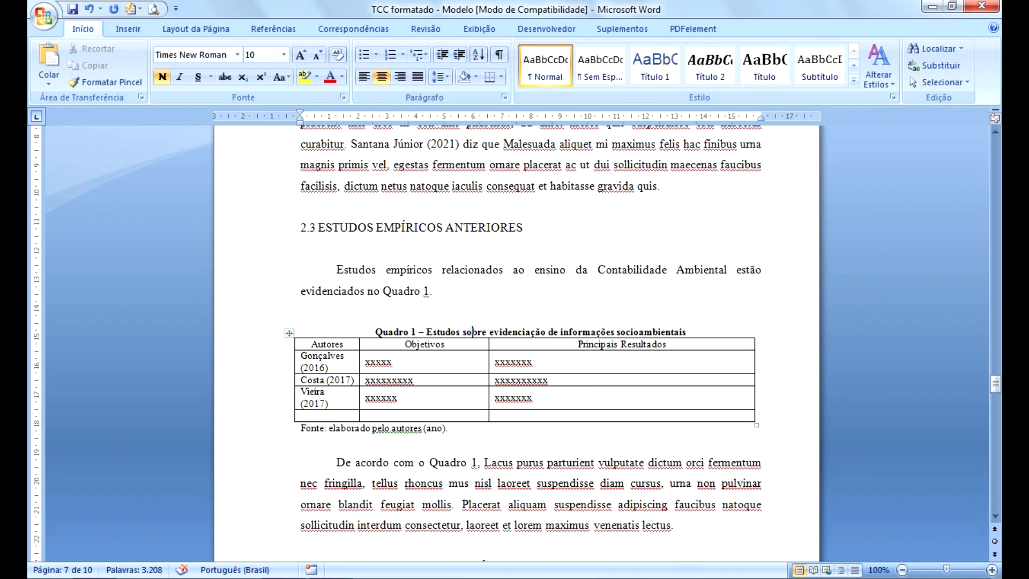
Check the blank lines around Quadro 1, the font of its cells and the source line beneath it.
{"action": "left_click", "coordinate": [338, 313]}
{"action": "left_click", "coordinate": [301, 441]}
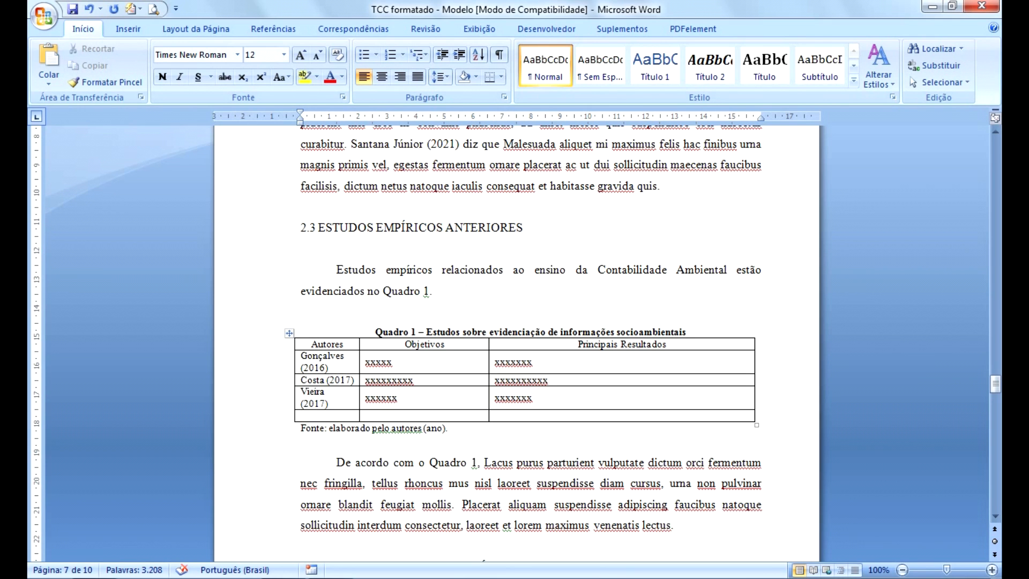
{"action": "left_click", "coordinate": [318, 355]}
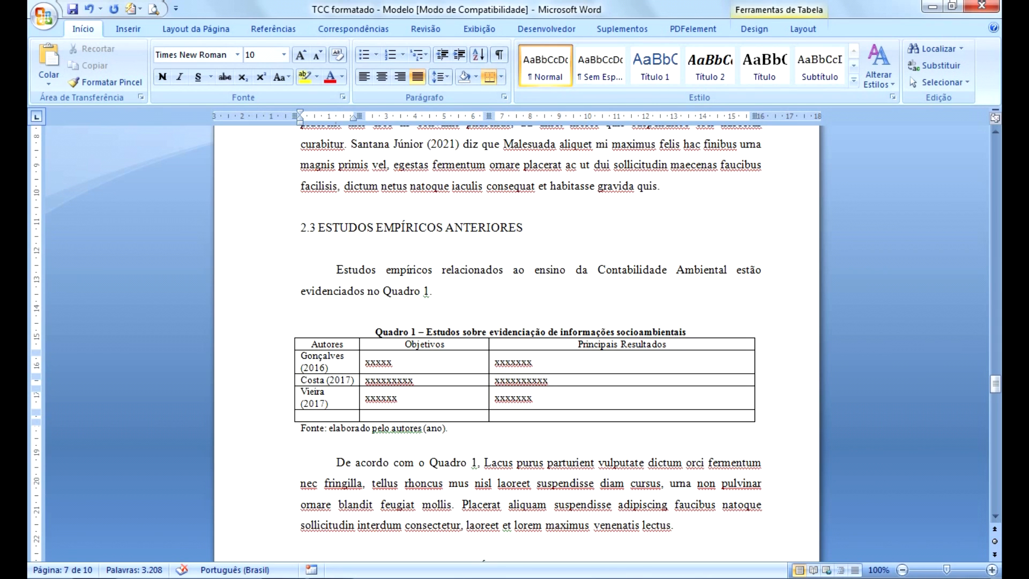
{"action": "left_click", "coordinate": [301, 441]}
{"action": "left_click", "coordinate": [360, 428]}
{"action": "left_click_drag", "start_coordinate": [432, 428], "coordinate": [436, 428]}
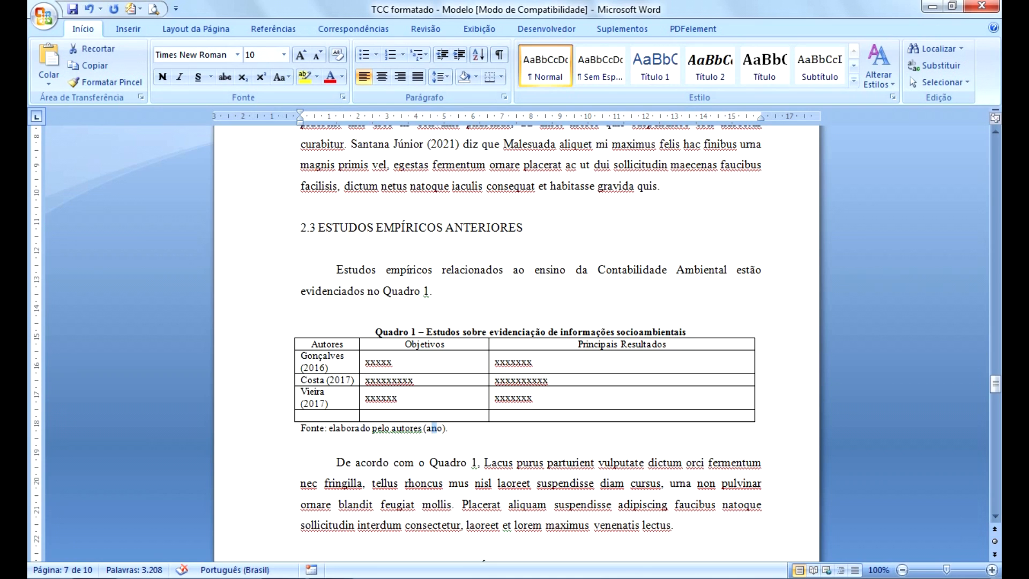
{"action": "left_click", "coordinate": [430, 462]}
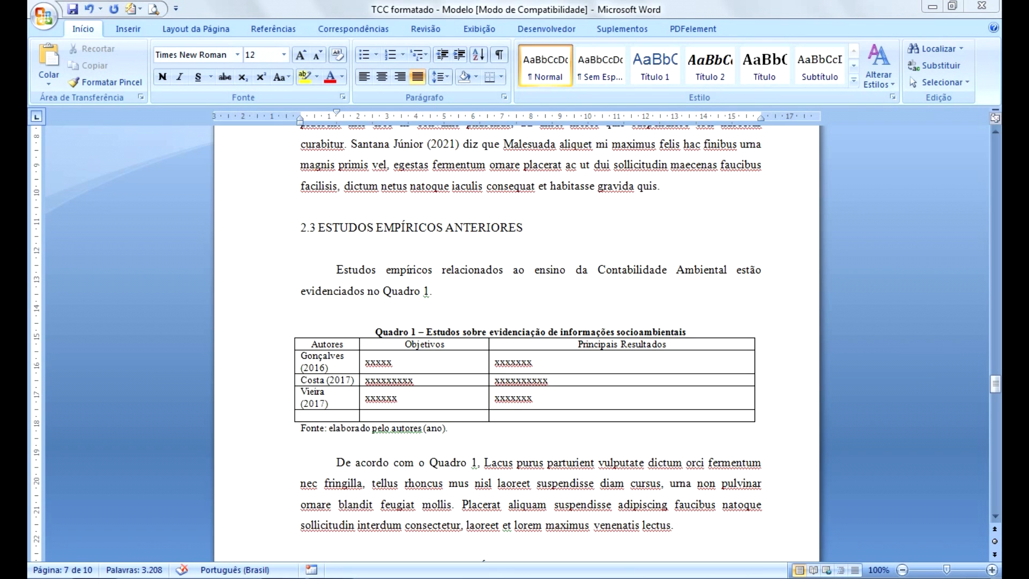
{"action": "left_click", "coordinate": [520, 504]}
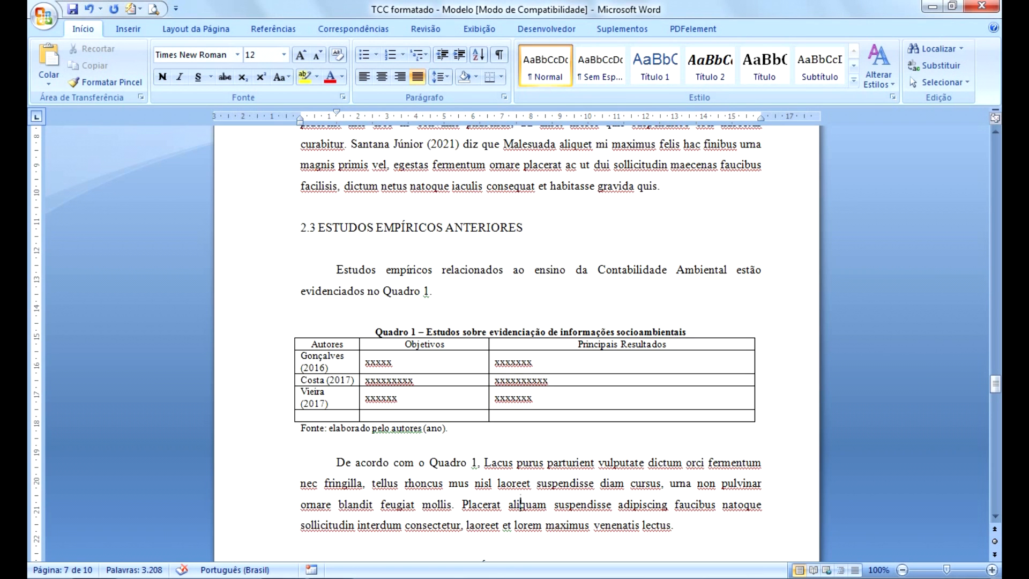
Insert two blank lines above the 3 PROCEDIMENTO METODOLÓGICO heading to move it to page 8 with its text.
{"action": "scroll", "coordinate": [520, 504], "scroll_direction": "down", "scroll_amount": 3}
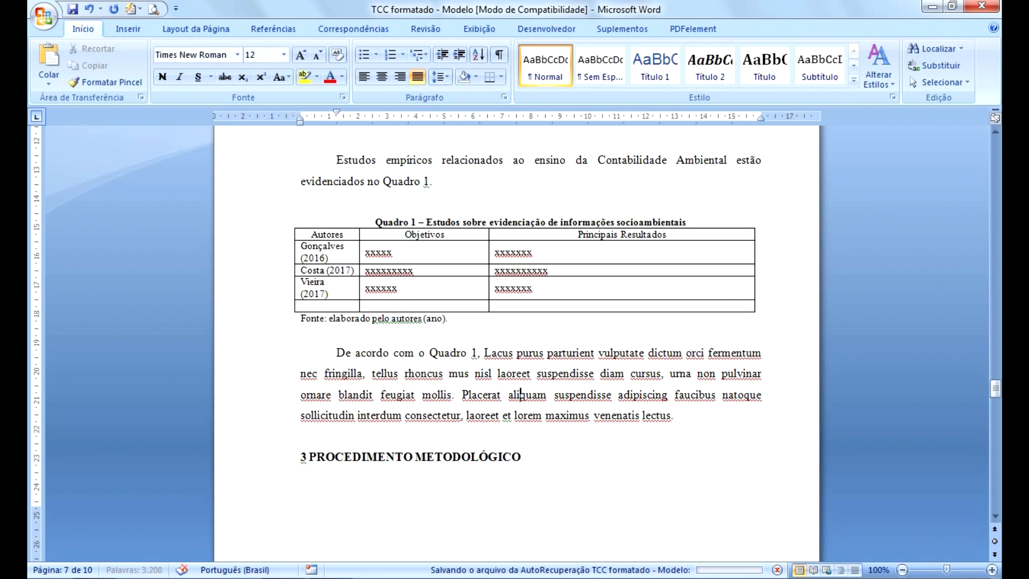
{"action": "left_click", "coordinate": [337, 436]}
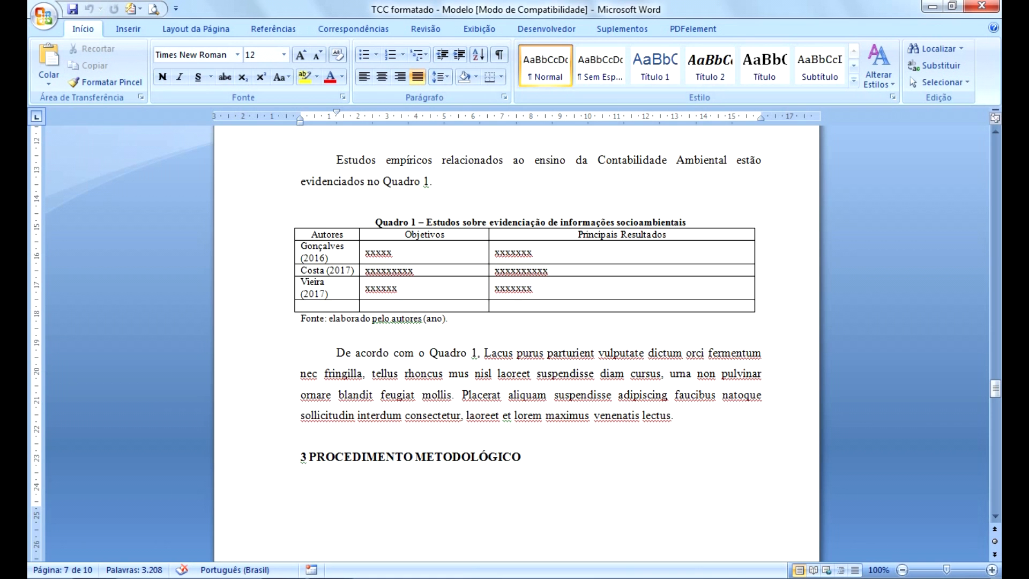
{"action": "left_click", "coordinate": [378, 459]}
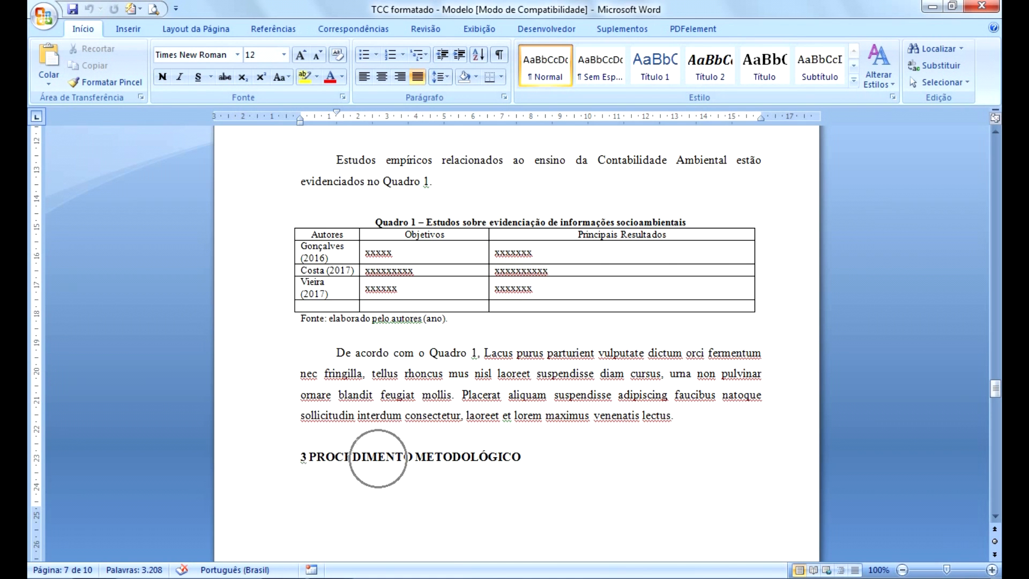
{"action": "scroll", "coordinate": [378, 459], "scroll_direction": "down", "scroll_amount": 5}
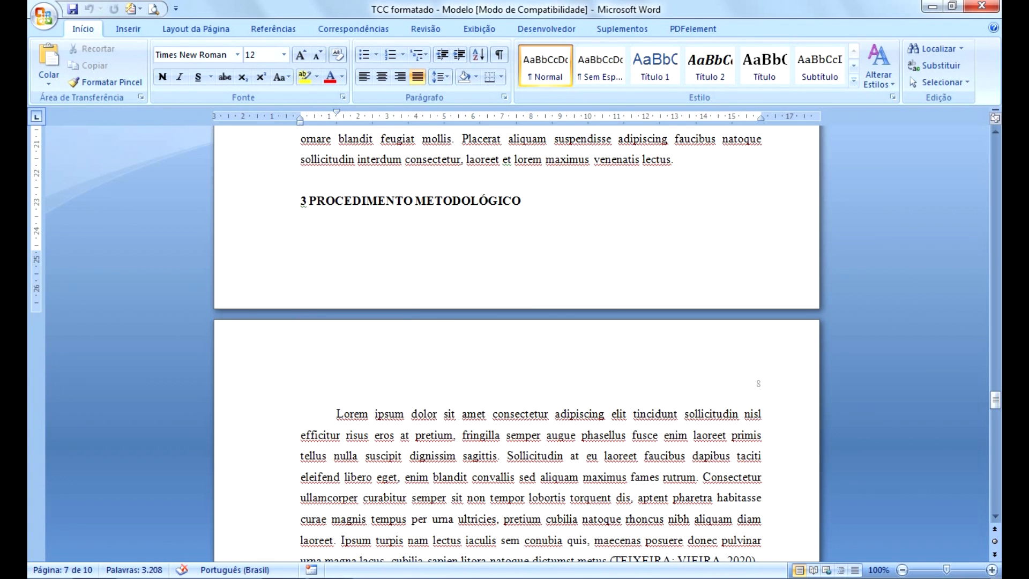
{"action": "key", "text": "Return"}
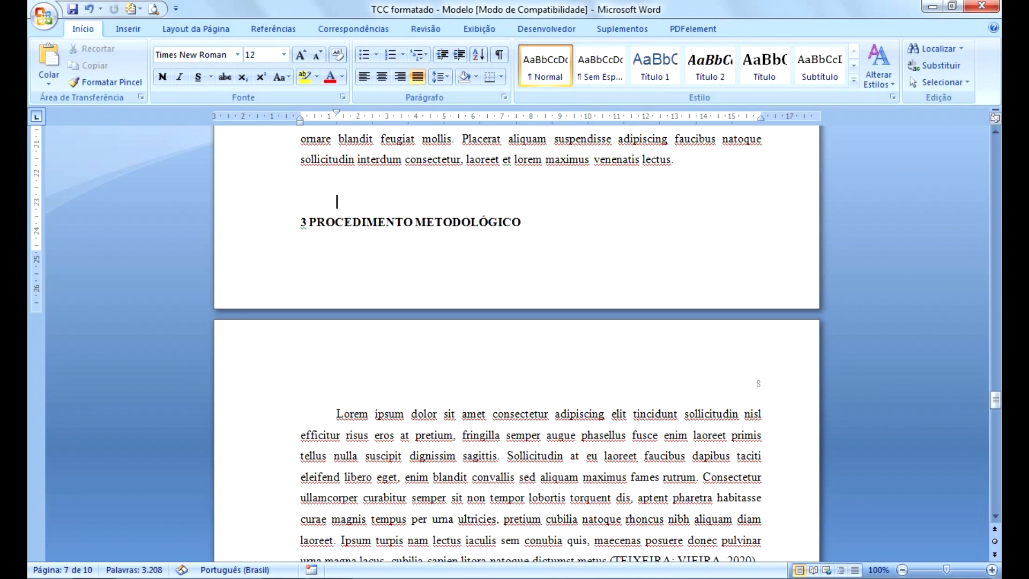
{"action": "key", "text": "Return"}
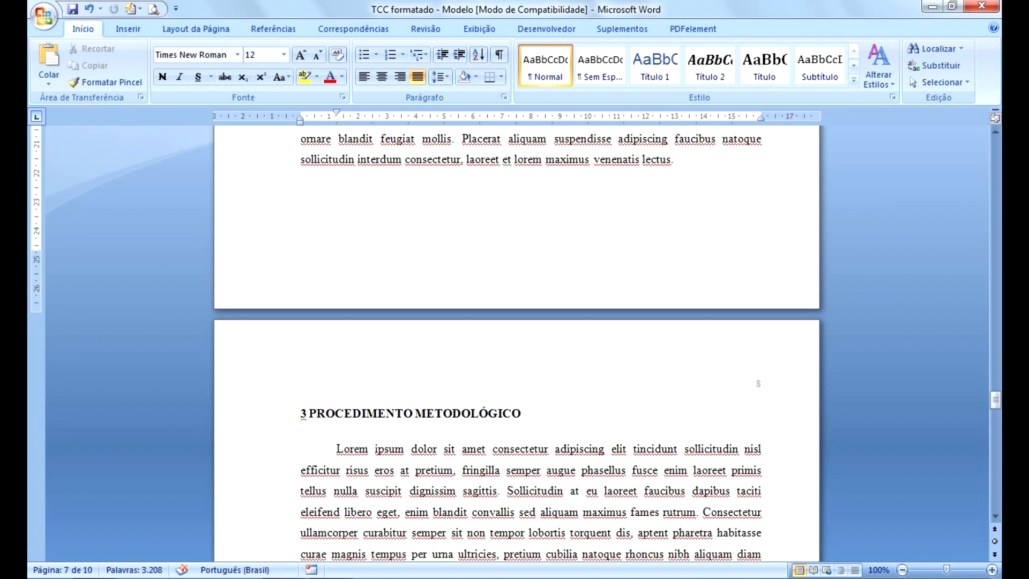
Check the spacing below the section 3 heading and the formatting of the 4 RESULTADOS E DISCUSSÕES heading.
{"action": "left_click", "coordinate": [301, 428]}
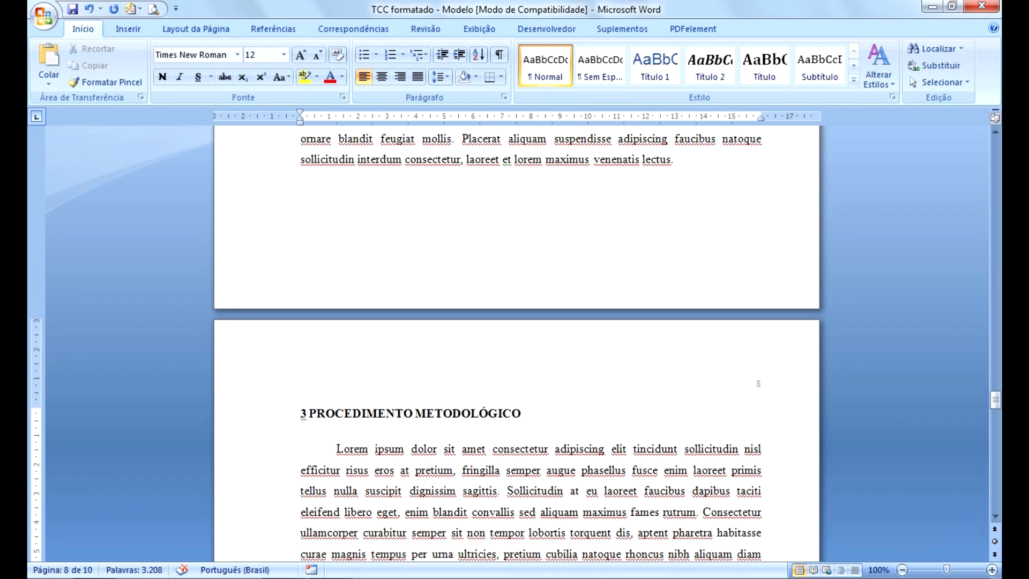
{"action": "scroll", "coordinate": [514, 343], "scroll_direction": "down", "scroll_amount": 10}
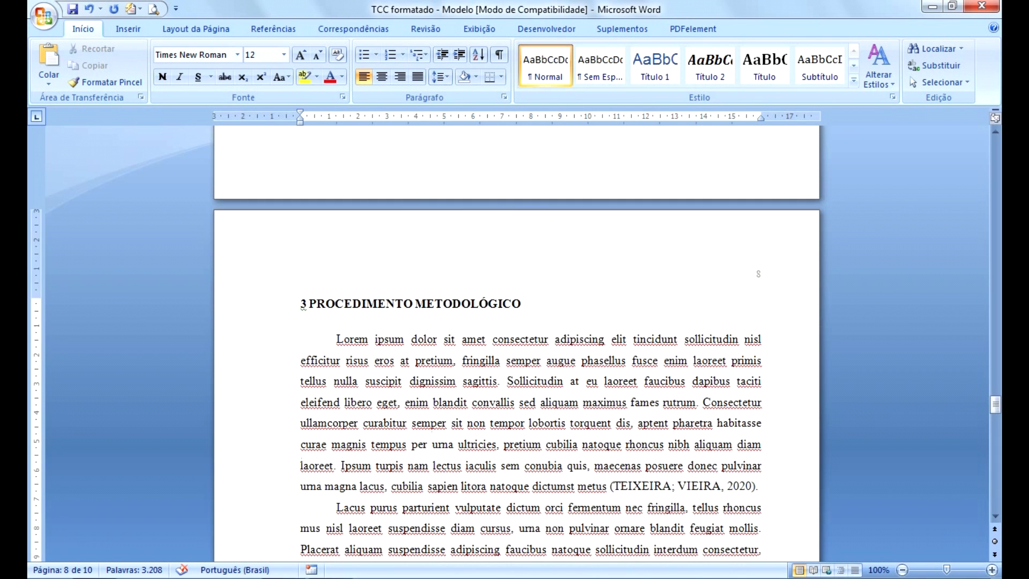
{"action": "scroll", "coordinate": [514, 343], "scroll_direction": "down", "scroll_amount": 12}
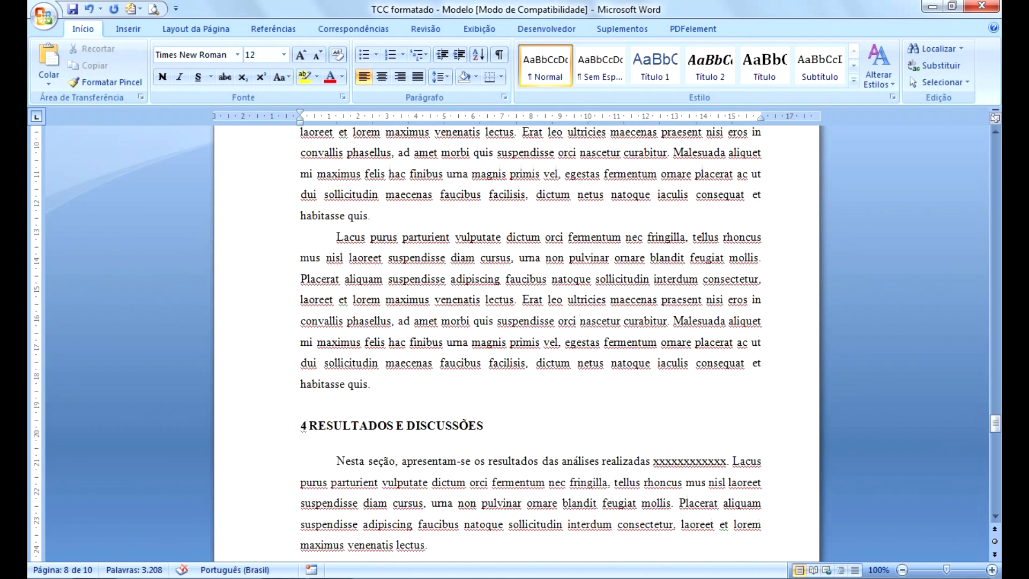
{"action": "left_click", "coordinate": [338, 258]}
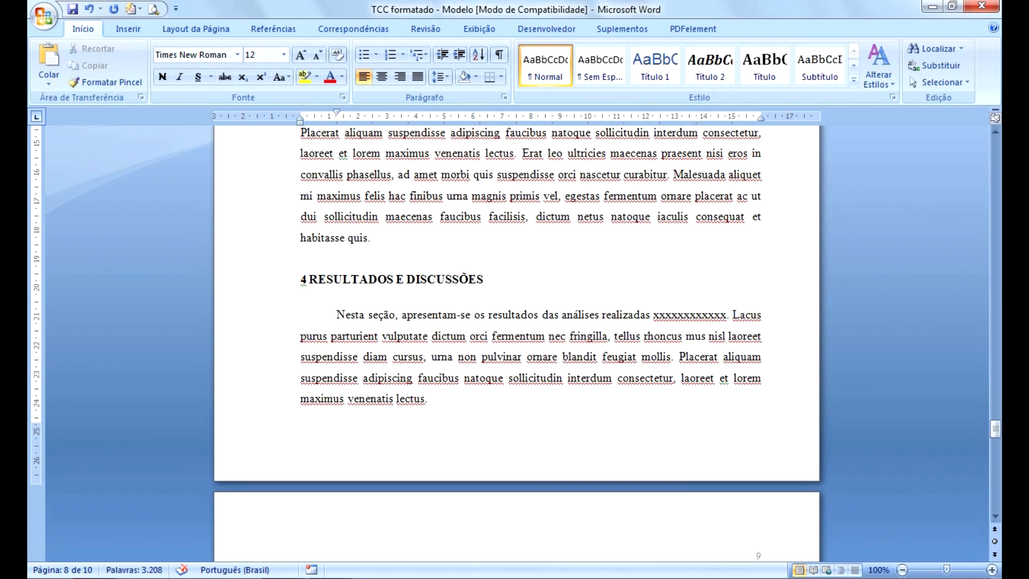
{"action": "key", "text": "Right"}
{"action": "key", "text": "shift+Down"}
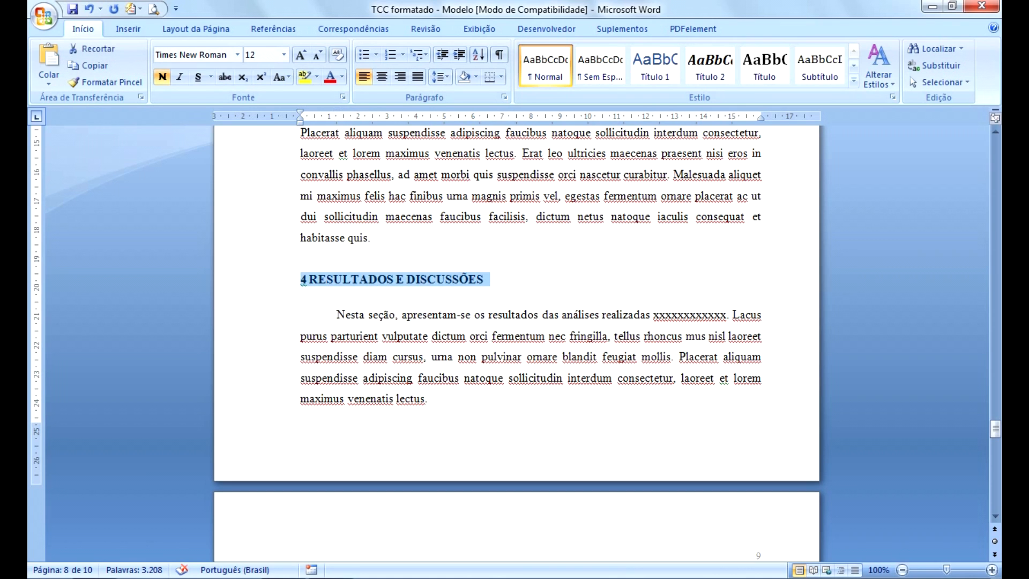
{"action": "key", "text": "Right"}
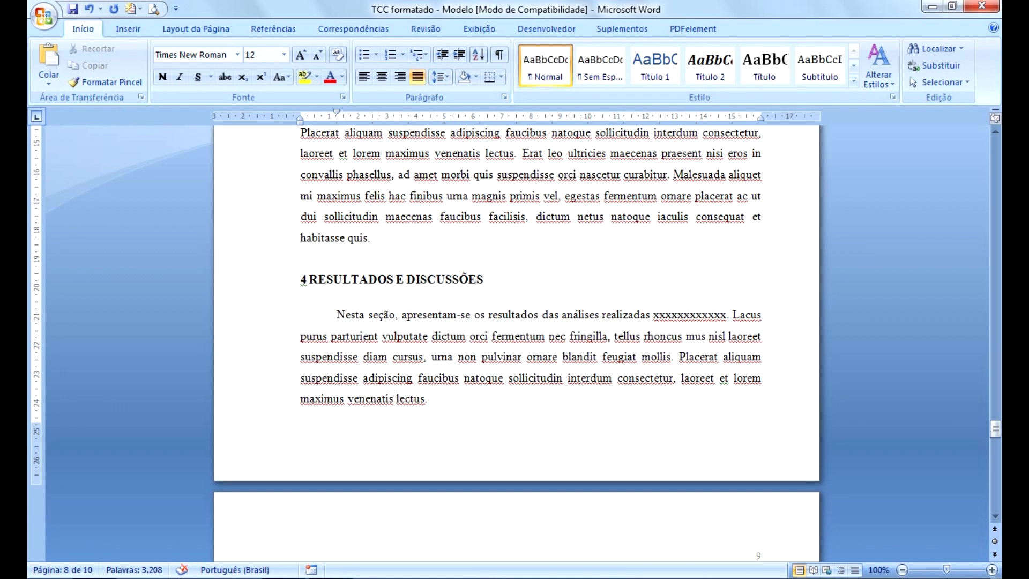
Examine the 4.1 heading, the layout, title and source of Tabela 1, and the text through 5 CONSIDERAÇÕES FINAIS.
{"action": "scroll", "coordinate": [364, 335], "scroll_direction": "down", "scroll_amount": 2}
{"action": "scroll", "coordinate": [363, 335], "scroll_direction": "down", "scroll_amount": 5}
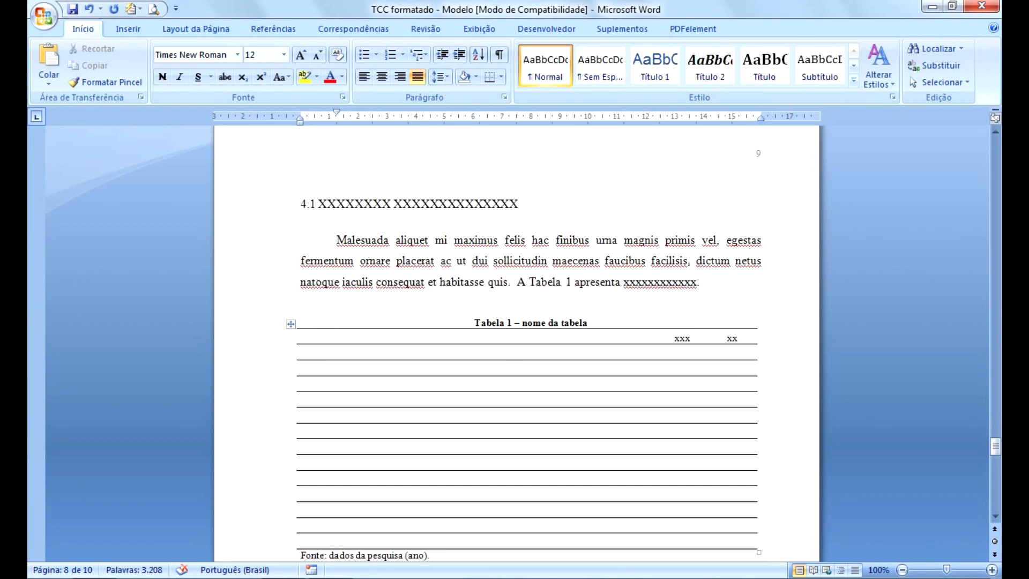
{"action": "scroll", "coordinate": [514, 343], "scroll_direction": "down", "scroll_amount": 2}
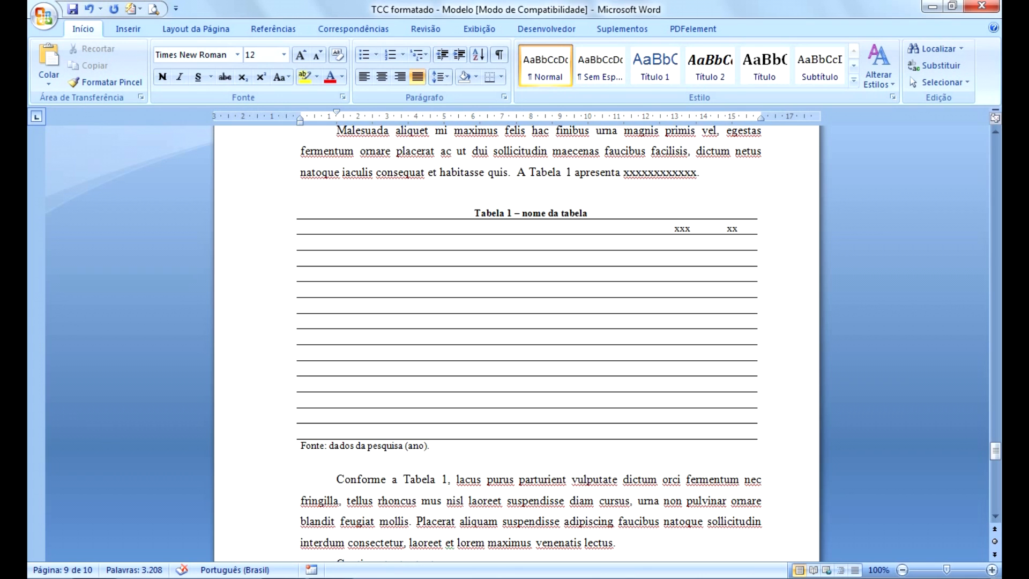
{"action": "key", "text": "ctrl"}
{"action": "key", "text": "ctrl"}
{"action": "key", "text": "ctrl"}
{"action": "key", "text": "ctrl"}
{"action": "key", "text": "ctrl"}
{"action": "key", "text": "ctrl"}
{"action": "scroll", "coordinate": [517, 342], "scroll_direction": "down", "scroll_amount": 3}
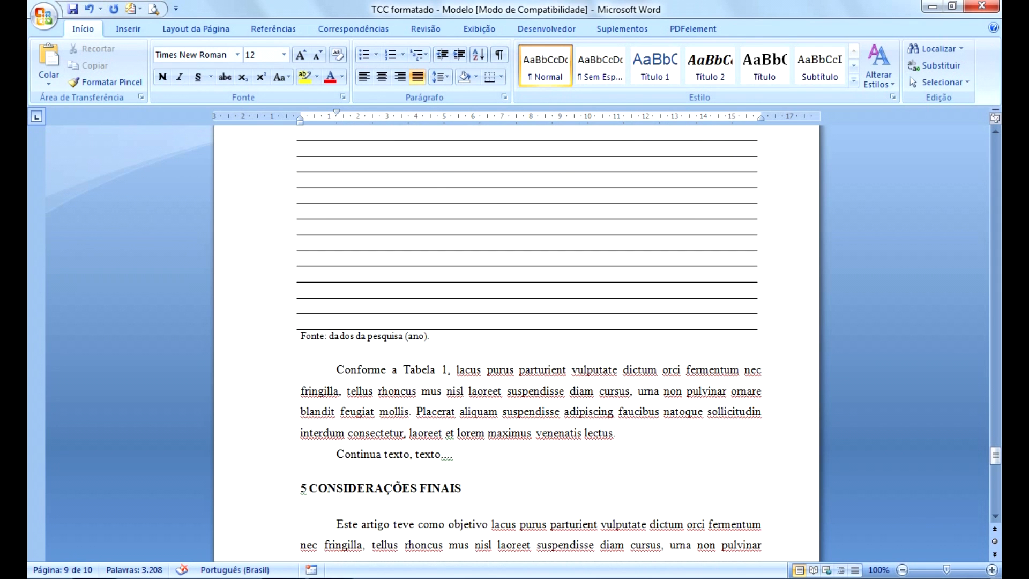
{"action": "key", "text": "ctrl"}
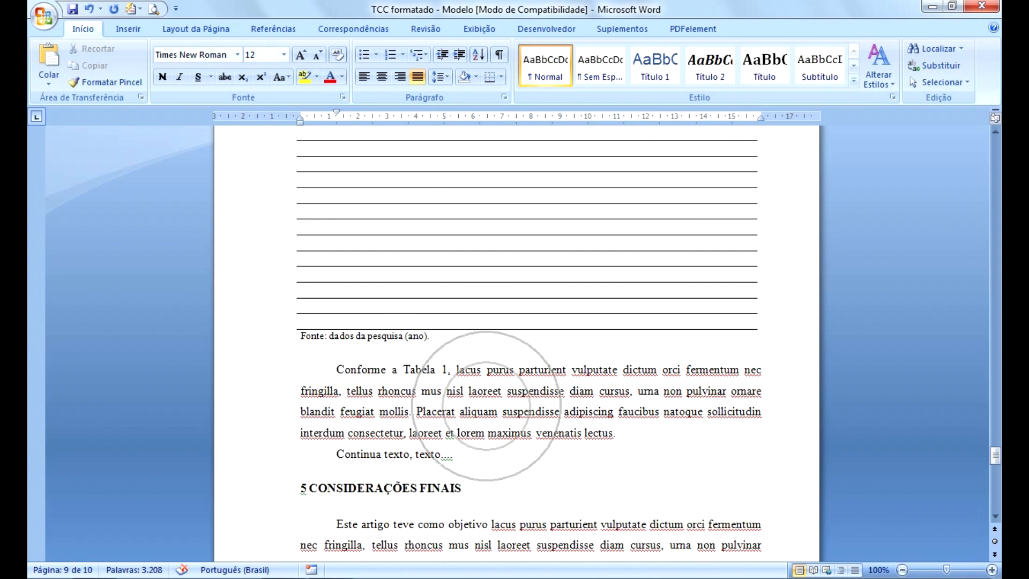
{"action": "scroll", "coordinate": [517, 343], "scroll_direction": "down", "scroll_amount": 3}
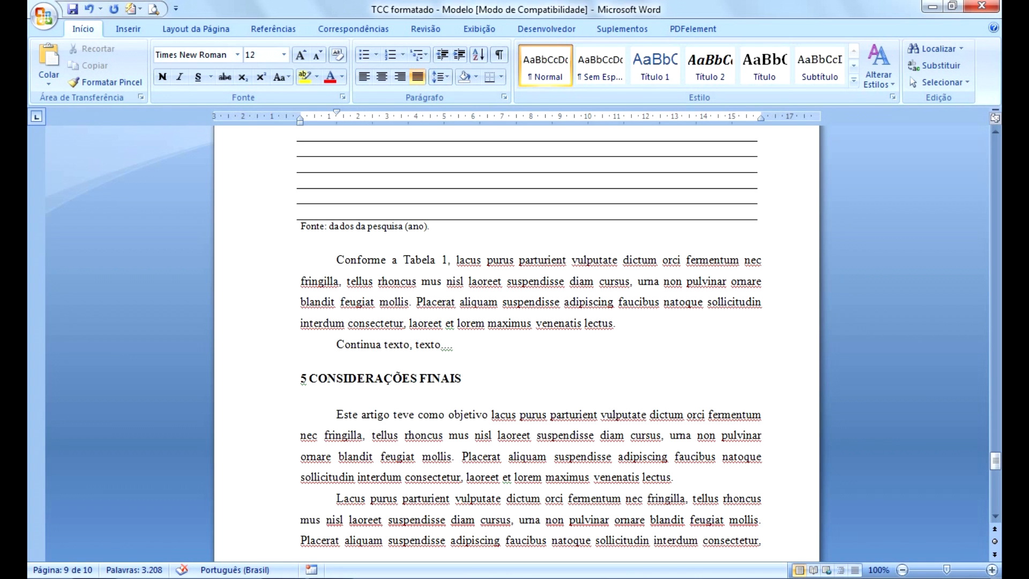
Check the blank lines above and below the REFERÊNCIAS heading and the start of the reference list.
{"action": "scroll", "coordinate": [517, 342], "scroll_direction": "down", "scroll_amount": 11}
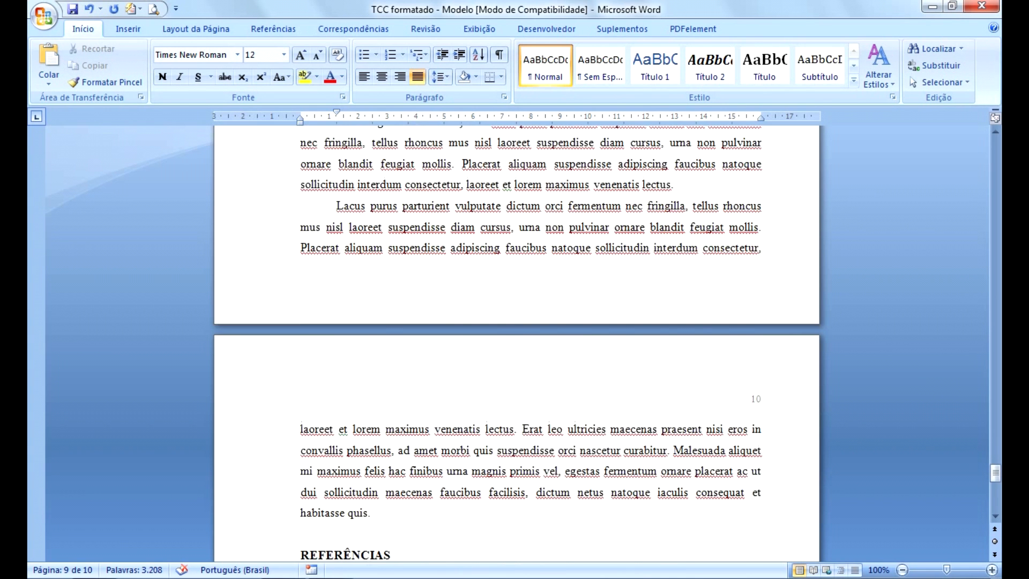
{"action": "left_click", "coordinate": [338, 425]}
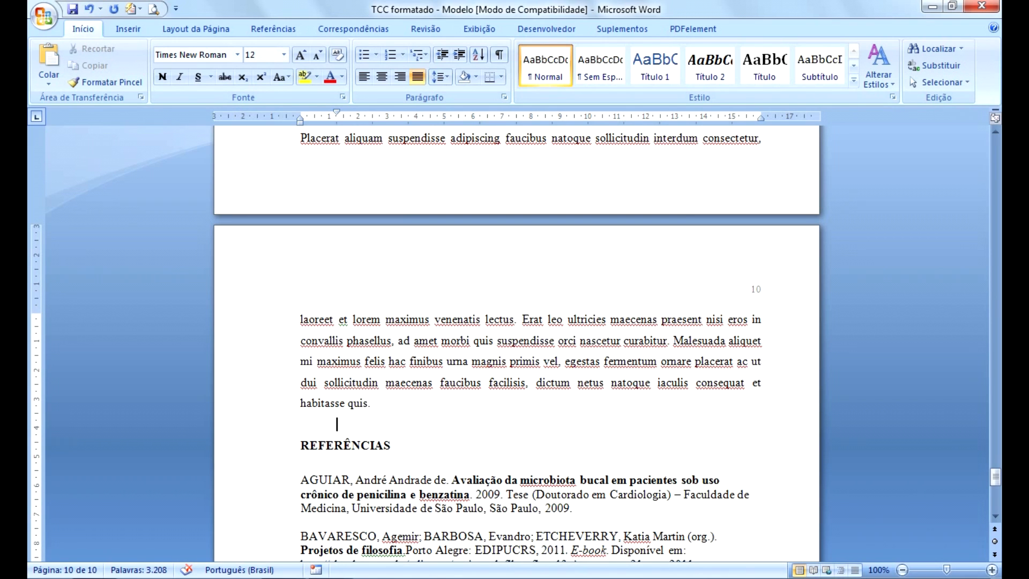
{"action": "left_click", "coordinate": [531, 465]}
{"action": "left_click", "coordinate": [346, 508]}
{"action": "scroll", "coordinate": [346, 508], "scroll_direction": "down", "scroll_amount": 5}
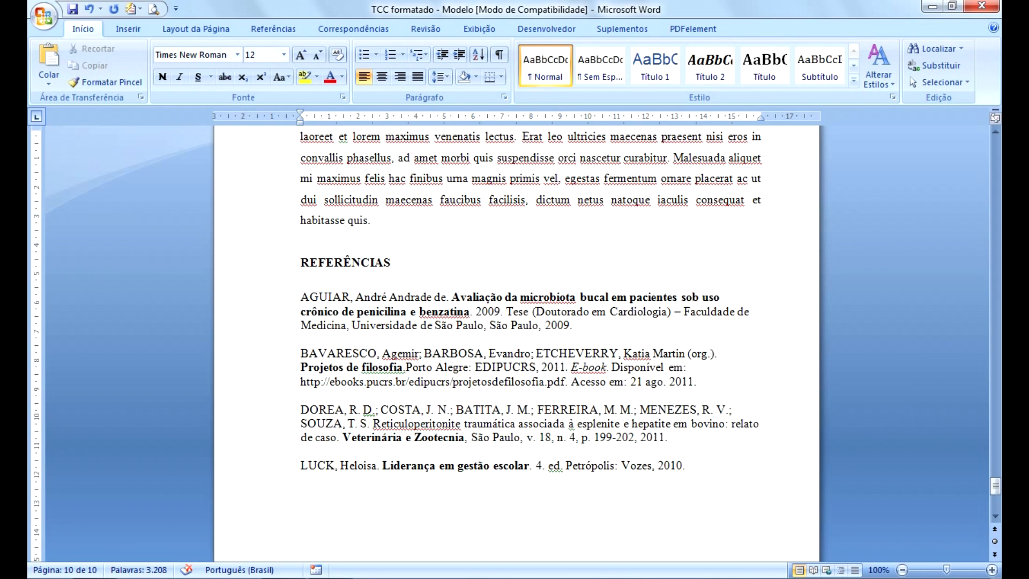
Check the line spacing of the first reference and the blank line separating it from the second, temporarily showing formatting marks.
{"action": "left_click", "coordinate": [317, 325]}
{"action": "left_click_drag", "start_coordinate": [301, 298], "coordinate": [577, 326]}
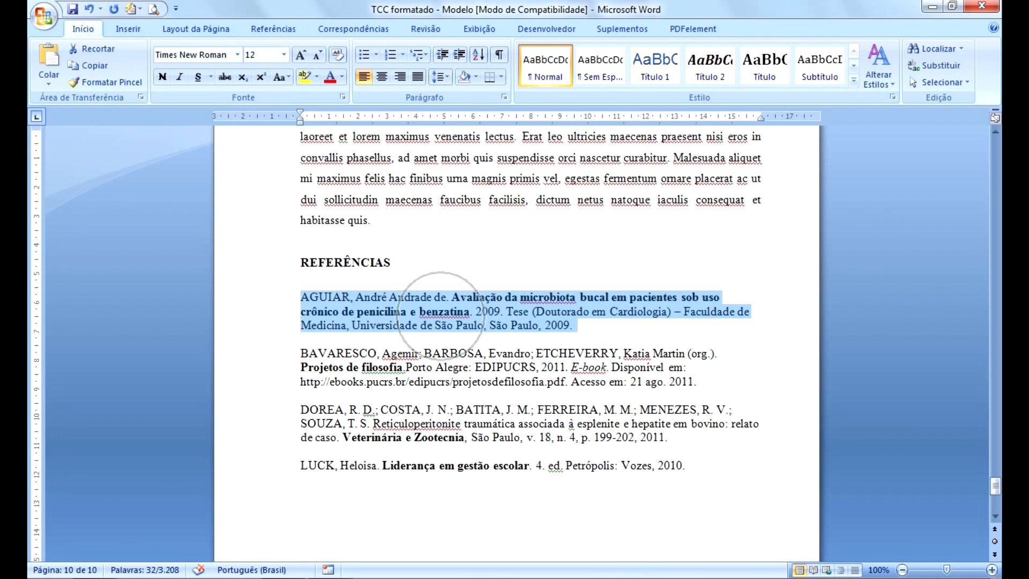
{"action": "left_click", "coordinate": [441, 76]}
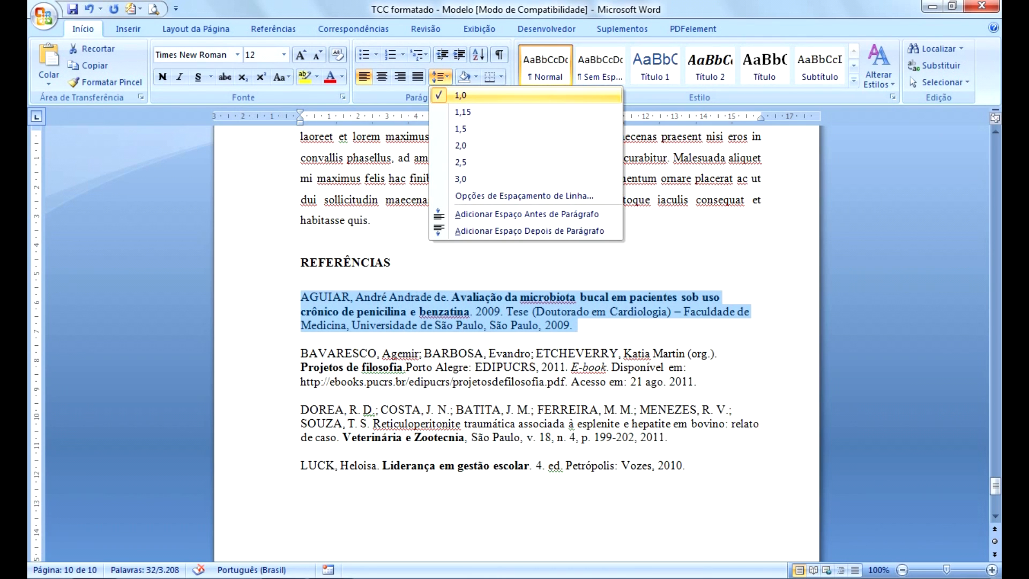
{"action": "left_click", "coordinate": [301, 339]}
{"action": "left_click", "coordinate": [301, 339]}
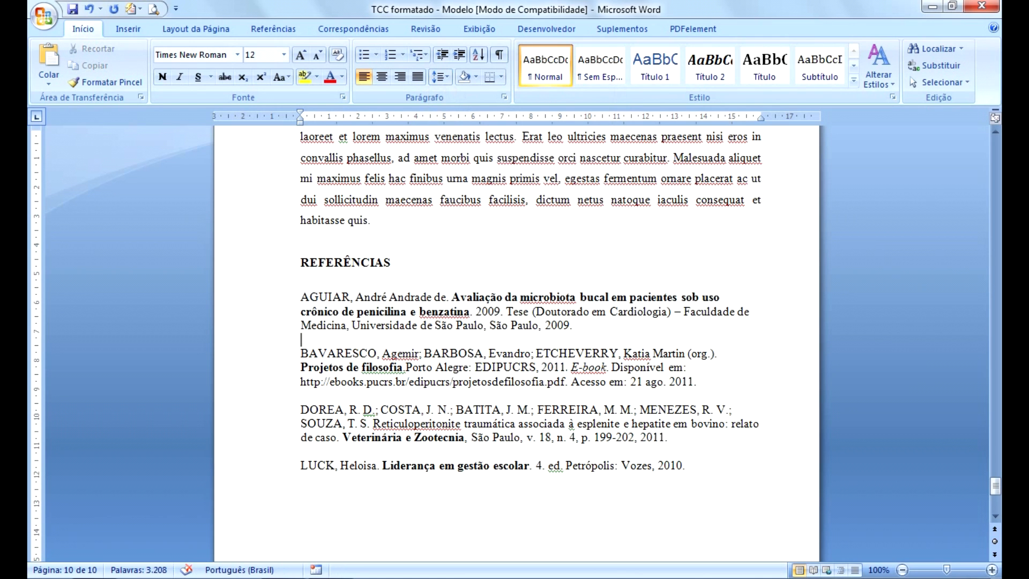
{"action": "left_click", "coordinate": [499, 54]}
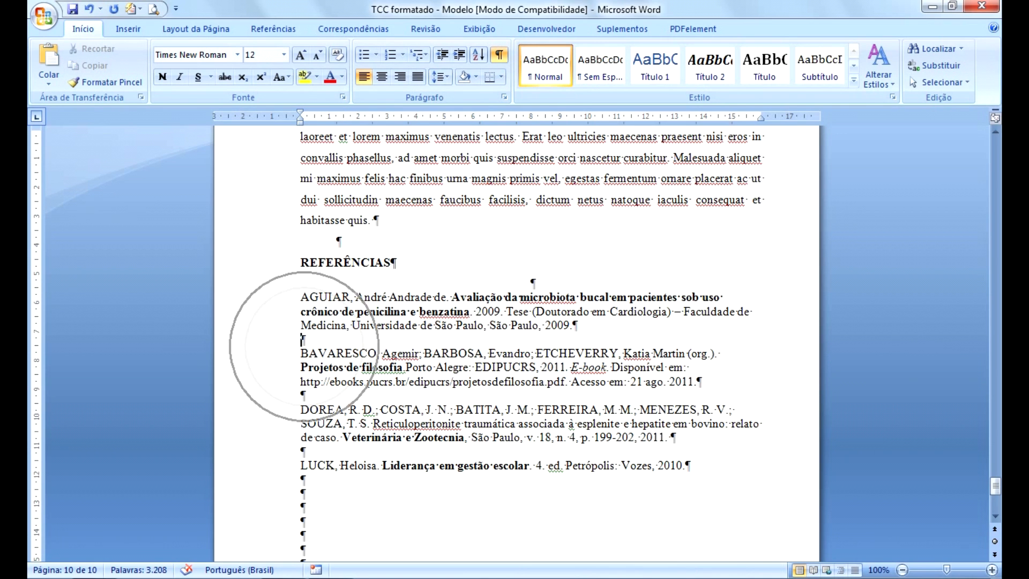
{"action": "left_click", "coordinate": [499, 54]}
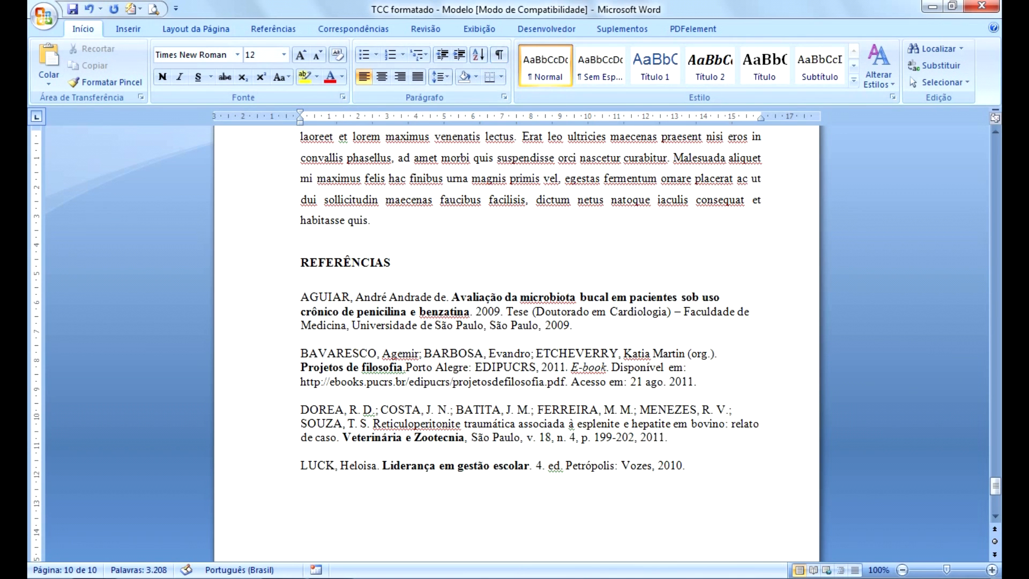
Compare the paragraph alignment of the body text above REFERÊNCIAS with that of the whole reference list.
{"action": "left_click", "coordinate": [557, 179]}
{"action": "scroll", "coordinate": [557, 179], "scroll_direction": "up", "scroll_amount": 3}
{"action": "left_click", "coordinate": [492, 288]}
{"action": "key", "text": "ctrl"}
{"action": "key", "text": "ctrl"}
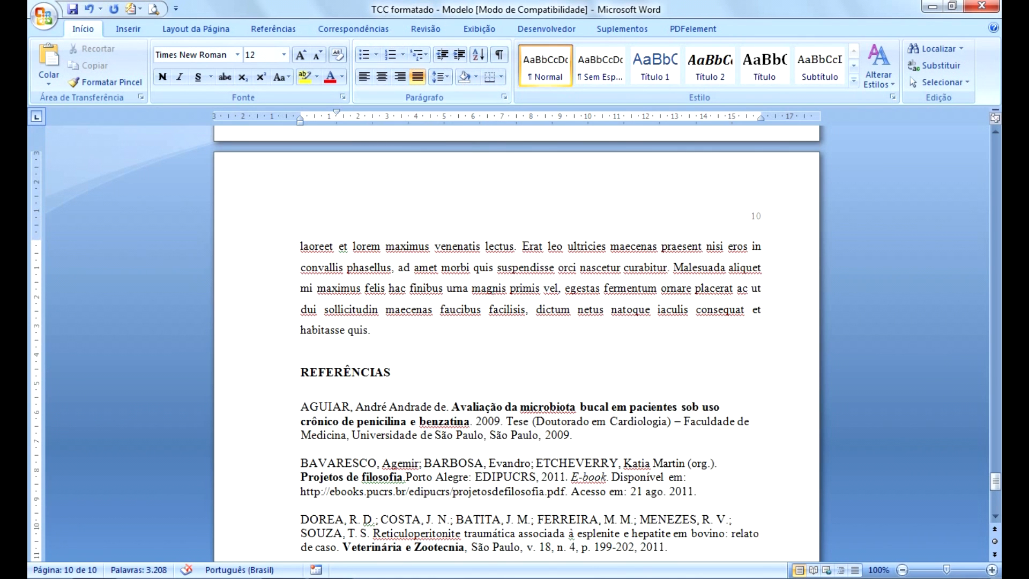
{"action": "scroll", "coordinate": [342, 348], "scroll_direction": "down", "scroll_amount": 2}
{"action": "left_click", "coordinate": [342, 348]}
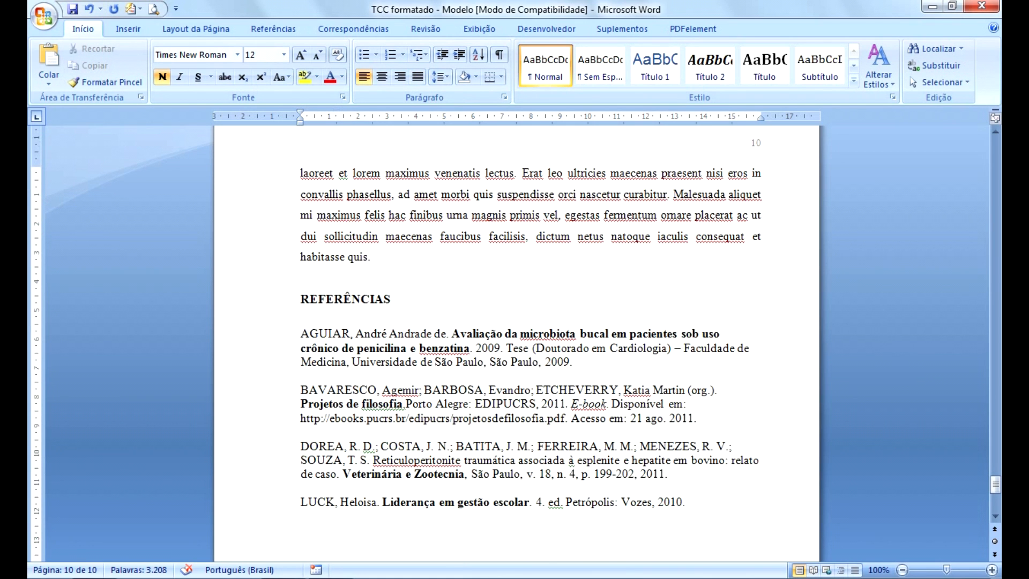
{"action": "key", "text": "ctrl"}
{"action": "key", "text": "ctrl"}
{"action": "left_click_drag", "start_coordinate": [301, 334], "coordinate": [690, 503]}
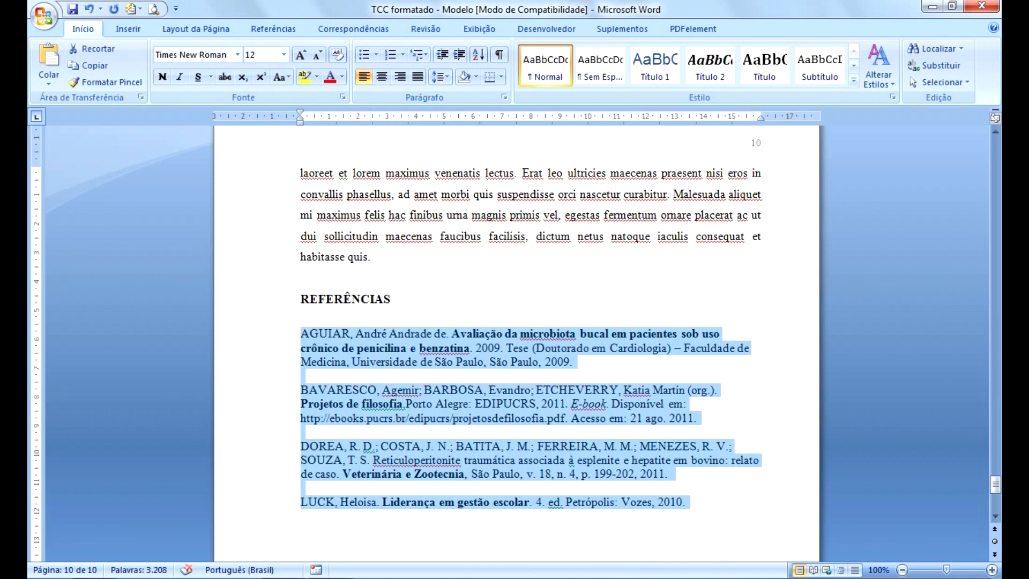
Review the end of page 10 below the last reference and return to the REFERÊNCIAS section.
{"action": "left_click", "coordinate": [301, 544]}
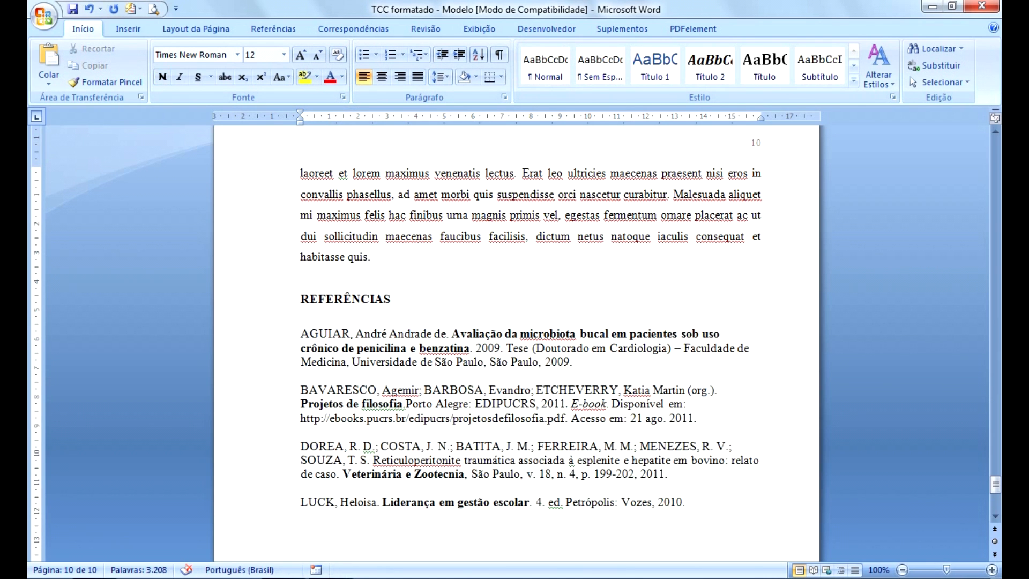
{"action": "scroll", "coordinate": [515, 343], "scroll_direction": "down", "scroll_amount": 5}
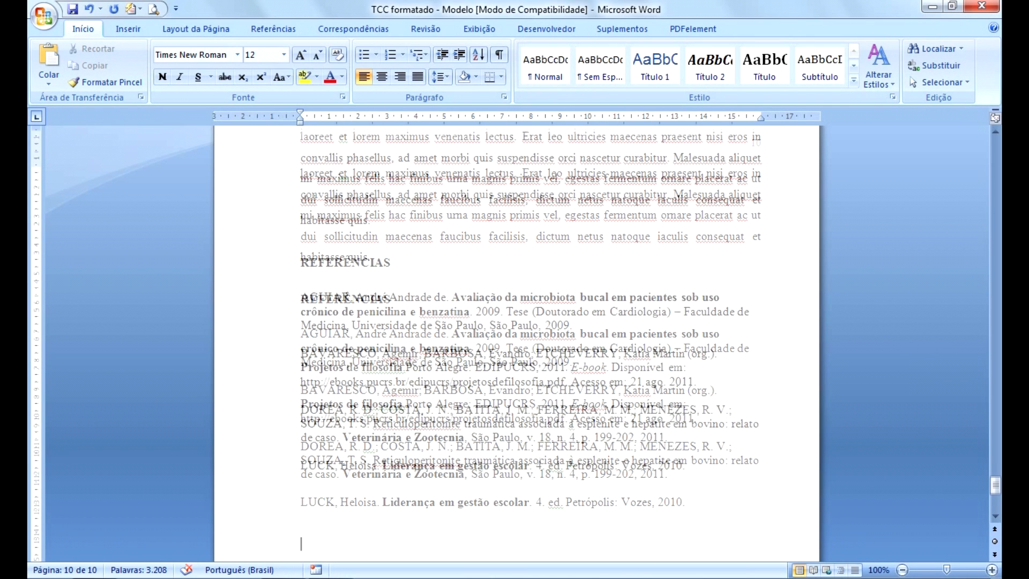
{"action": "scroll", "coordinate": [516, 343], "scroll_direction": "down", "scroll_amount": 5}
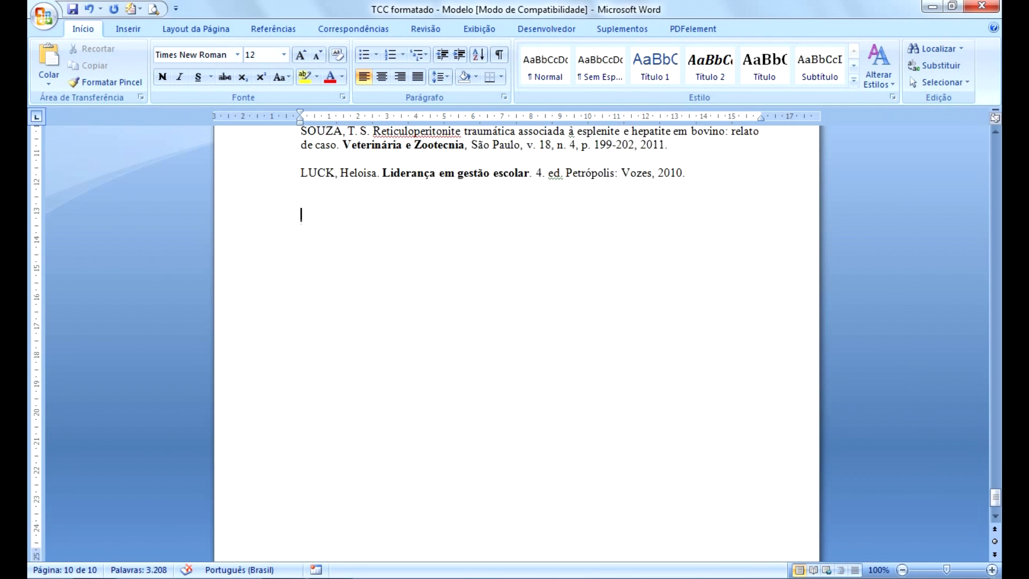
{"action": "scroll", "coordinate": [516, 343], "scroll_direction": "up", "scroll_amount": 9}
{"action": "scroll", "coordinate": [516, 343], "scroll_direction": "up", "scroll_amount": 5}
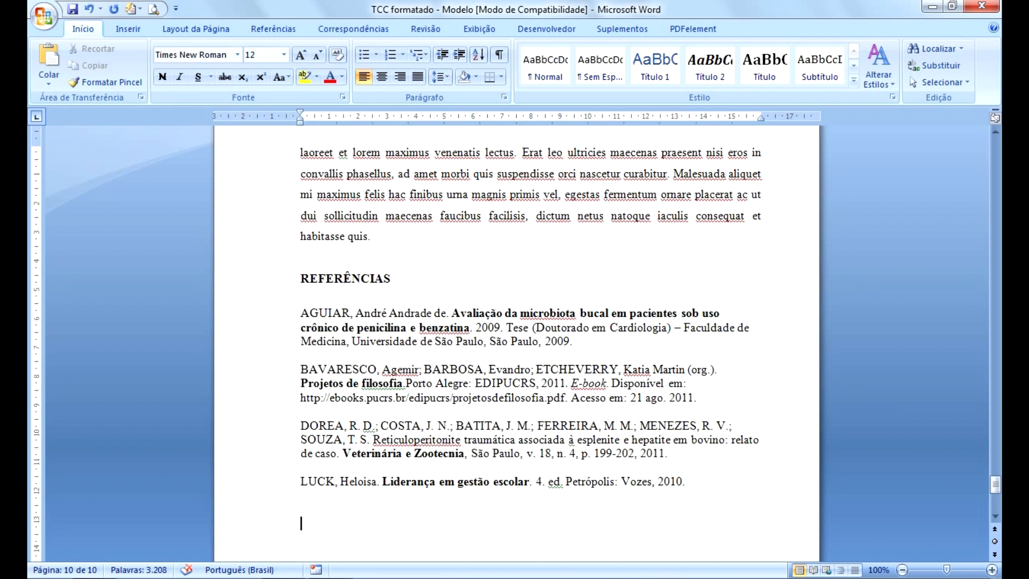